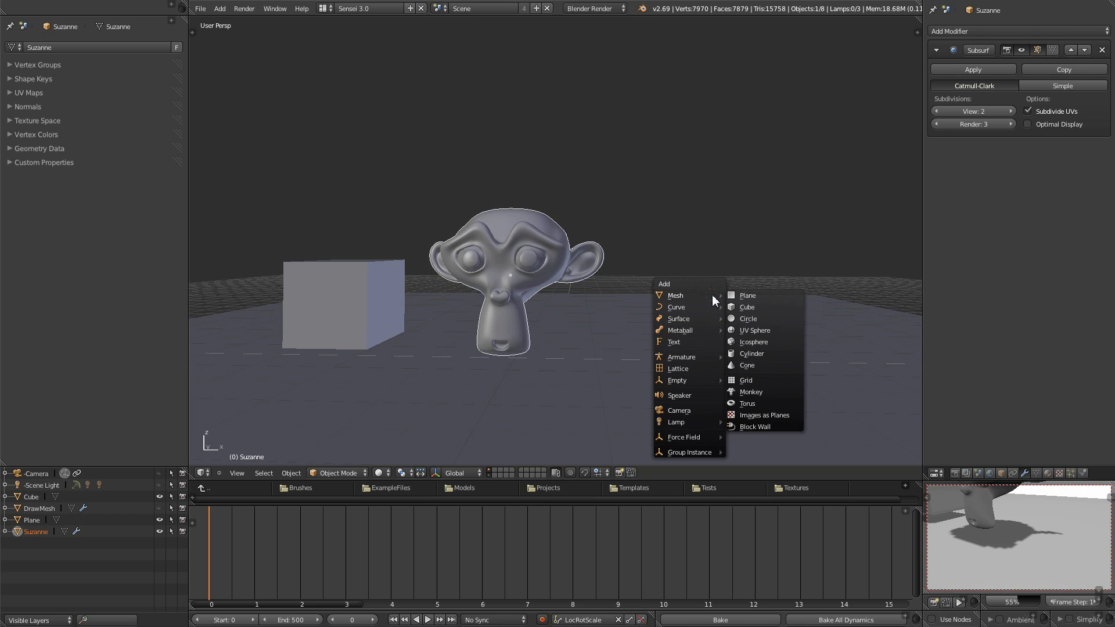
# - Add a UV sphere with a level 1 Subdivision Surface modifier, enlarged and placed beside the monkey head above the floor
pyautogui.click(765, 329)
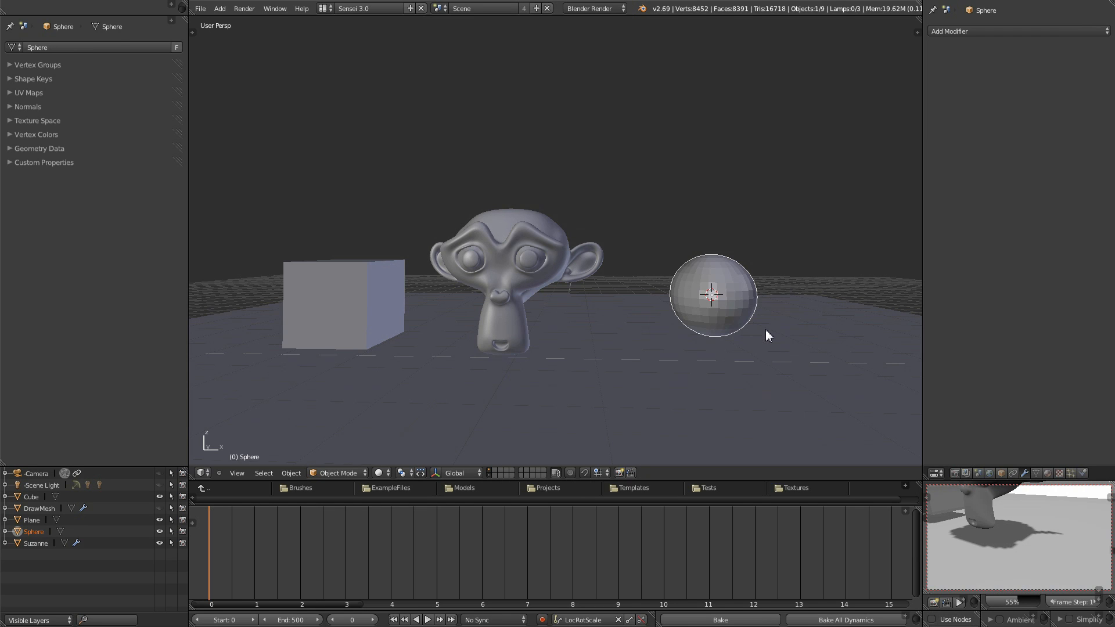
pyautogui.hotkey('ctrl', '1')
pyautogui.moveTo(775, 318)
pyautogui.mouseDown(button='middle')
pyautogui.moveTo(751, 330)
pyautogui.moveTo(782, 321)
pyautogui.mouseUp(button='middle')
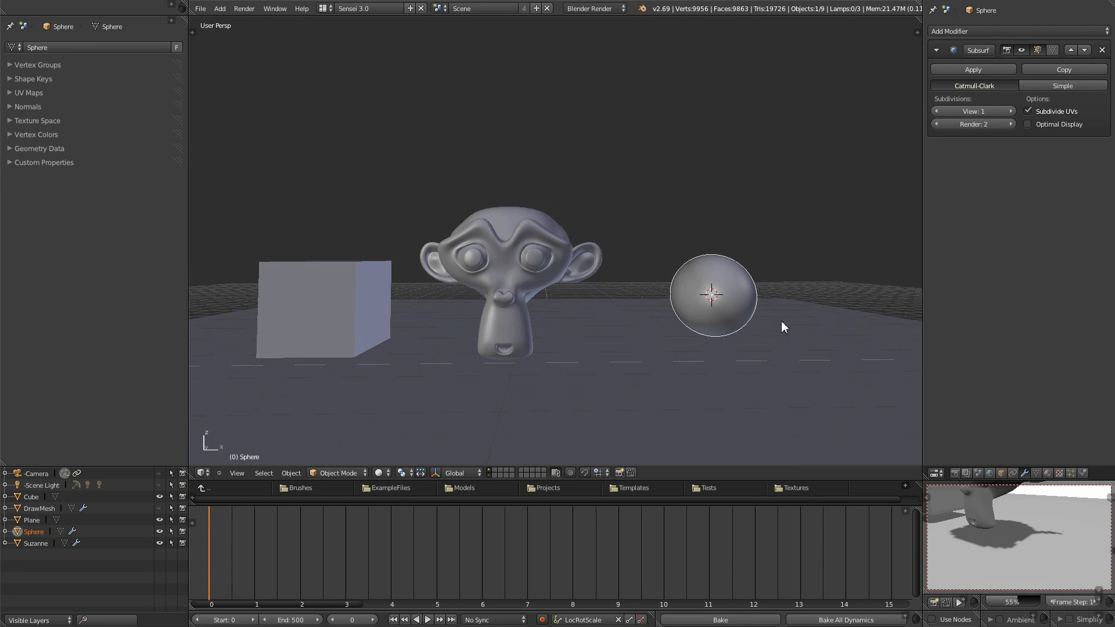
pyautogui.press('g')
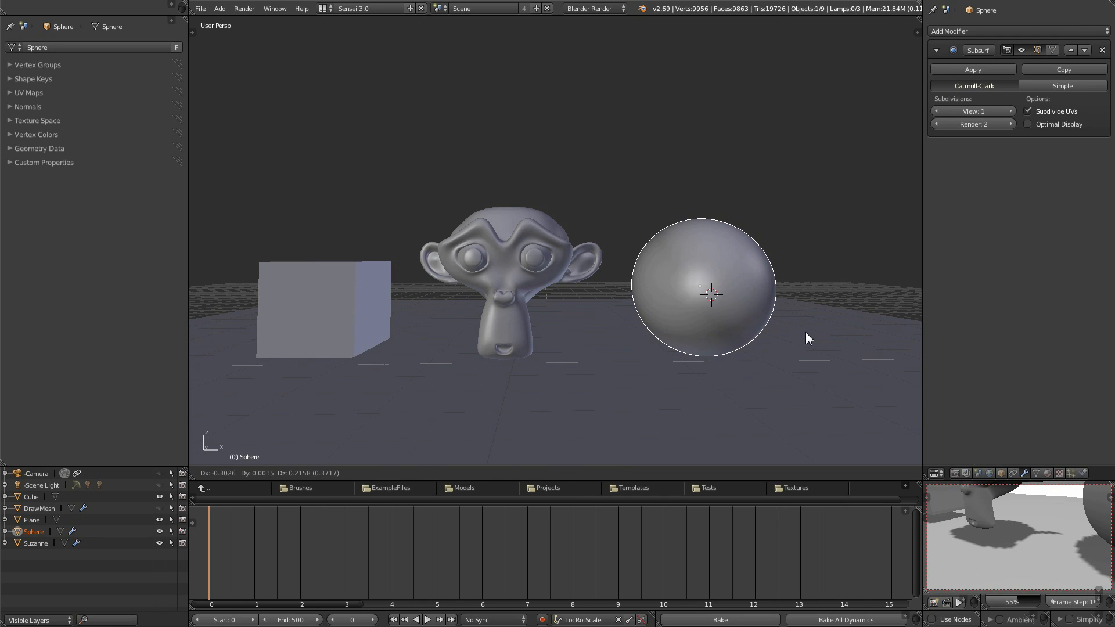
pyautogui.click(806, 333)
# - Switch the viewport shading to Texture and view the shaded cube, monkey head and sphere from a raised angle
pyautogui.click(390, 473)
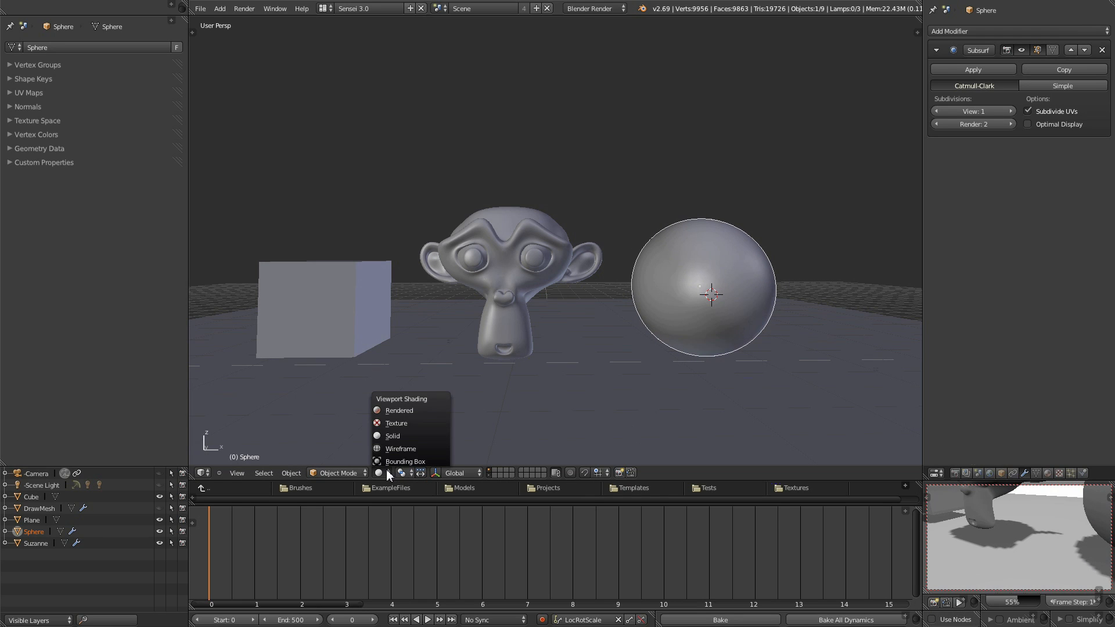
pyautogui.click(400, 424)
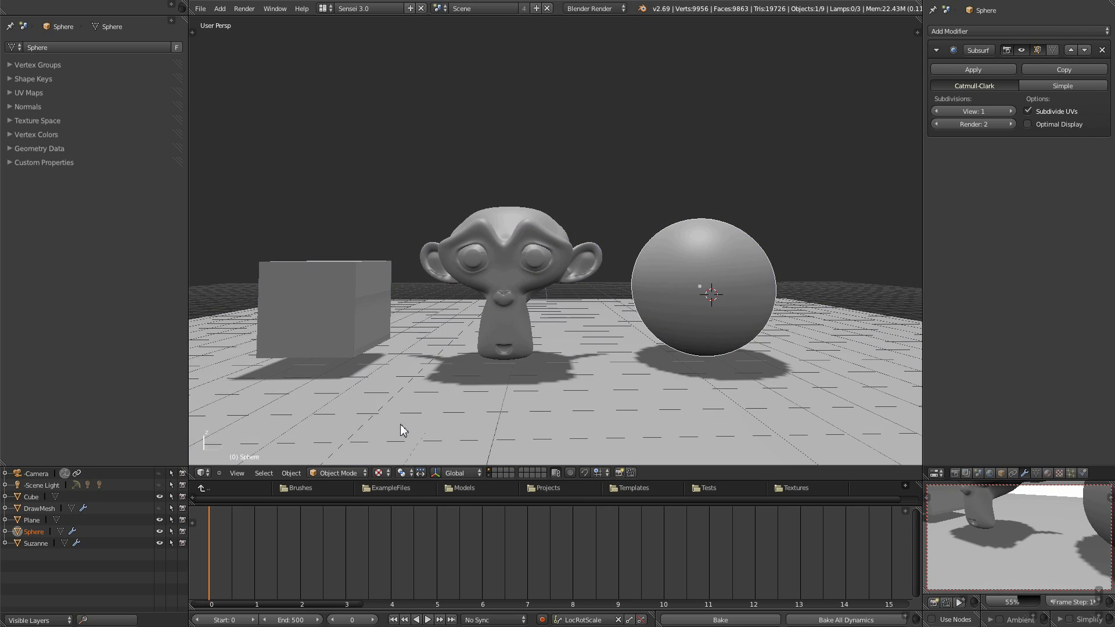
pyautogui.moveTo(677, 322)
pyautogui.mouseDown(button='middle')
pyautogui.moveTo(623, 344)
pyautogui.moveTo(677, 372)
pyautogui.moveTo(649, 343)
pyautogui.mouseUp(button='middle')
pyautogui.scroll(-1, 623, 341)
pyautogui.scroll(1, 634, 343)
pyautogui.scroll(1, 642, 344)
pyautogui.hotkey('ctrl', 'i')
pyautogui.moveTo(694, 379); pyautogui.dragTo(689, 371, button='middle')
pyautogui.scroll(-1, 510, 338)
pyautogui.moveTo(506, 332); pyautogui.dragTo(514, 330, button='middle')
pyautogui.scroll(1, 514, 329)
# - Create a new material for the sphere and collapse the Material Library VX section
pyautogui.rightClick(713, 255)
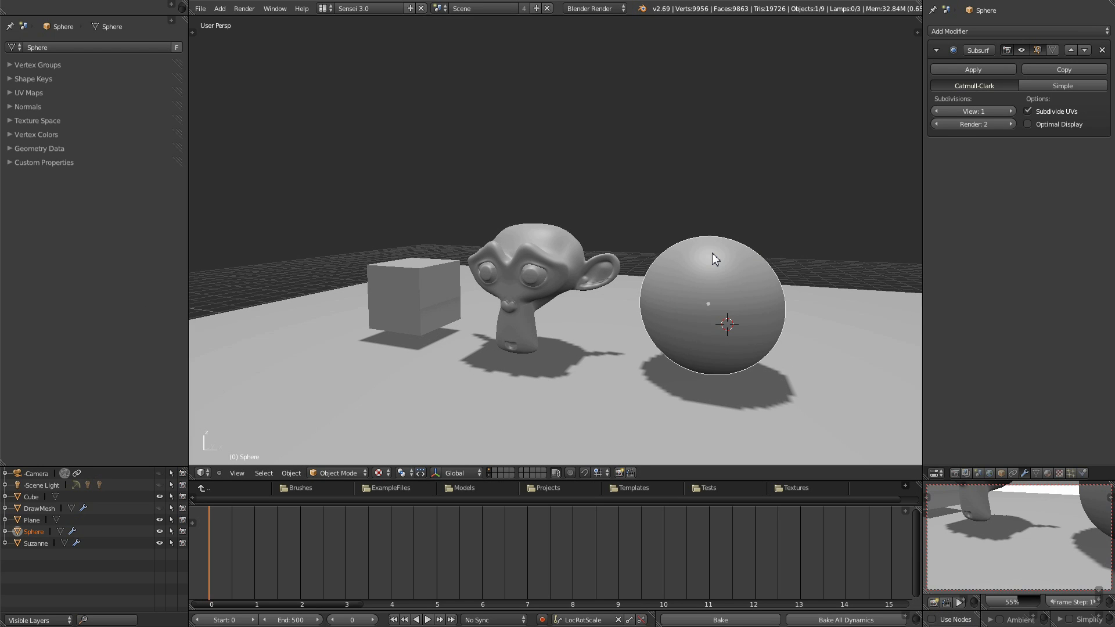
pyautogui.click(1047, 473)
pyautogui.click(999, 71)
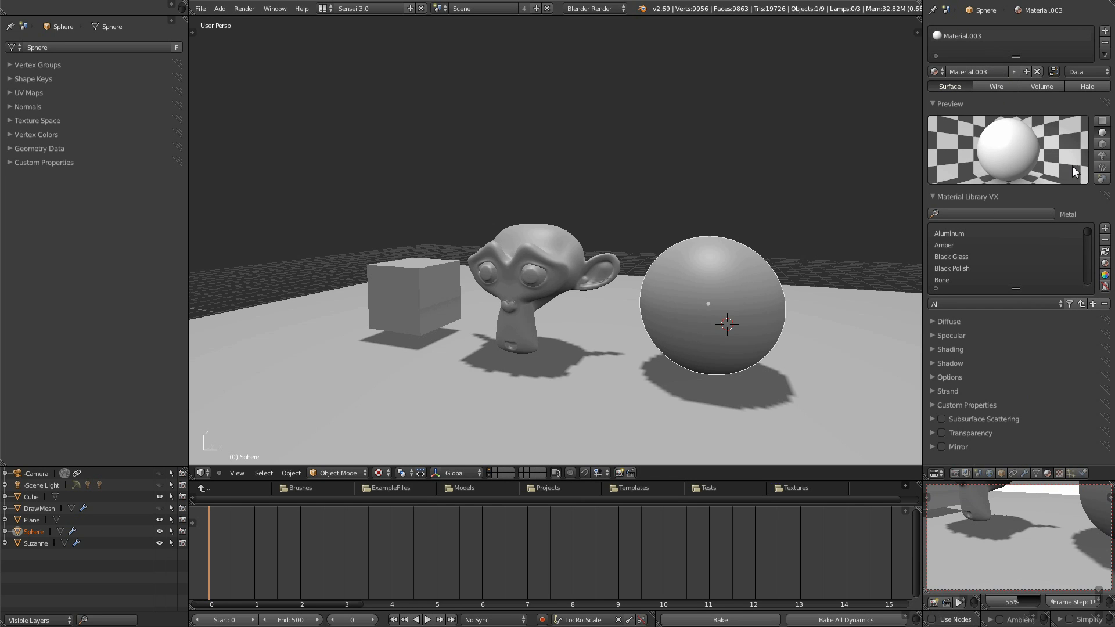
pyautogui.scroll(-5, 983, 257)
pyautogui.moveTo(1089, 247)
pyautogui.mouseDown()
pyautogui.moveTo(1087, 288)
pyautogui.moveTo(1089, 228)
pyautogui.mouseUp()
pyautogui.click(933, 196)
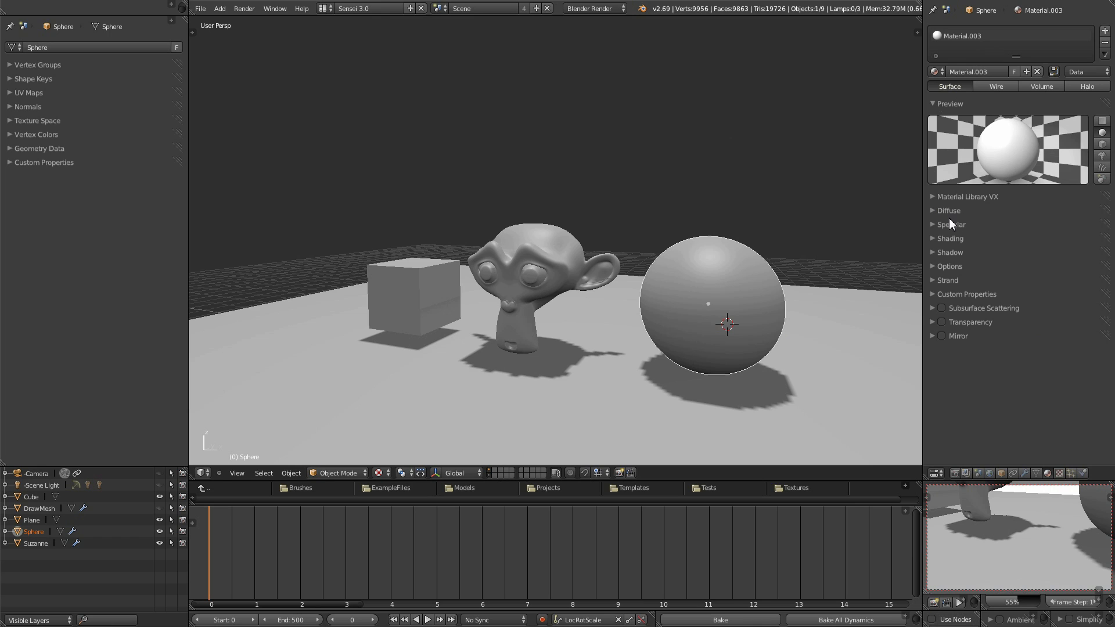
# - Set the sphere material's diffuse colour to red (R 0.800, G 0.010, B 0.050) and its diffuse intensity to 0.168
pyautogui.click(932, 211)
pyautogui.moveTo(894, 241); pyautogui.dragTo(670, 312, button='middle')
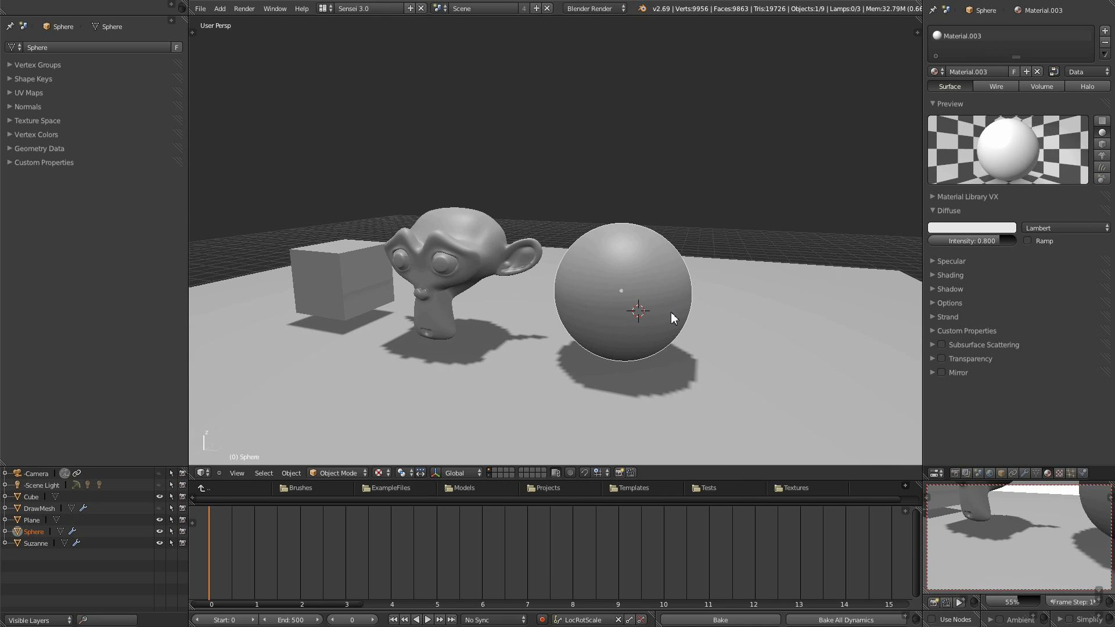
pyautogui.click(975, 229)
pyautogui.click(992, 93)
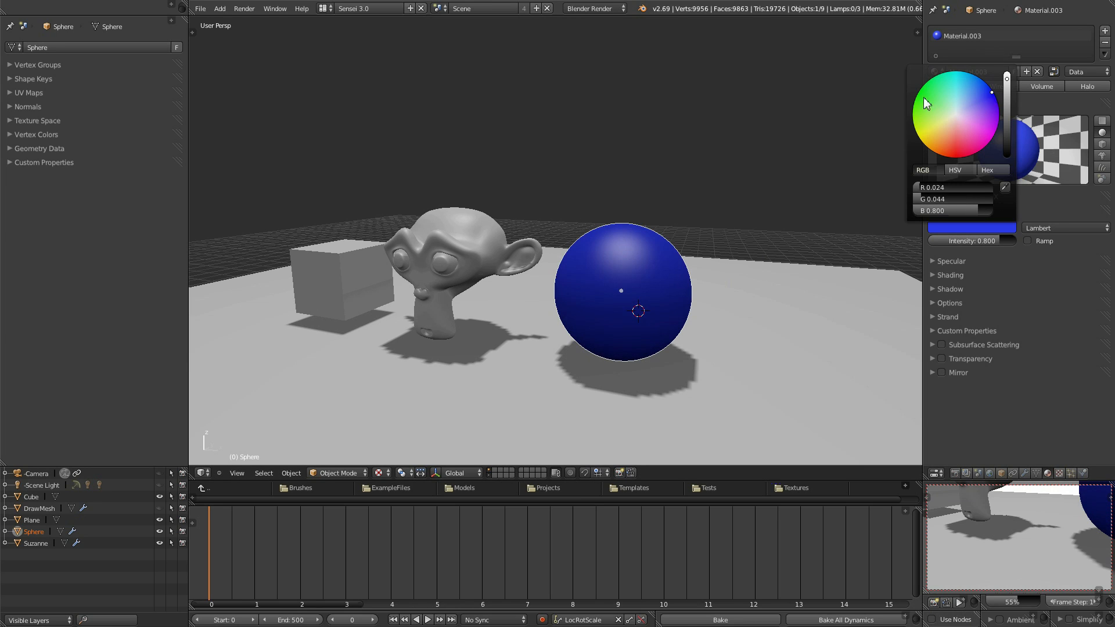
pyautogui.click(1002, 229)
pyautogui.click(958, 158)
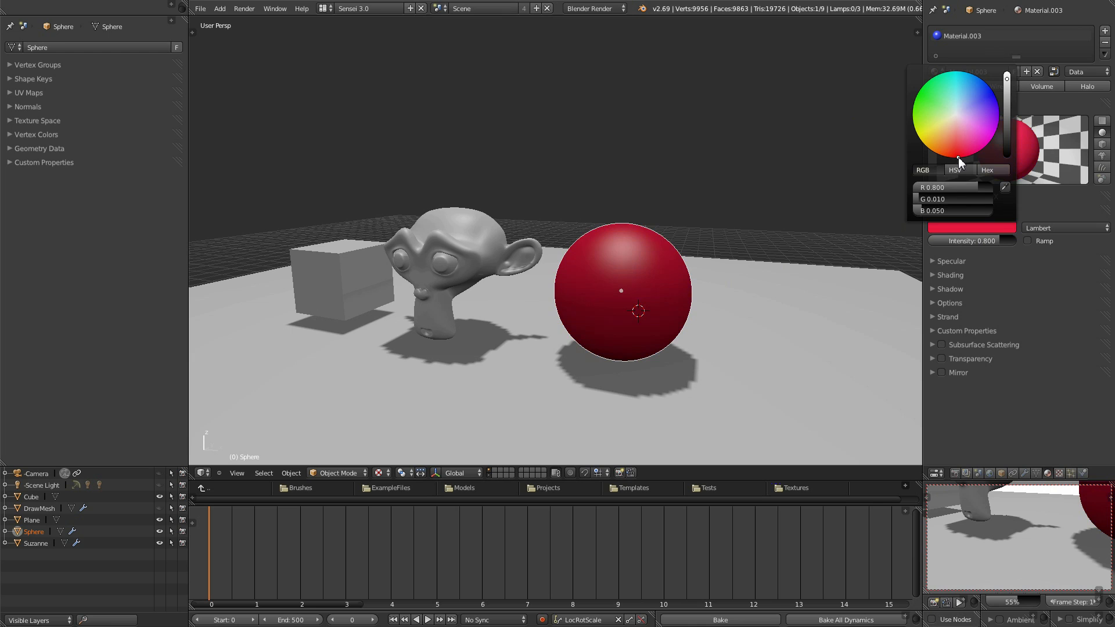
pyautogui.moveTo(760, 318); pyautogui.dragTo(813, 316, button='middle')
pyautogui.moveTo(993, 241); pyautogui.dragTo(957, 236)
# - Set the sphere material's specular hardness to 262 and its specular intensity to 1.000
pyautogui.click(961, 262)
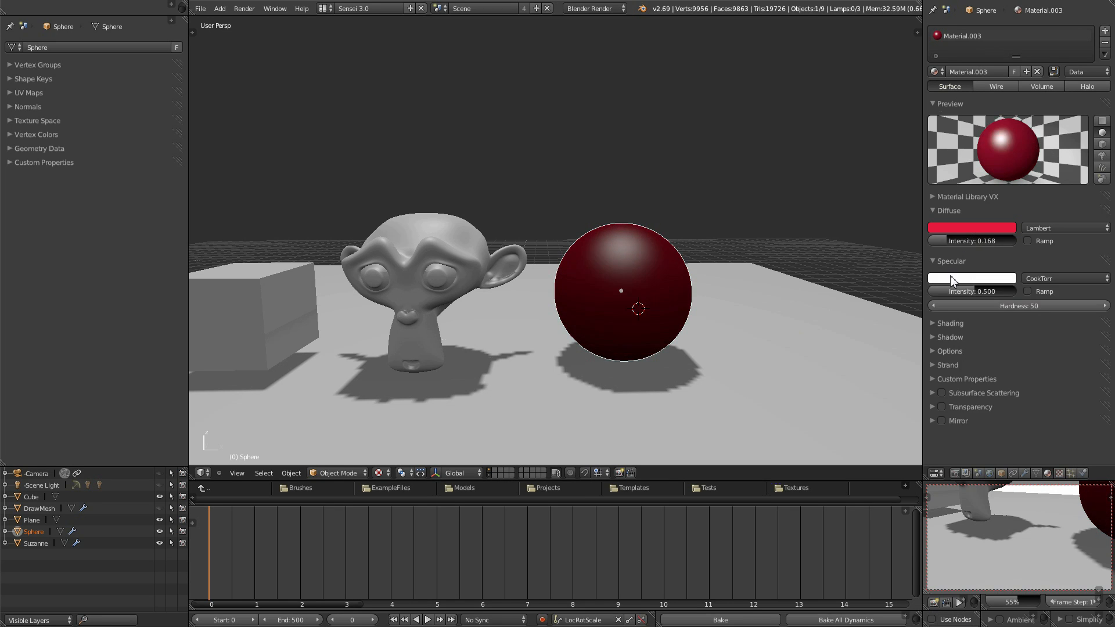
pyautogui.moveTo(666, 300); pyautogui.dragTo(672, 348, button='middle')
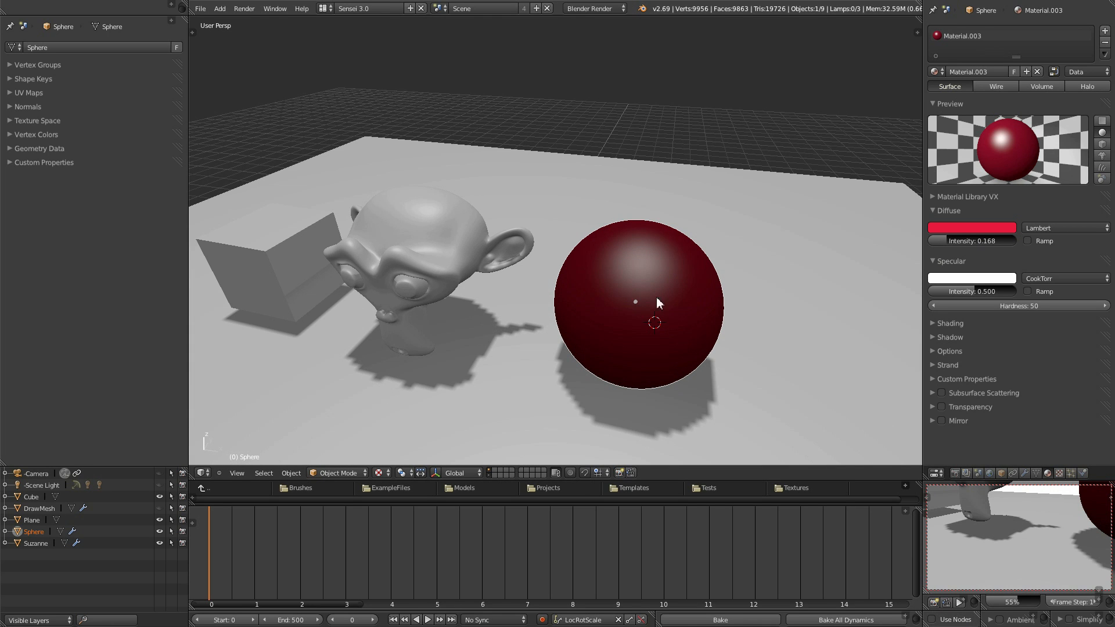
pyautogui.moveTo(665, 302); pyautogui.dragTo(685, 283, button='middle')
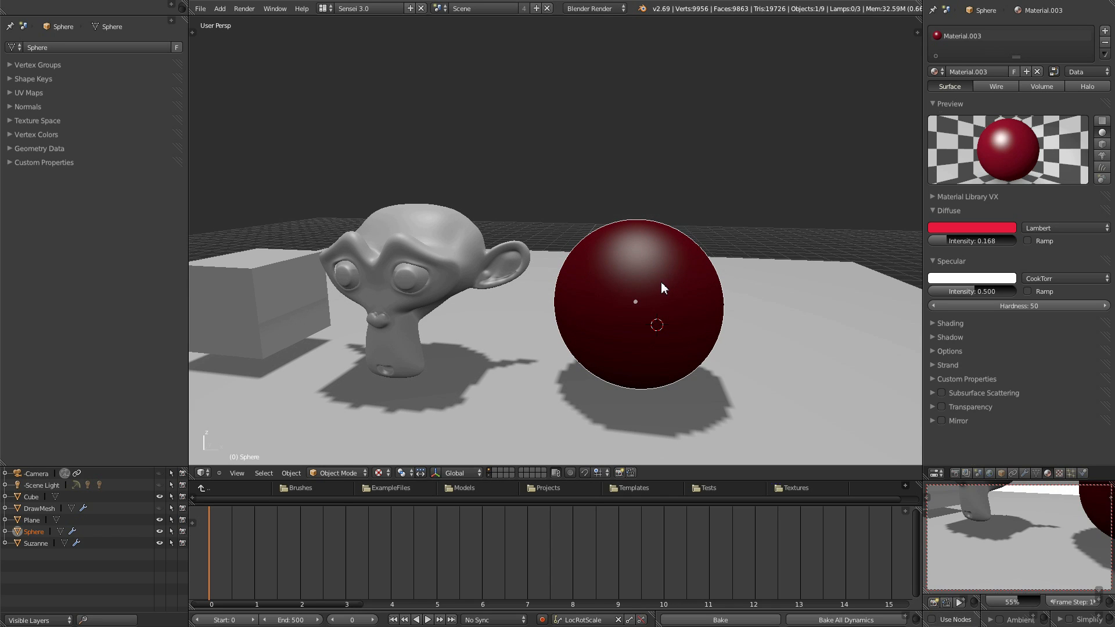
pyautogui.moveTo(997, 305); pyautogui.dragTo(12, 299)
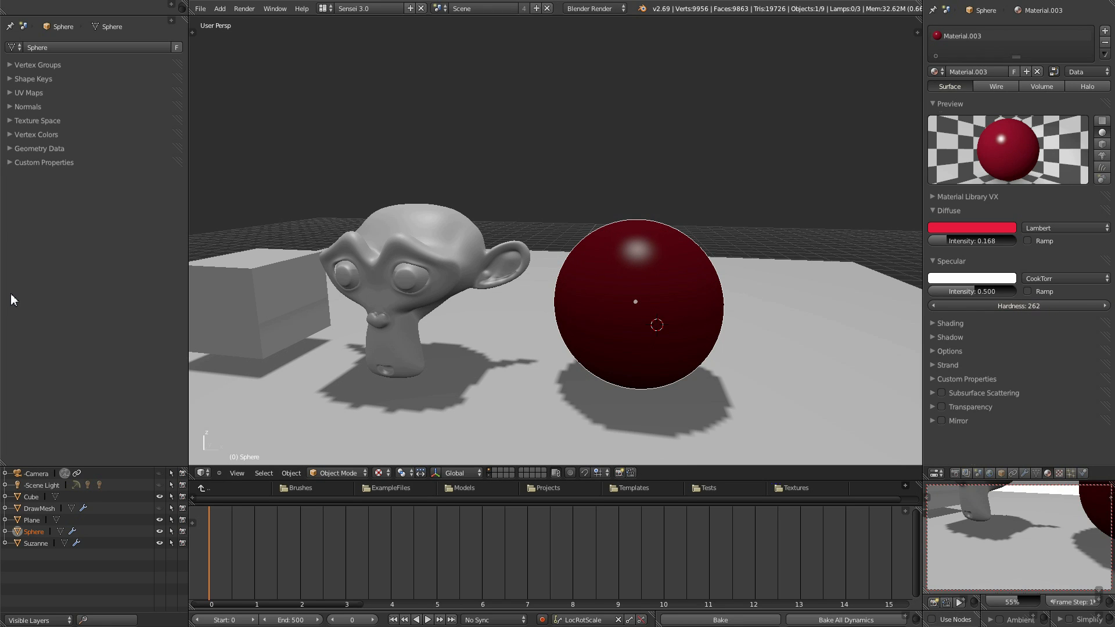
pyautogui.moveTo(971, 294); pyautogui.dragTo(1075, 292)
pyautogui.moveTo(772, 290); pyautogui.dragTo(682, 291, button='middle')
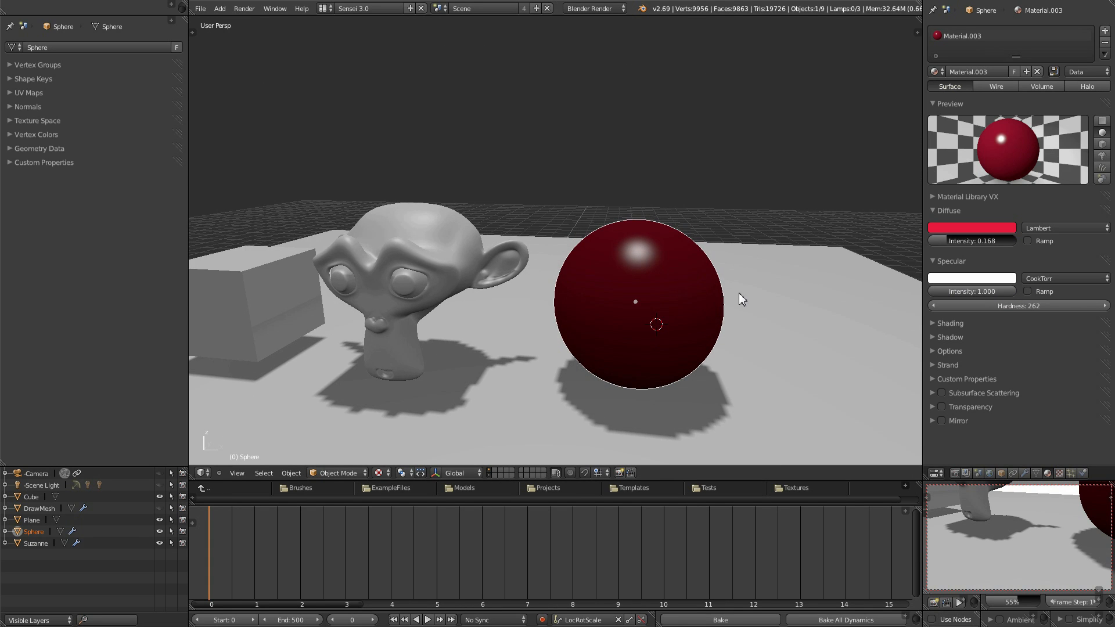
# - Sample the specular colour from the sphere's dark red surface with the eyedropper and brighten it to a vivid red
pyautogui.click(985, 280)
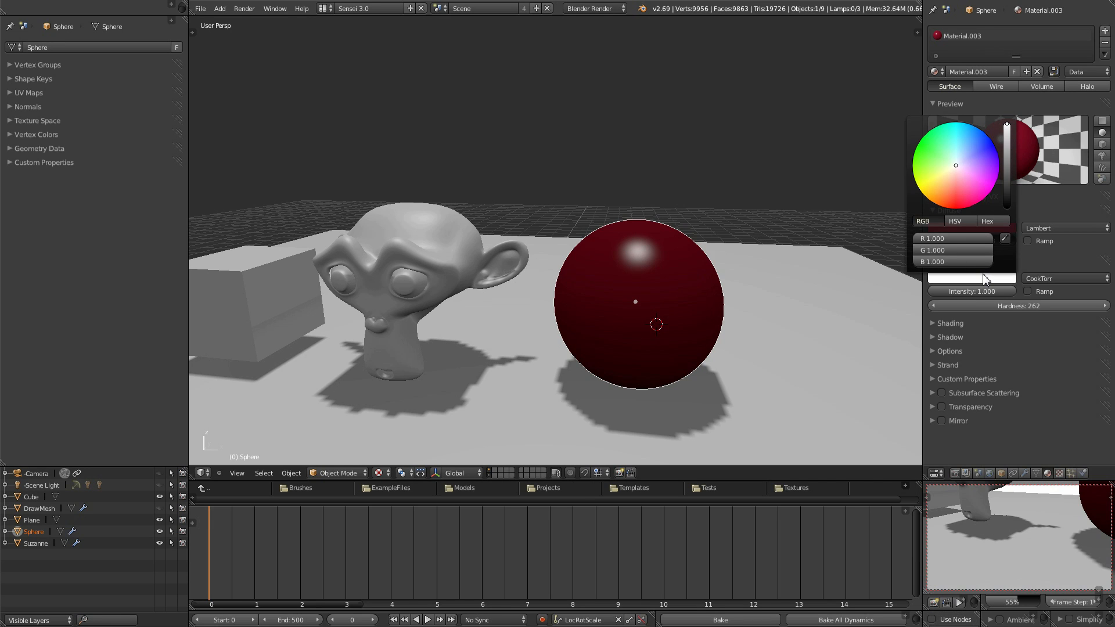
pyautogui.moveTo(821, 250); pyautogui.dragTo(831, 320, button='middle')
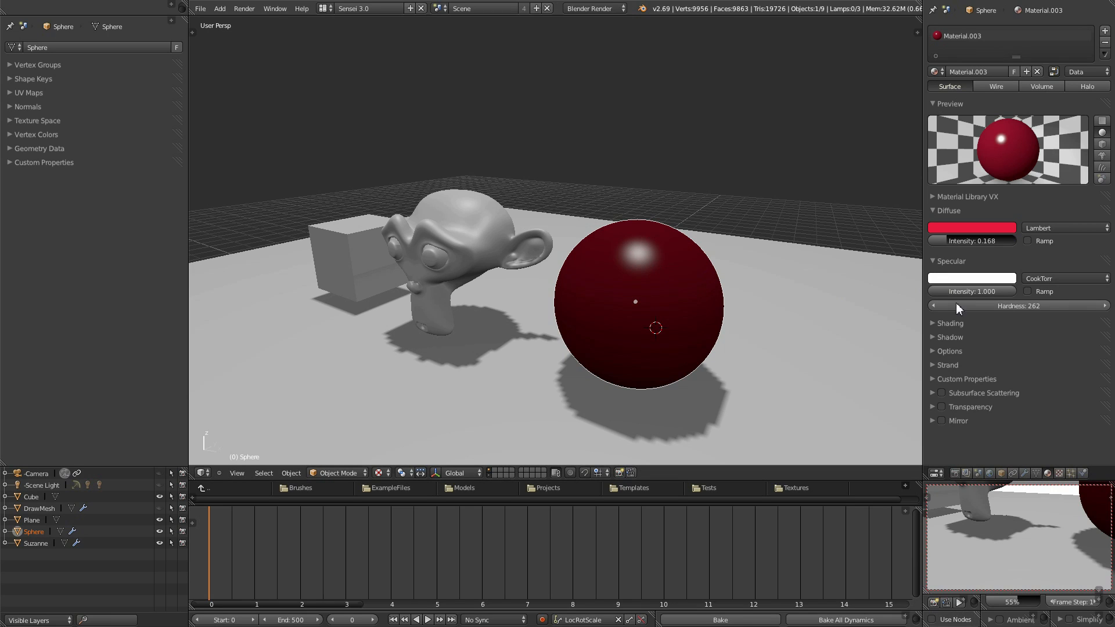
pyautogui.click(996, 281)
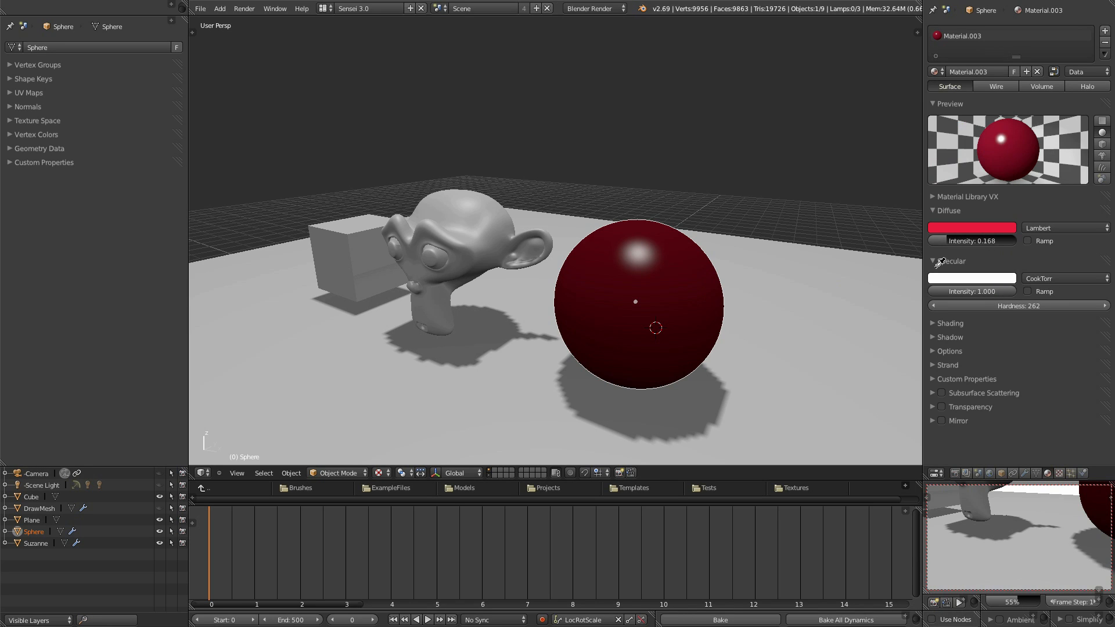
pyautogui.click(688, 279)
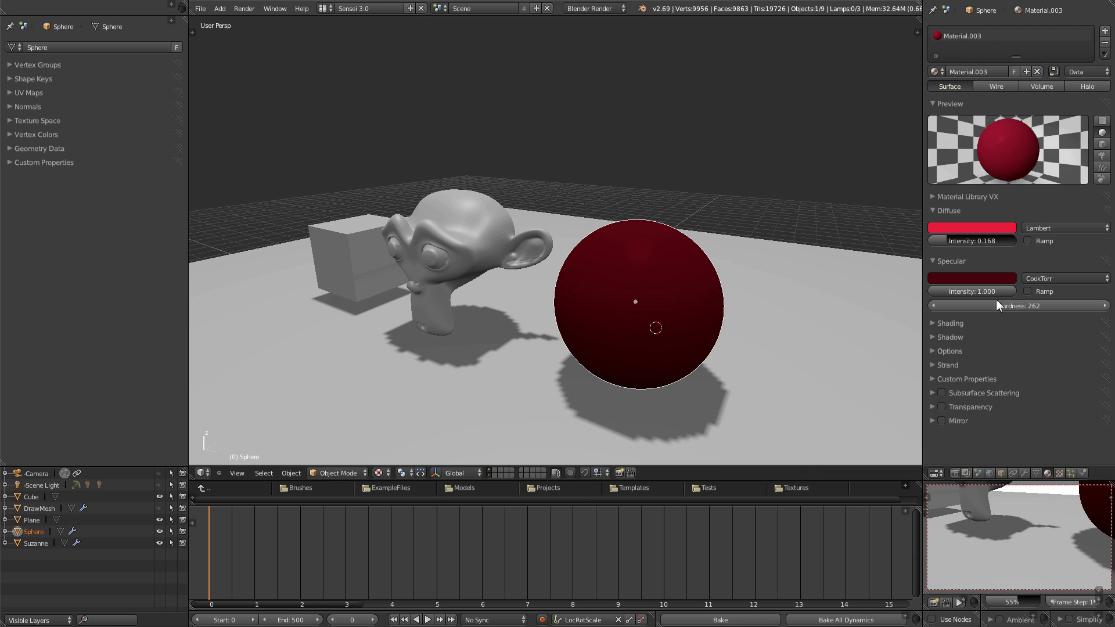
pyautogui.click(1008, 281)
pyautogui.moveTo(1008, 197); pyautogui.dragTo(1006, 132)
pyautogui.moveTo(596, 341); pyautogui.dragTo(627, 349, button='middle')
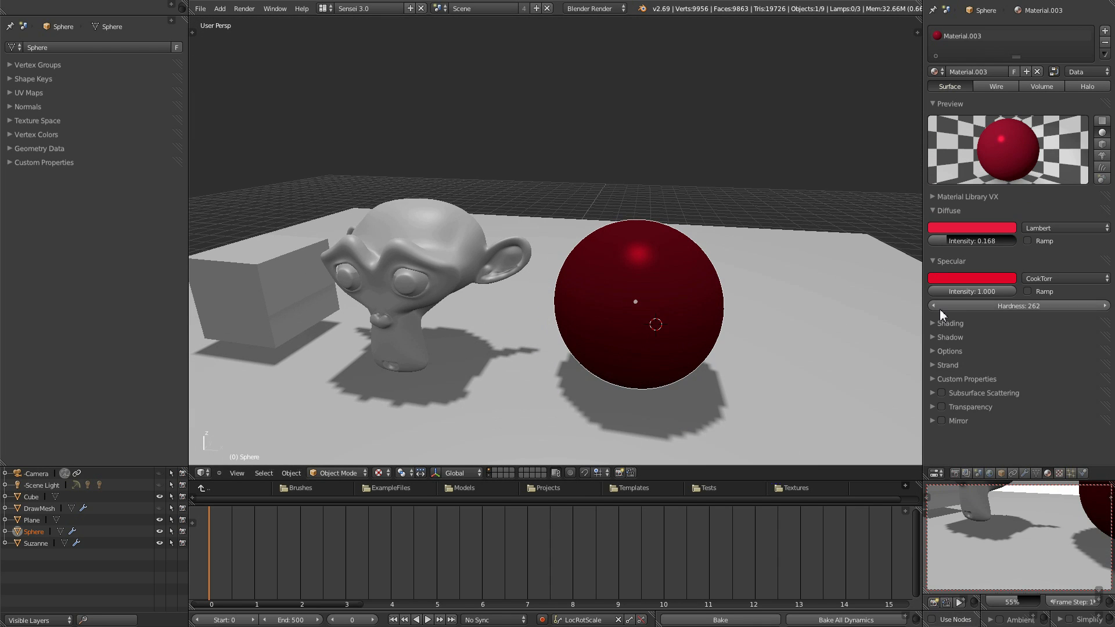
# - Lower the specular hardness for a broader highlight and show only the material's Shading settings in place of Diffuse and Specular
pyautogui.moveTo(1019, 309); pyautogui.dragTo(963, 319)
pyautogui.click(931, 209)
pyautogui.click(936, 225)
pyautogui.click(933, 238)
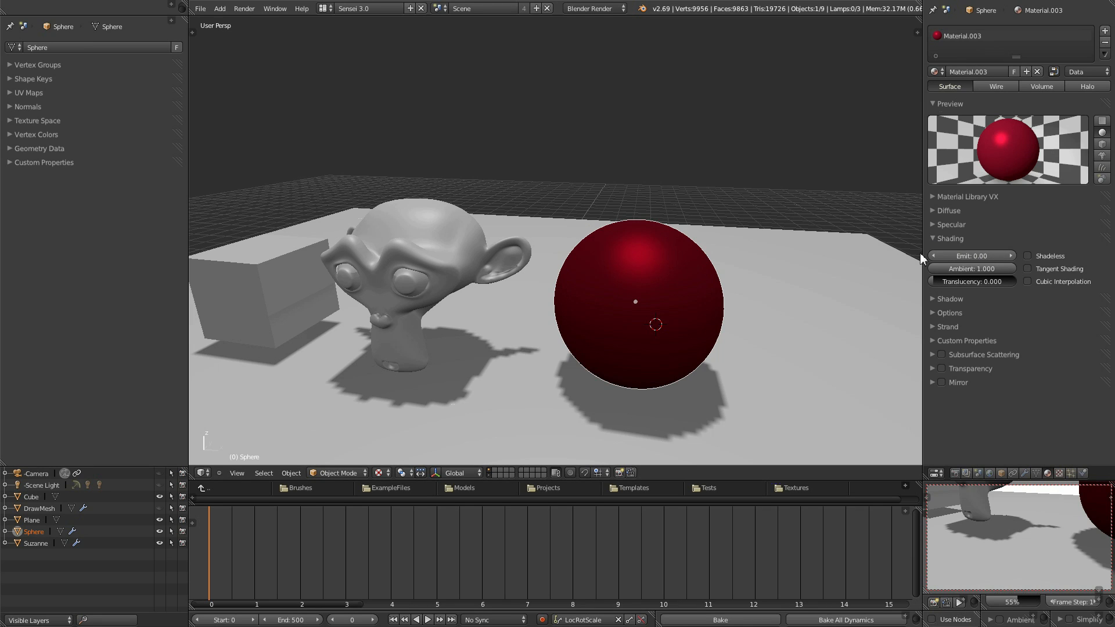
# - Frame the red sphere in the small preview view and render an image of it
pyautogui.moveTo(798, 337); pyautogui.dragTo(707, 347, button='middle')
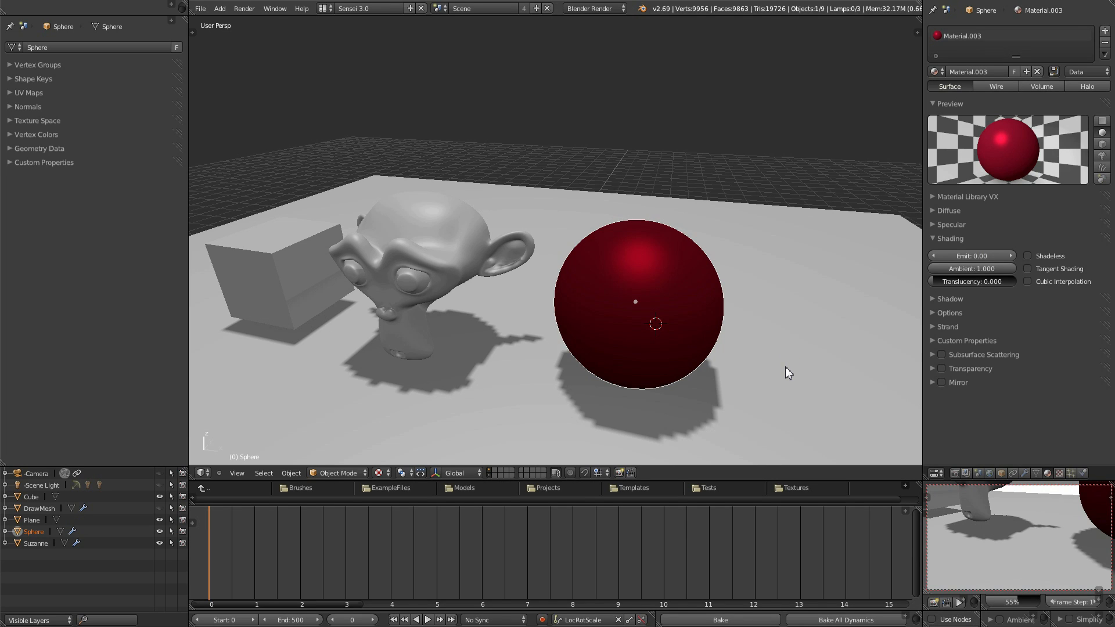
pyautogui.scroll(-3, 1029, 520)
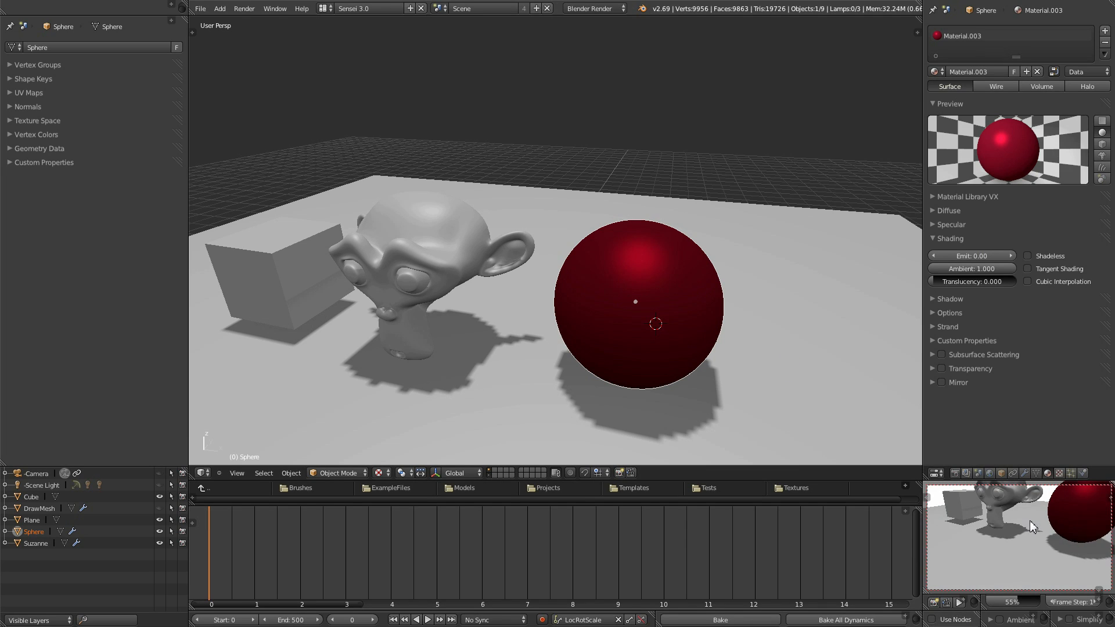
pyautogui.keyDown('shift'); pyautogui.moveTo(1064, 517); pyautogui.dragTo(1014, 547, button='middle'); pyautogui.keyUp('shift')
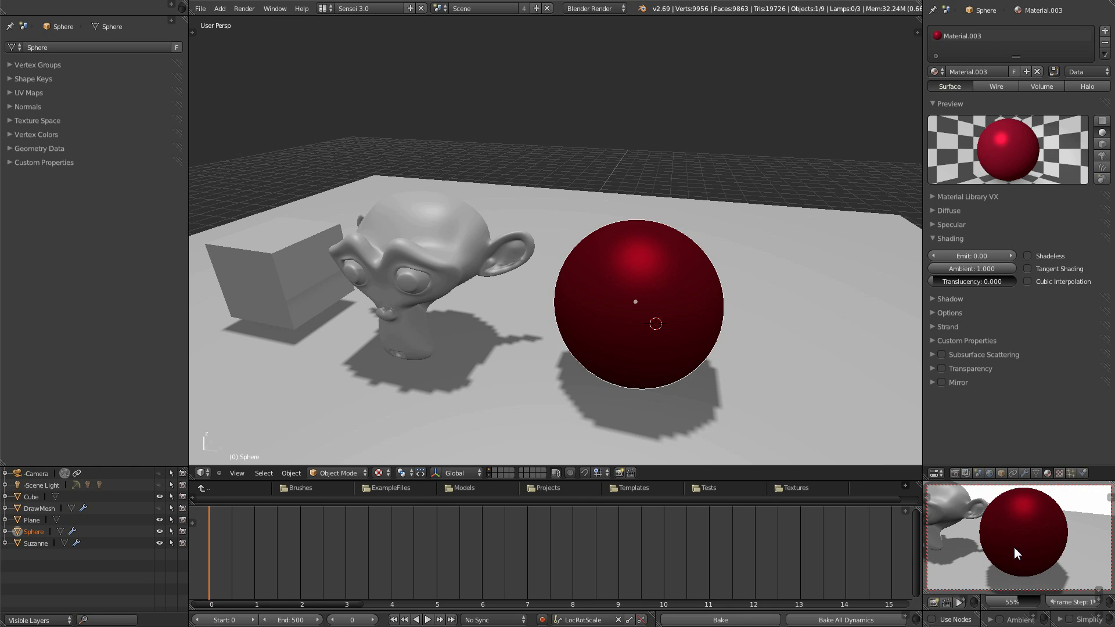
pyautogui.click(934, 602)
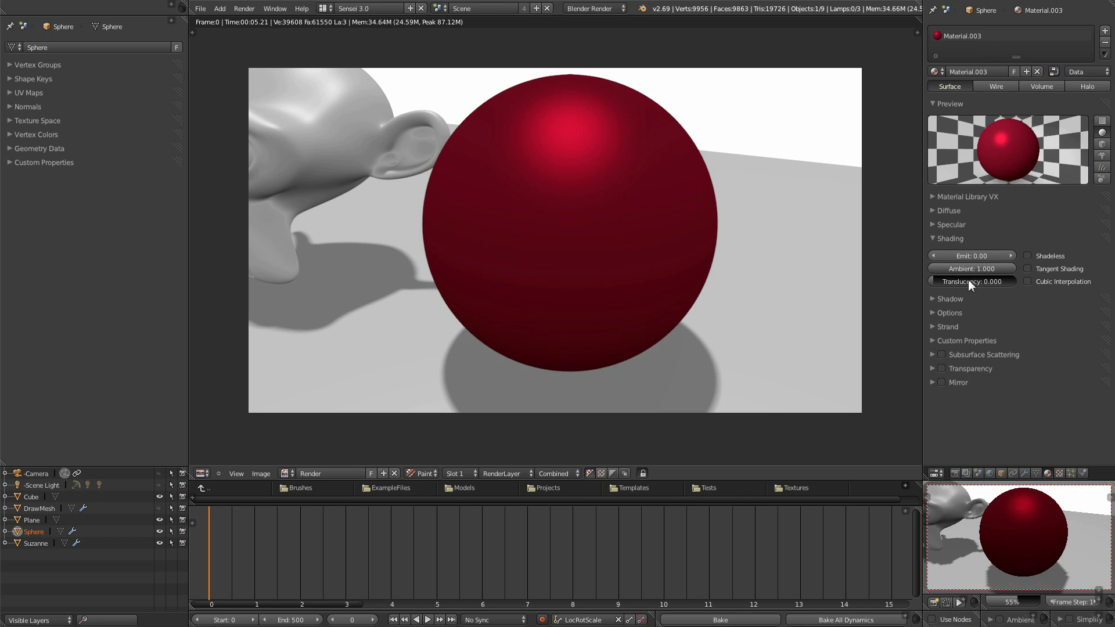
# - Set the sphere material's Emit to 0.46, render the image and return to the 3D view
pyautogui.moveTo(991, 250); pyautogui.dragTo(1008, 247)
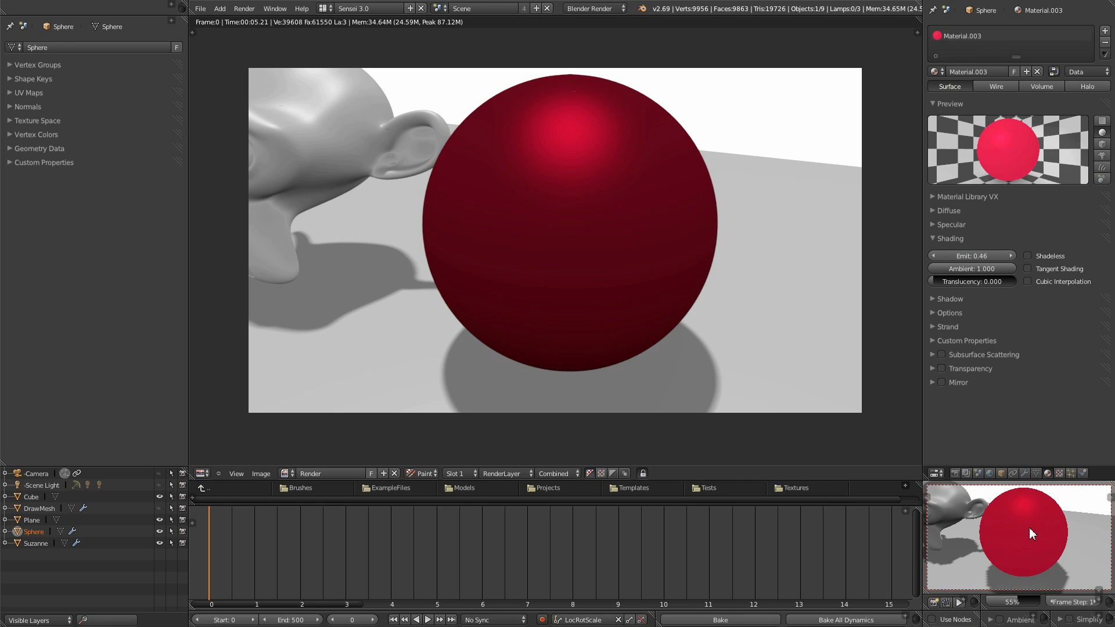
pyautogui.click(935, 602)
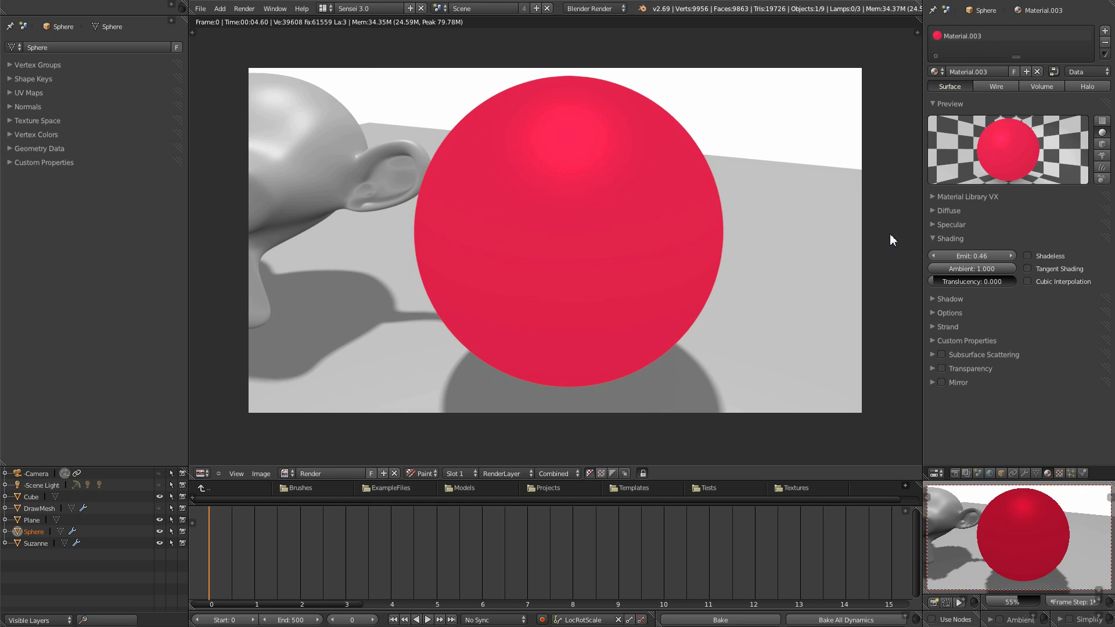
pyautogui.press('Escape')
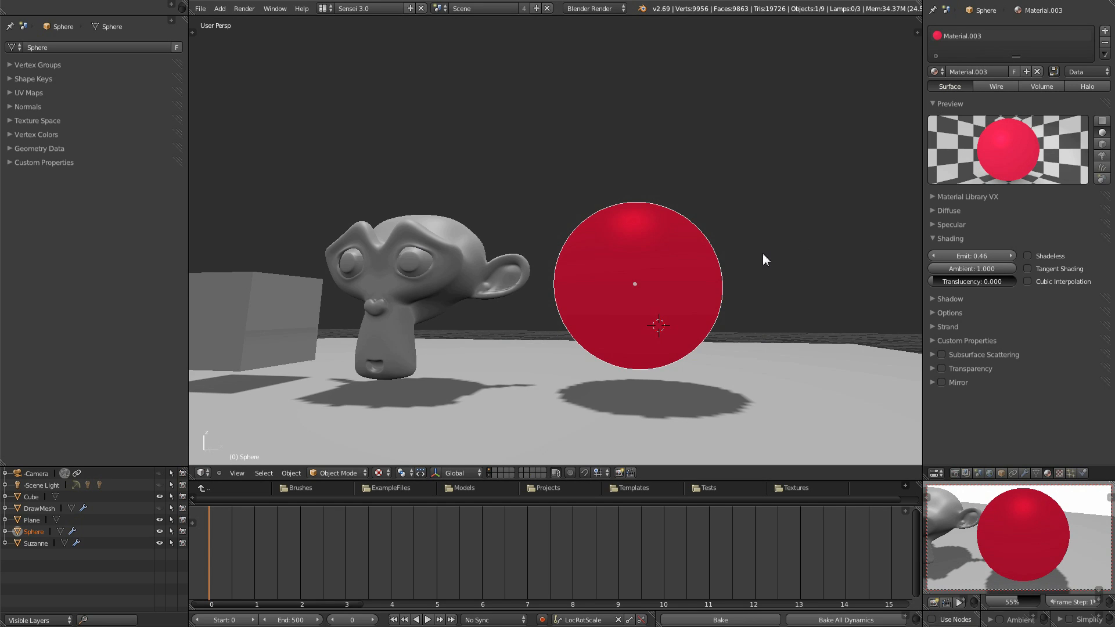
# - Set the sphere material's Emit back to 0
pyautogui.click(971, 256)
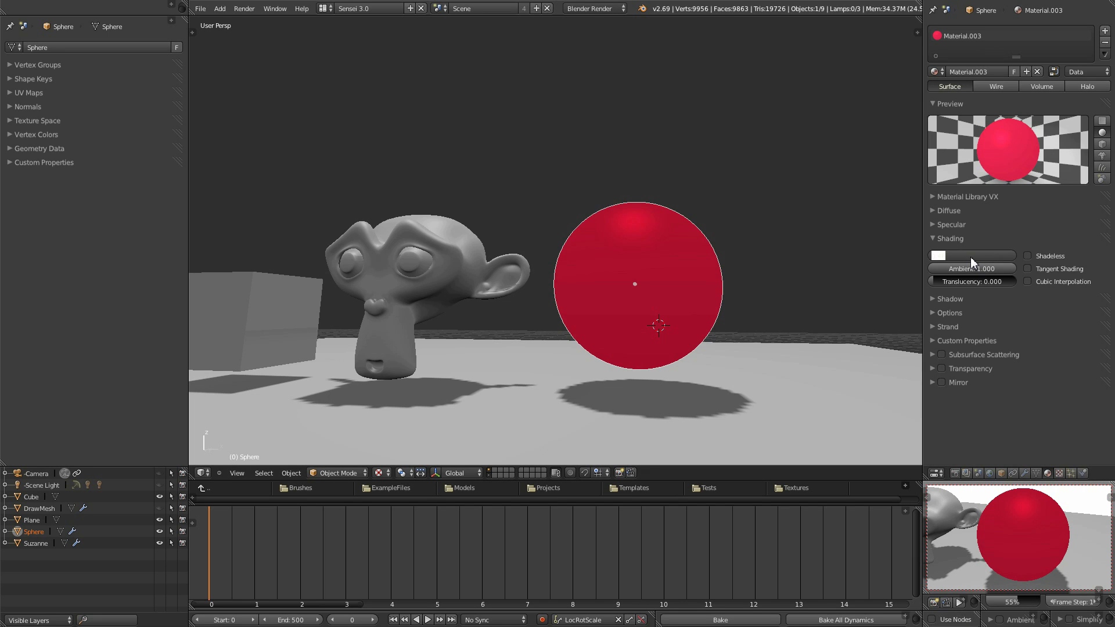
pyautogui.write('0')
pyautogui.press('Return')
pyautogui.moveTo(906, 260); pyautogui.dragTo(720, 278, button='middle')
# - Assign the sphere's existing red material, Material.003, to the Suzanne monkey head
pyautogui.rightClick(581, 262)
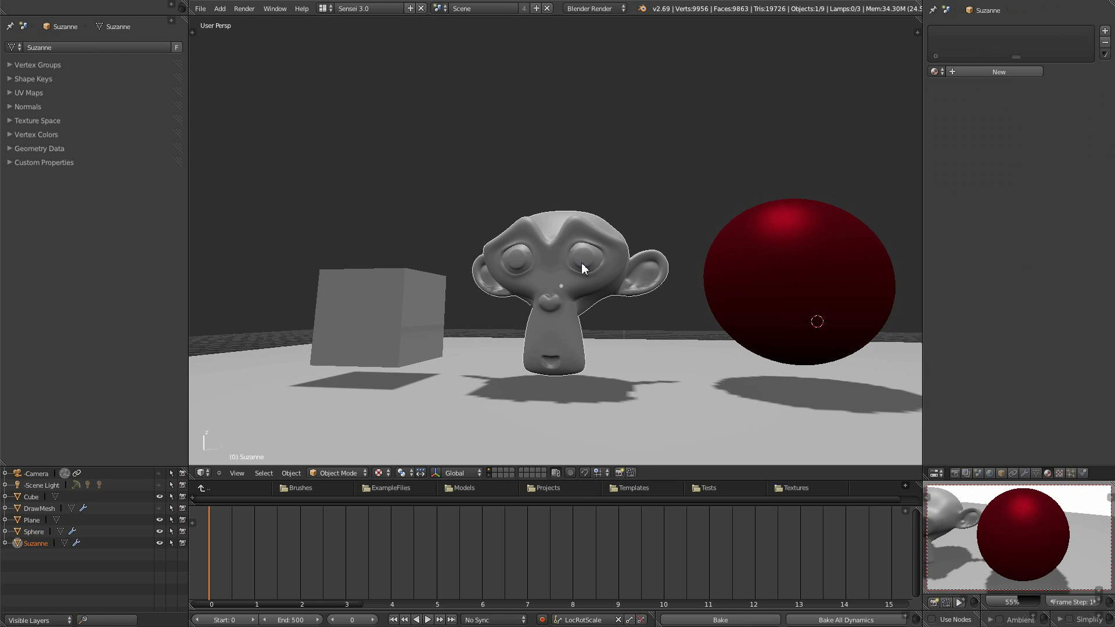
pyautogui.keyDown('shift'); pyautogui.moveTo(634, 263); pyautogui.dragTo(625, 290, button='middle'); pyautogui.keyUp('shift')
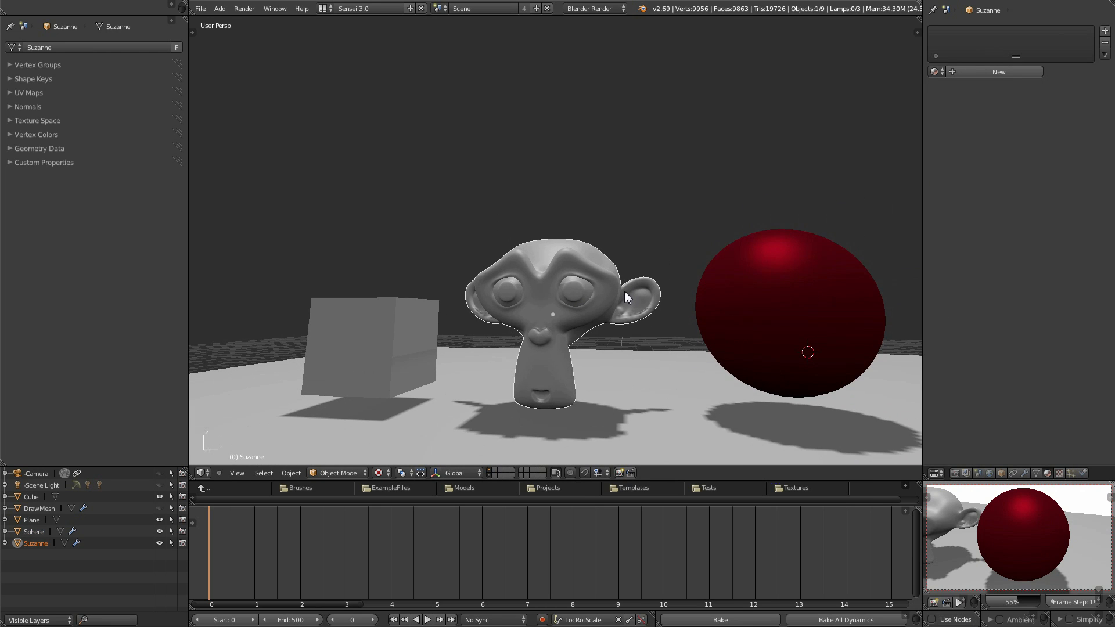
pyautogui.click(936, 71)
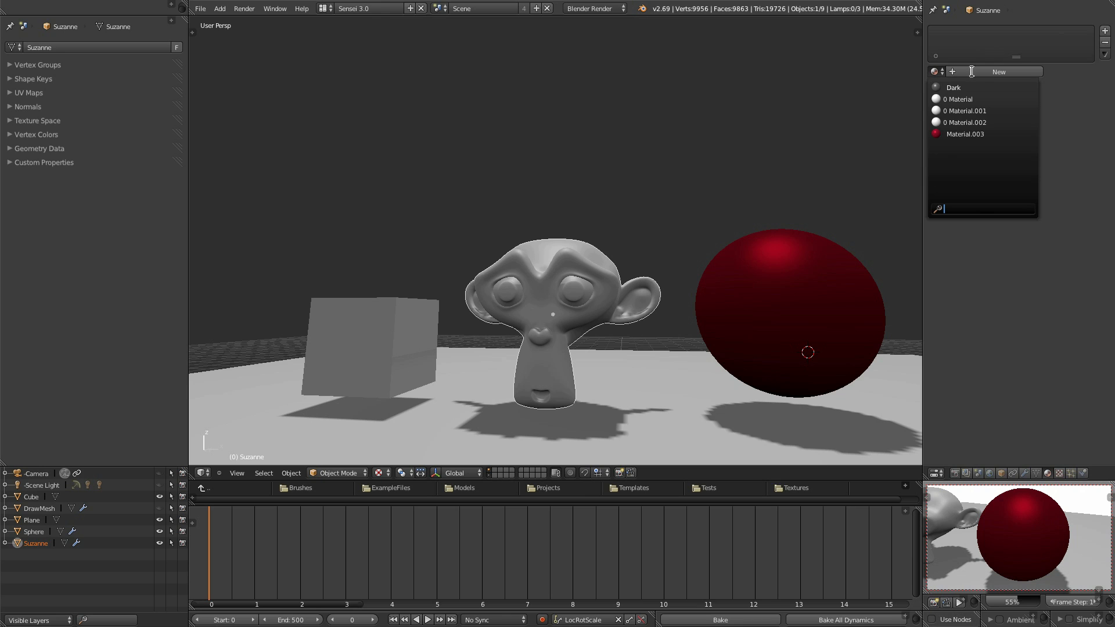
pyautogui.click(966, 134)
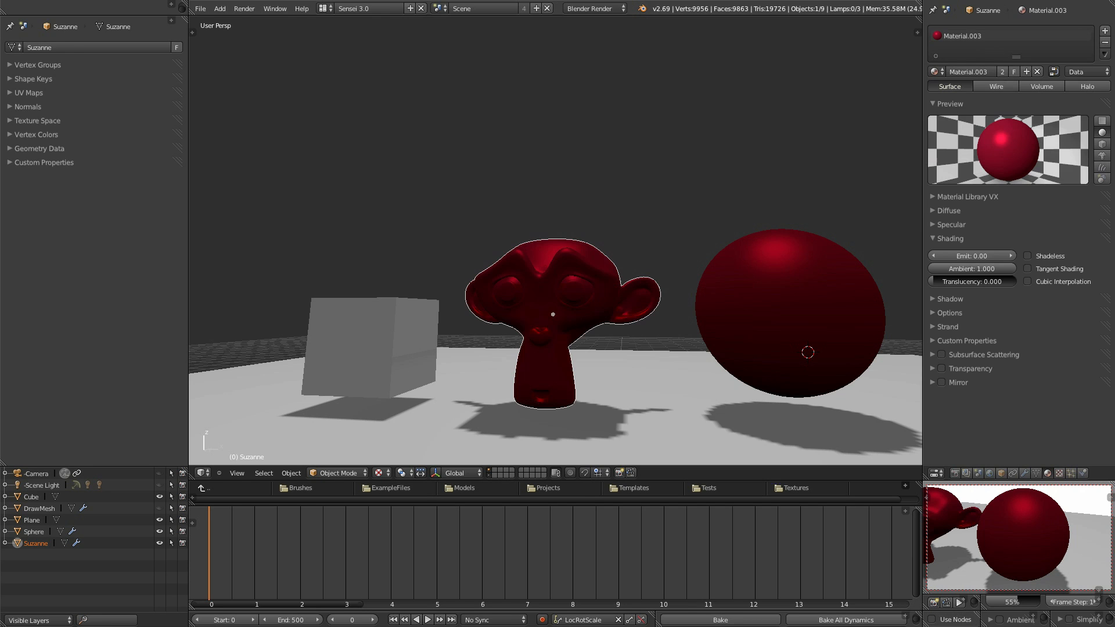
pyautogui.scroll(4, 617, 309)
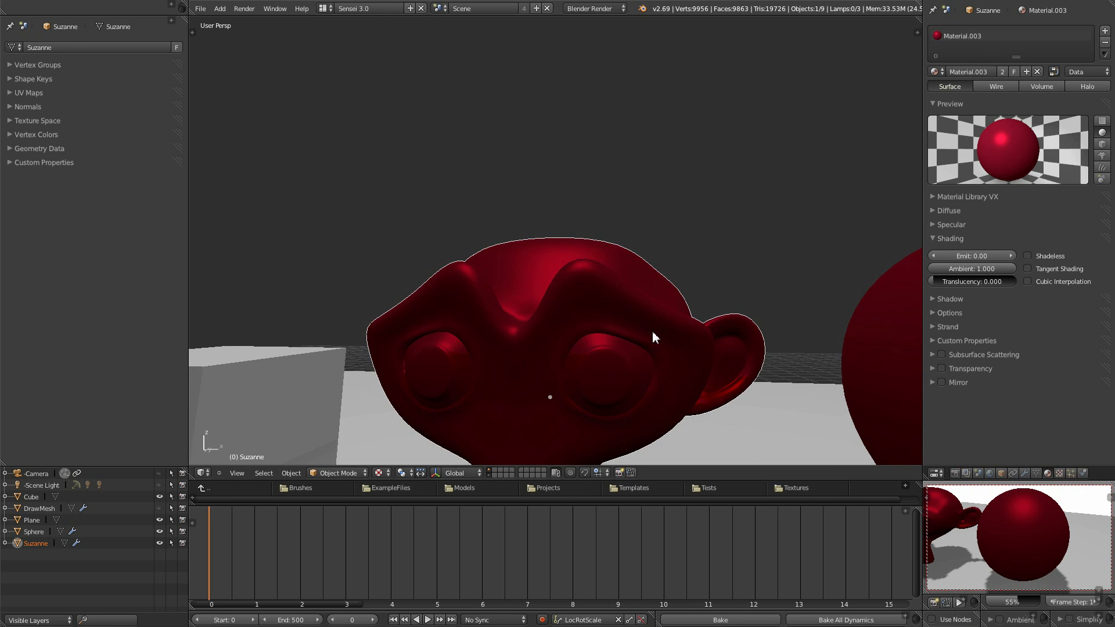
# - Lower Suzanne about 2.03 units along the global Z axis into the floor and scale the head up
pyautogui.scroll(-5, 652, 337)
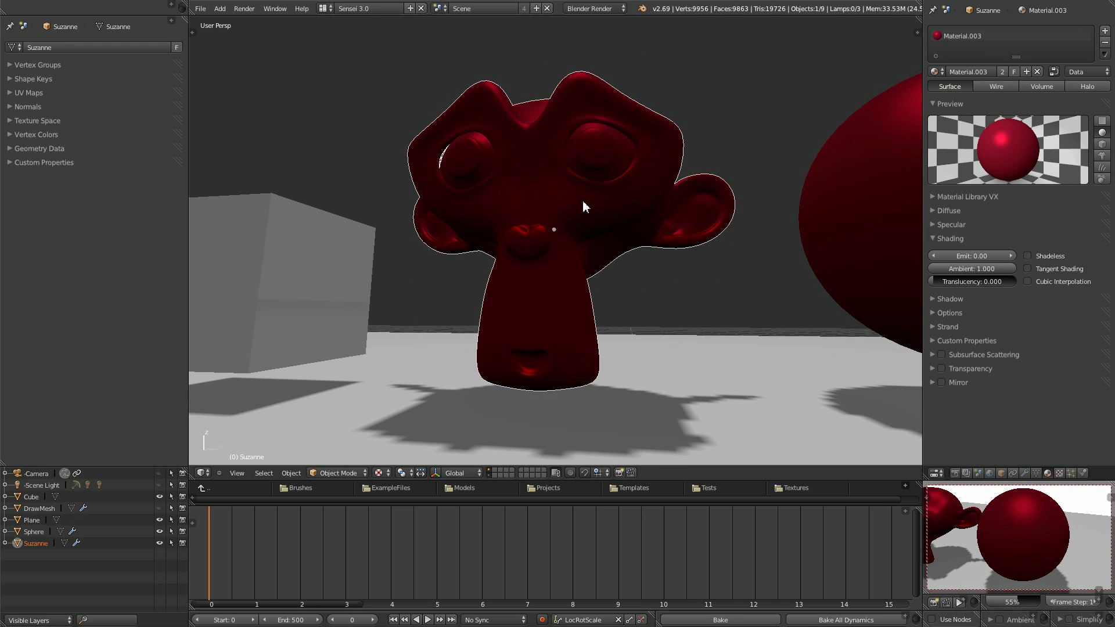
pyautogui.press('g')
pyautogui.press('z')
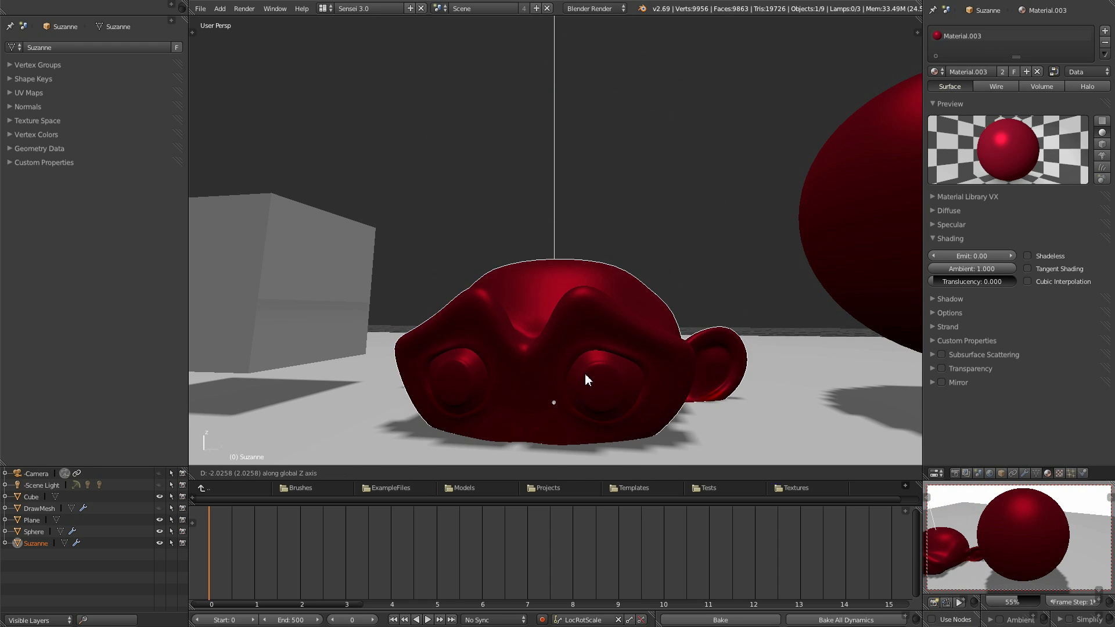
pyautogui.click(586, 374)
pyautogui.scroll(-3, 592, 370)
pyautogui.moveTo(599, 364); pyautogui.dragTo(622, 340, button='middle')
pyautogui.press('s')
pyautogui.click(647, 358)
# - Enable Ambient Occlusion and render a close-up of Suzanne's face and ear framed in the small preview view
pyautogui.moveTo(734, 292); pyautogui.dragTo(667, 341, button='middle')
pyautogui.moveTo(1007, 555); pyautogui.dragTo(1026, 530, button='middle')
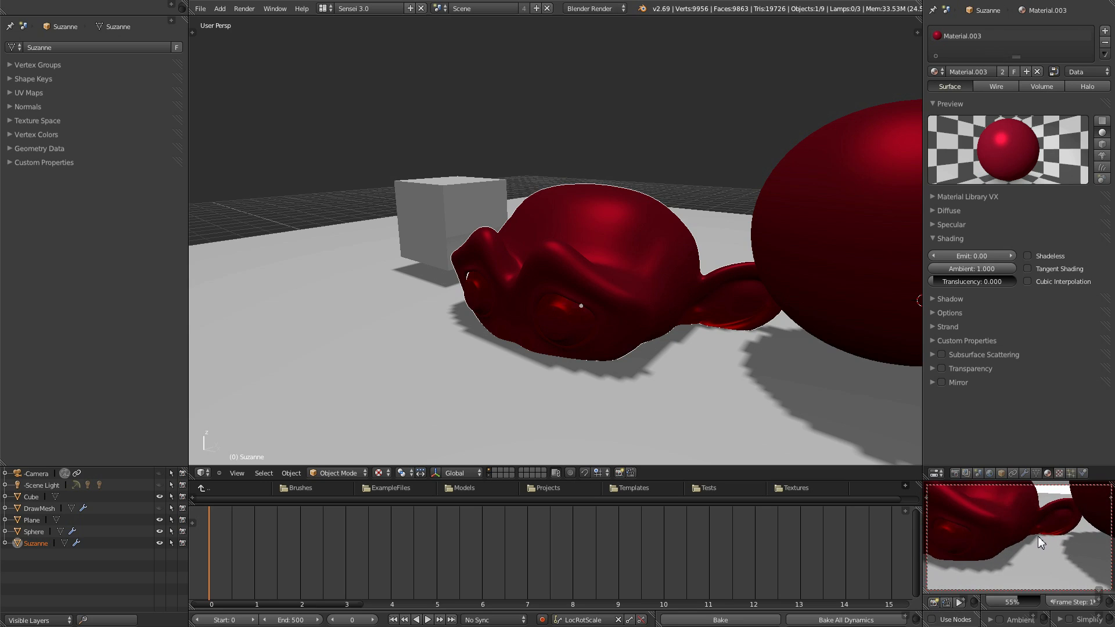
pyautogui.click(999, 619)
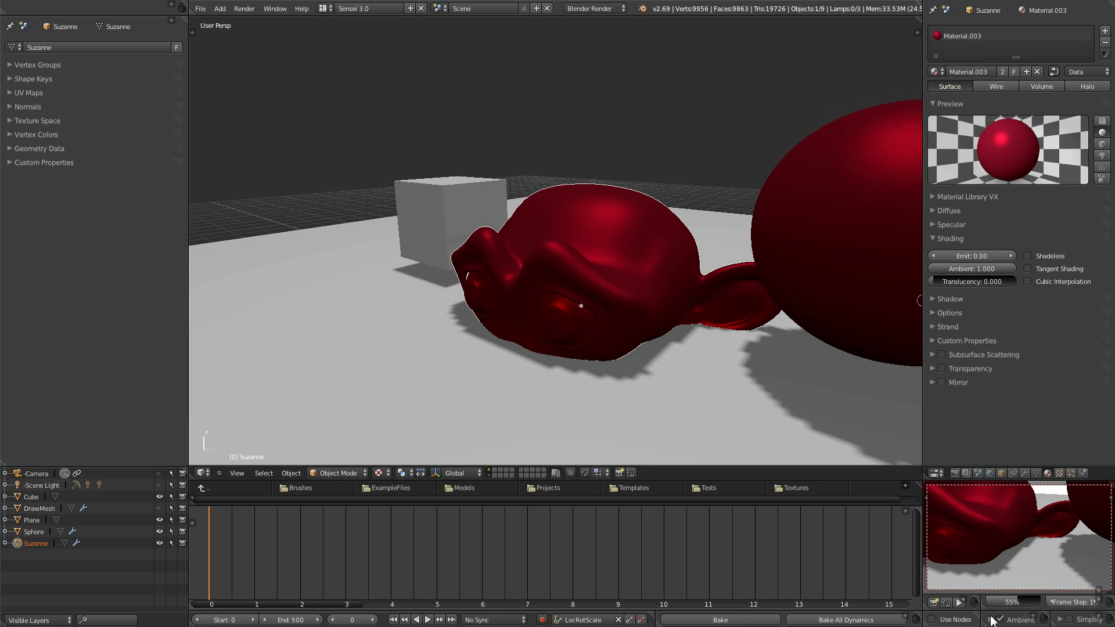
pyautogui.click(933, 602)
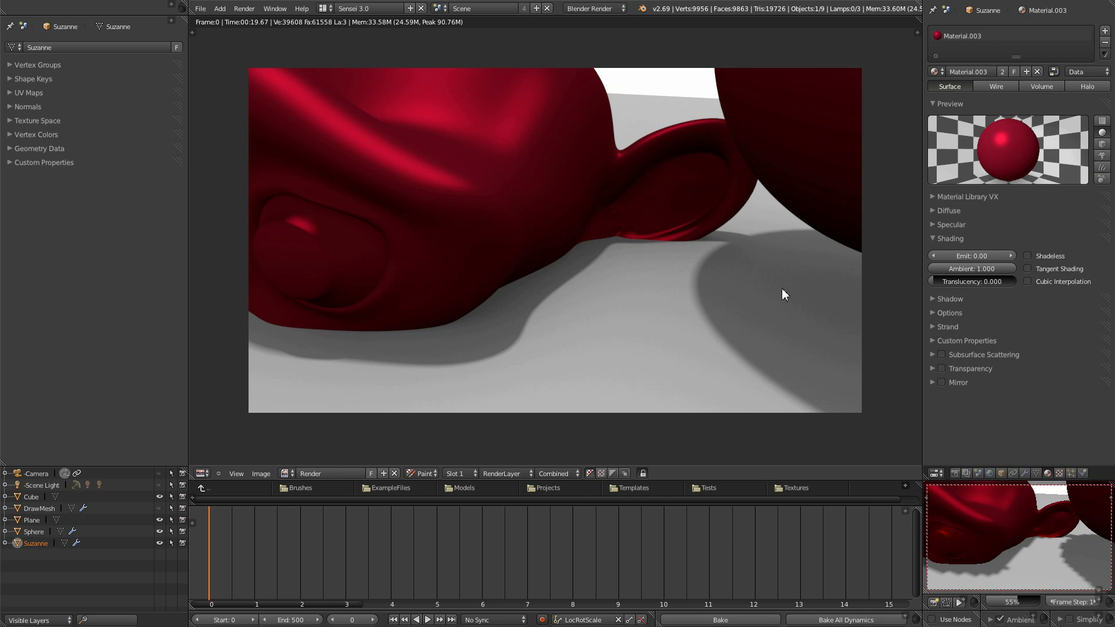
# - Set the red material's Ambient to 0 and render the same view into Slot 2
pyautogui.moveTo(1006, 269); pyautogui.dragTo(753, 268)
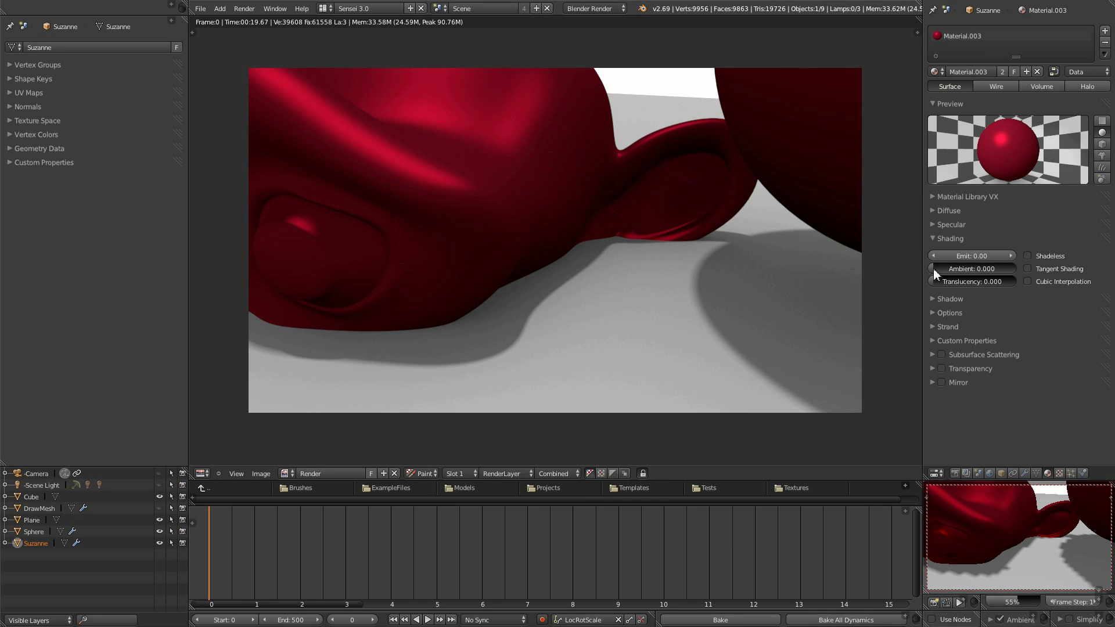
pyautogui.click(453, 474)
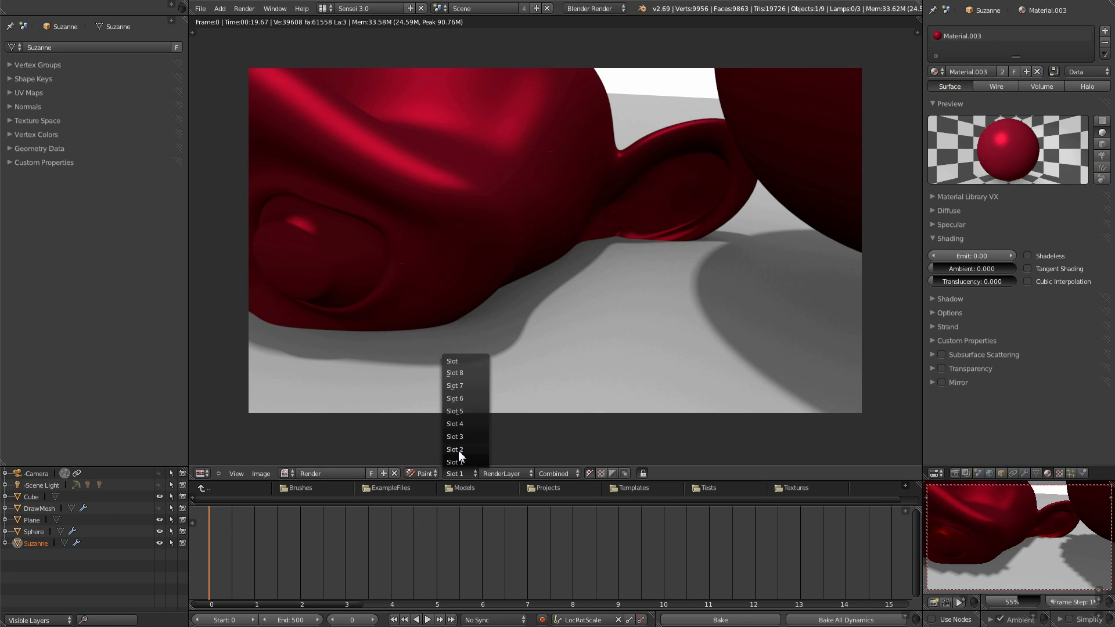
pyautogui.click(458, 450)
pyautogui.click(934, 604)
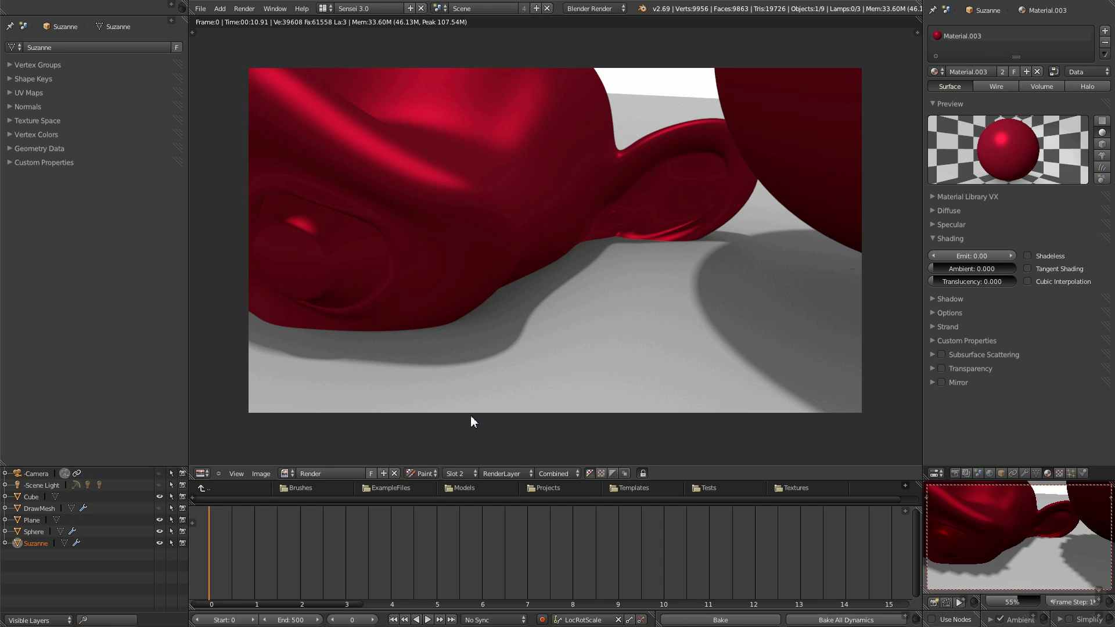
# - Compare the Slot 1 and Slot 2 renders by alternating between them, and return to the 3D view
pyautogui.press('j')
pyautogui.press('j')
pyautogui.press('j')
pyautogui.press('j')
pyautogui.press('j')
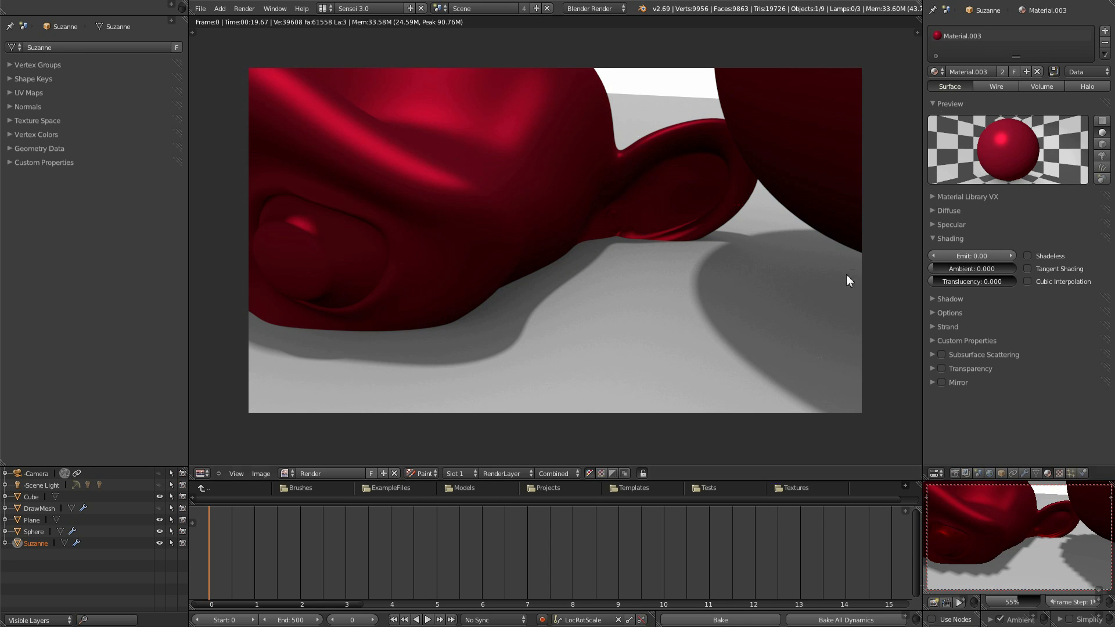
pyautogui.press('j')
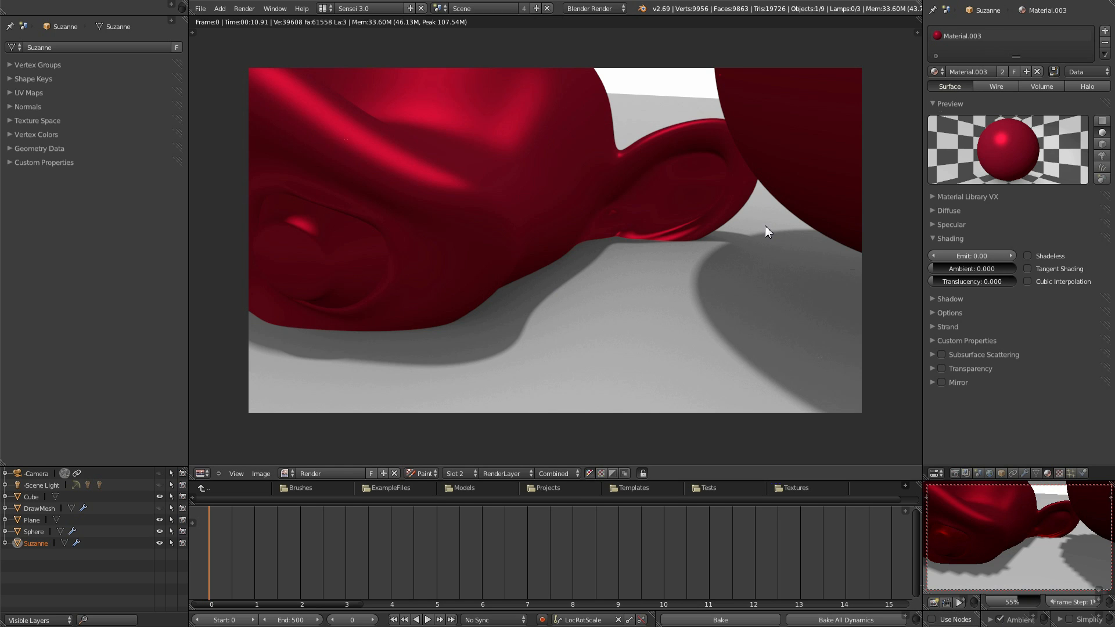
pyautogui.press('Escape')
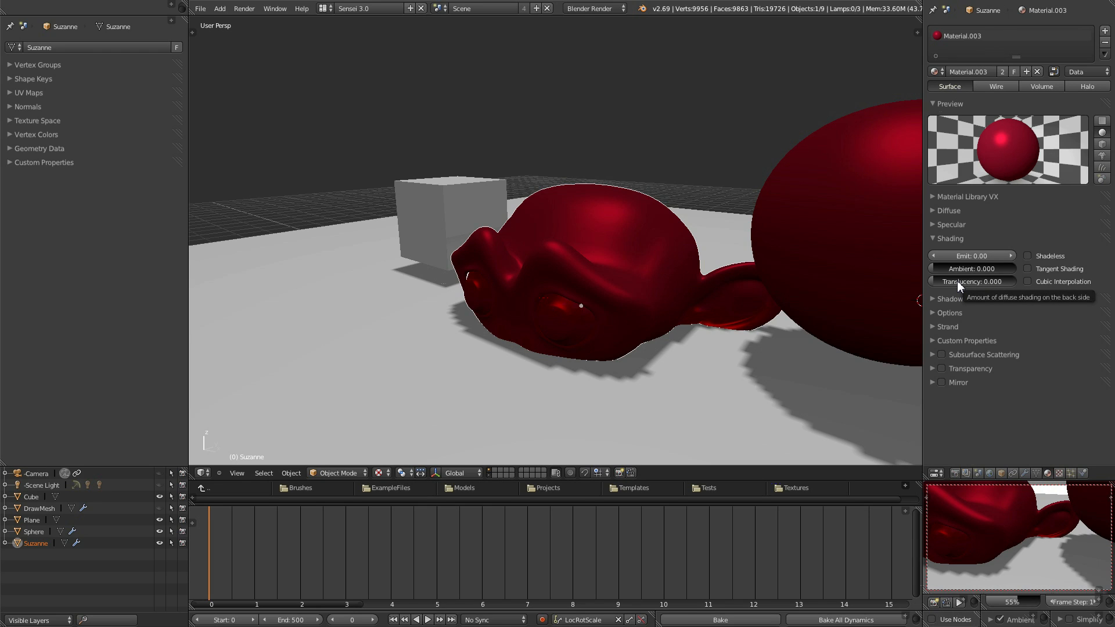
# - Select the red sphere instead of Suzanne
pyautogui.keyDown('shift'); pyautogui.moveTo(804, 295); pyautogui.dragTo(727, 309, button='middle'); pyautogui.keyUp('shift')
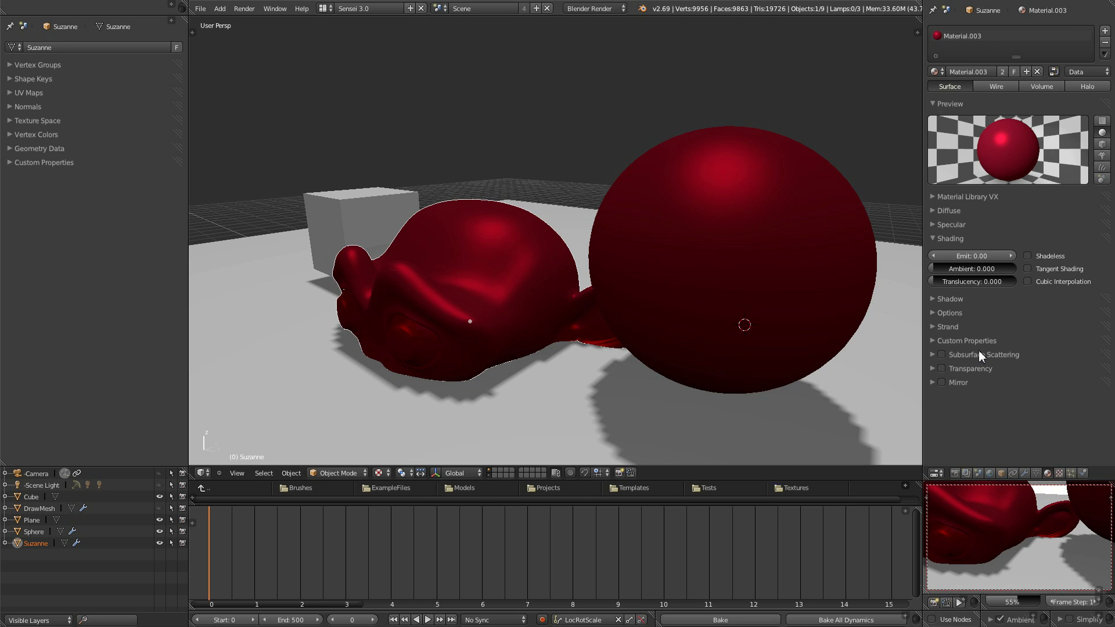
pyautogui.rightClick(721, 214)
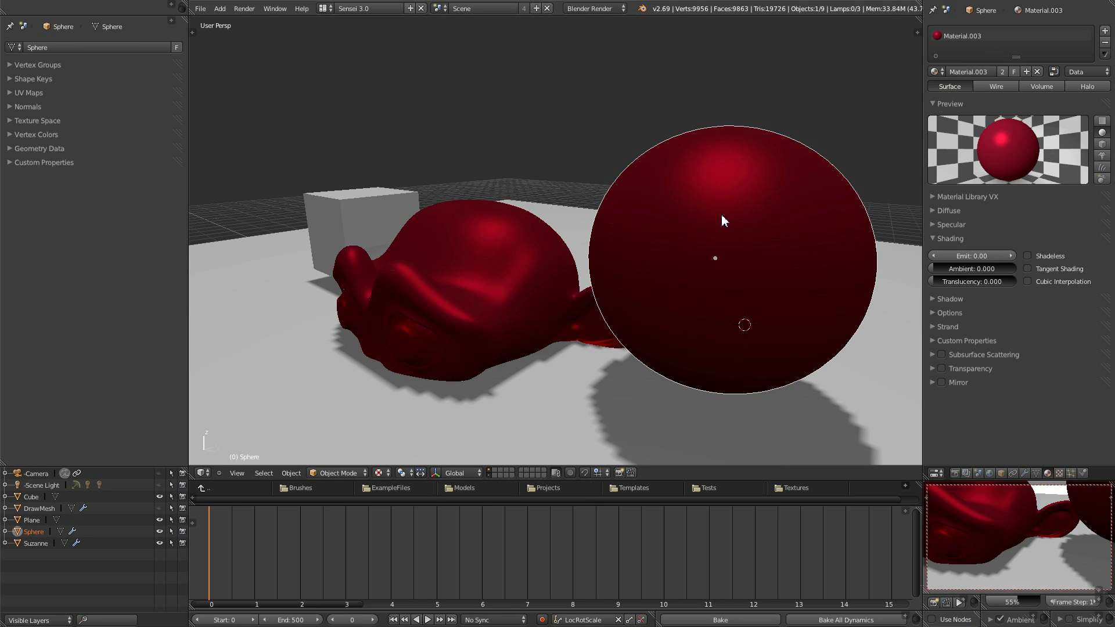
pyautogui.moveTo(774, 291); pyautogui.dragTo(743, 279, button='middle')
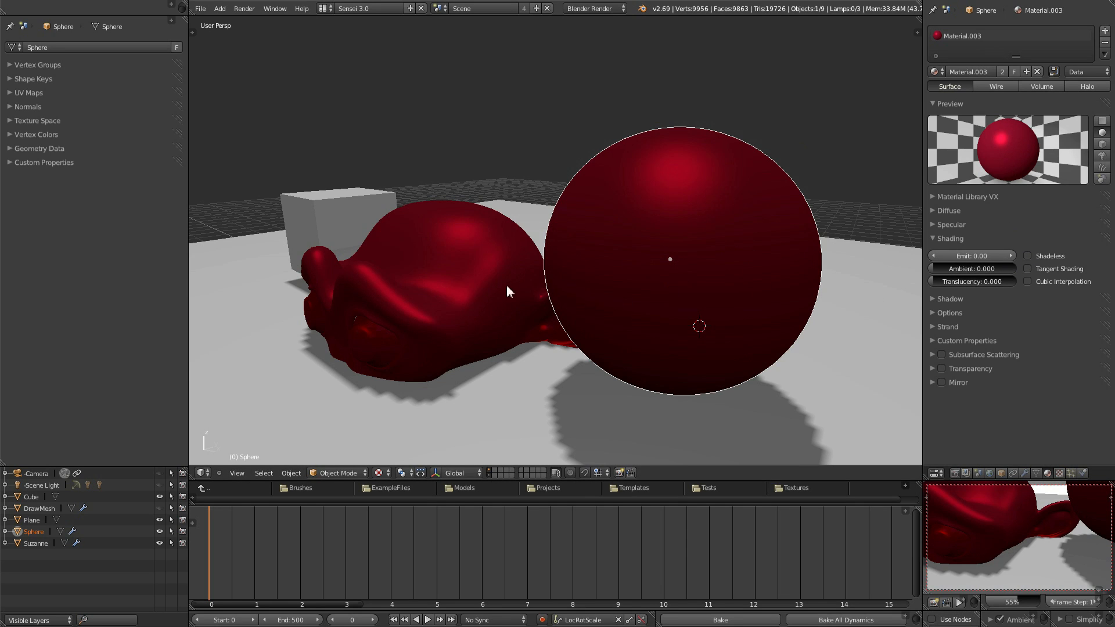
# - Try the Shadeless option on the shared red material, inspect both objects and switch it back off
pyautogui.click(1028, 255)
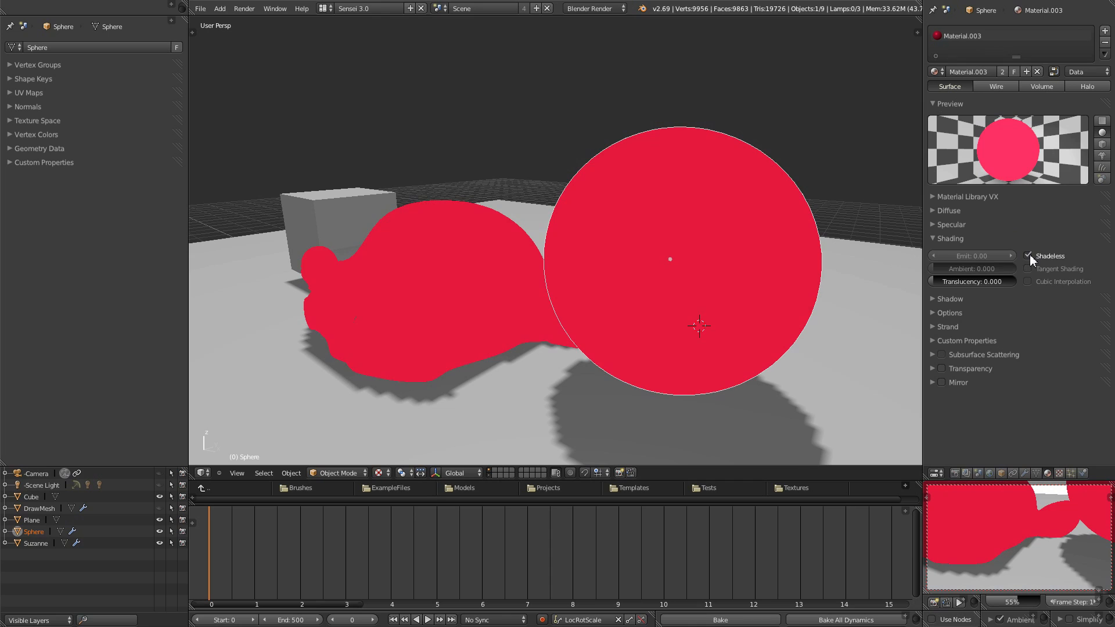
pyautogui.moveTo(633, 297); pyautogui.dragTo(528, 316, button='middle')
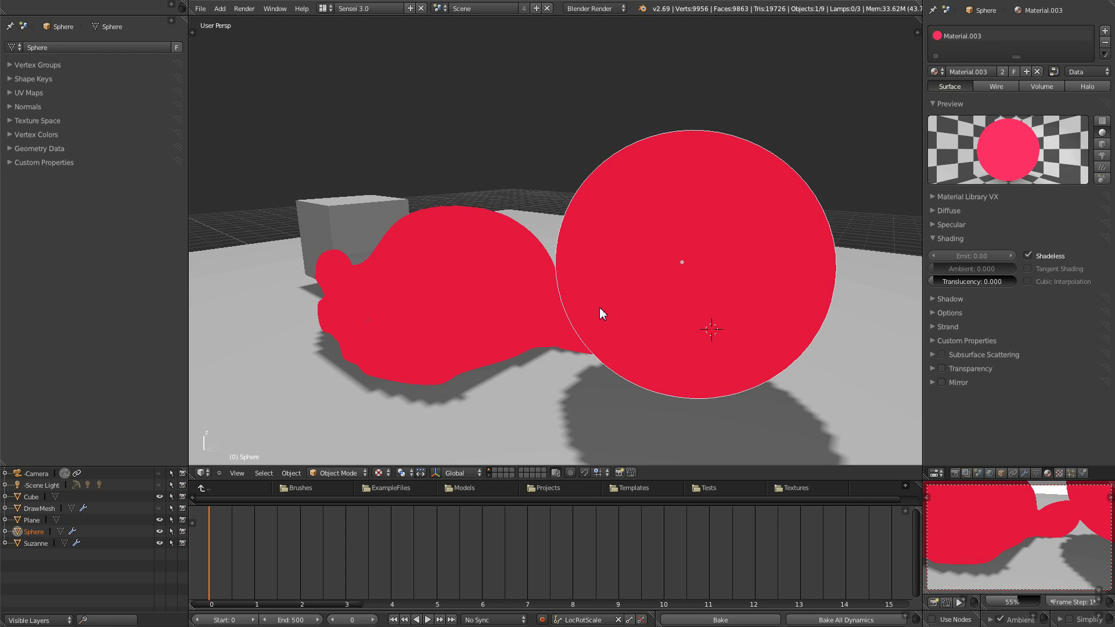
pyautogui.moveTo(664, 290)
pyautogui.mouseDown(button='middle')
pyautogui.moveTo(659, 298)
pyautogui.moveTo(674, 301)
pyautogui.mouseUp(button='middle')
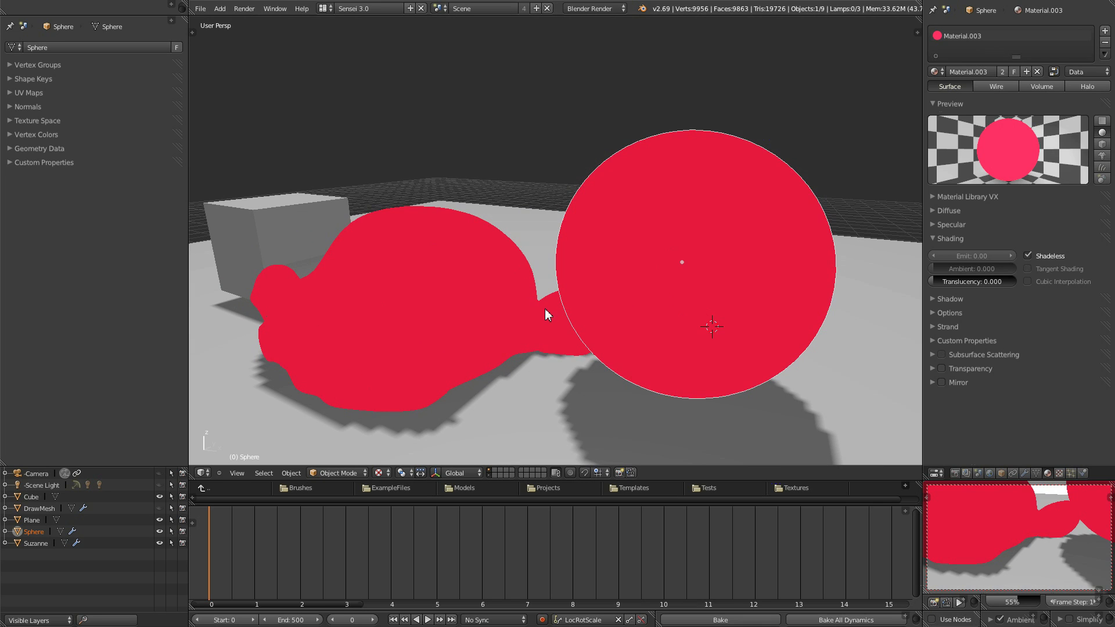
pyautogui.moveTo(589, 338)
pyautogui.mouseDown(button='middle')
pyautogui.moveTo(610, 331)
pyautogui.moveTo(592, 321)
pyautogui.moveTo(583, 331)
pyautogui.mouseUp(button='middle')
pyautogui.click(1033, 256)
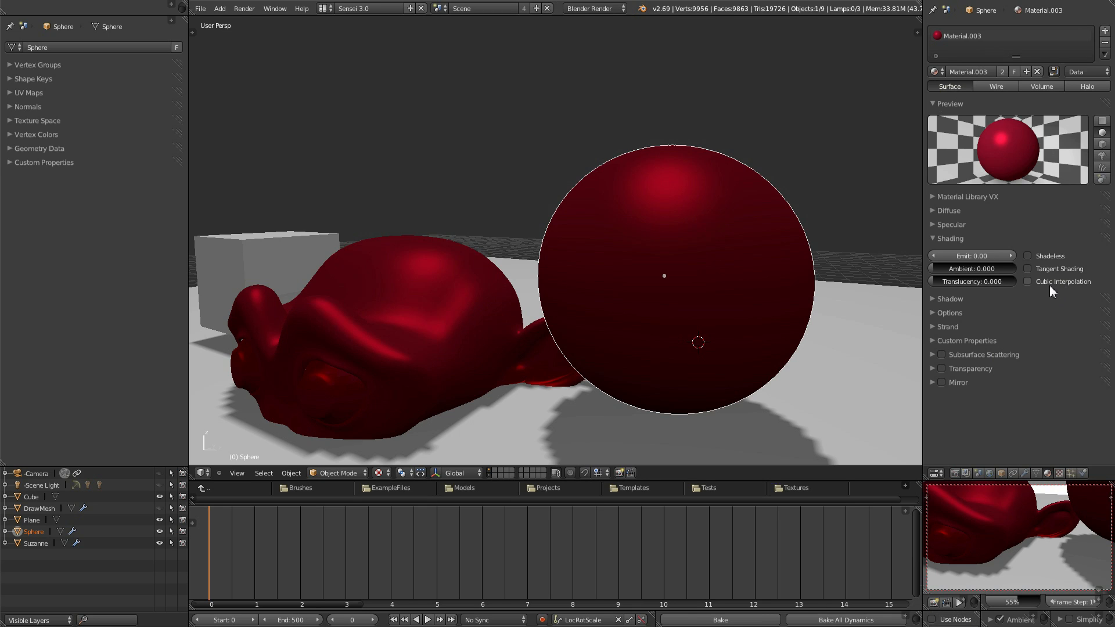
# - Collapse the material's Shading settings and expand its Shadow settings
pyautogui.click(933, 239)
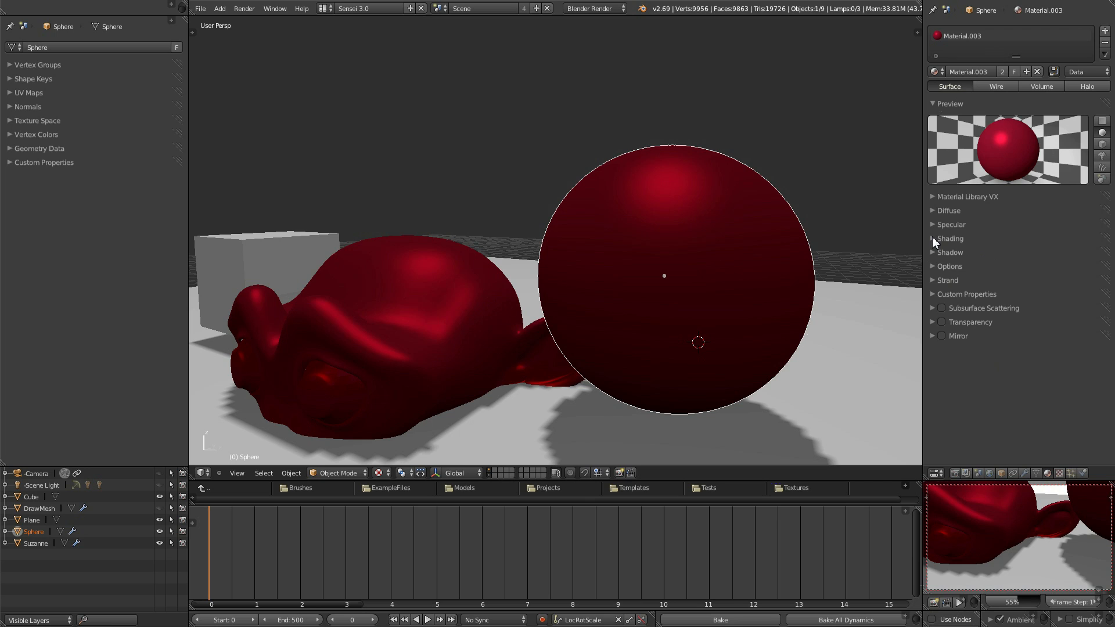
pyautogui.click(933, 253)
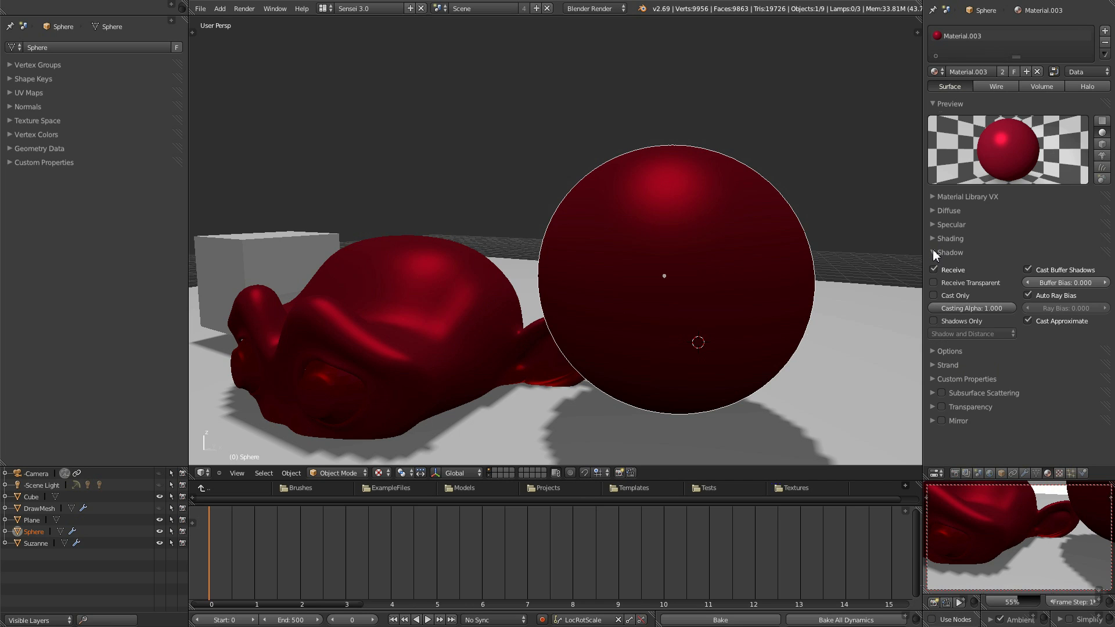
pyautogui.scroll(-1, 933, 254)
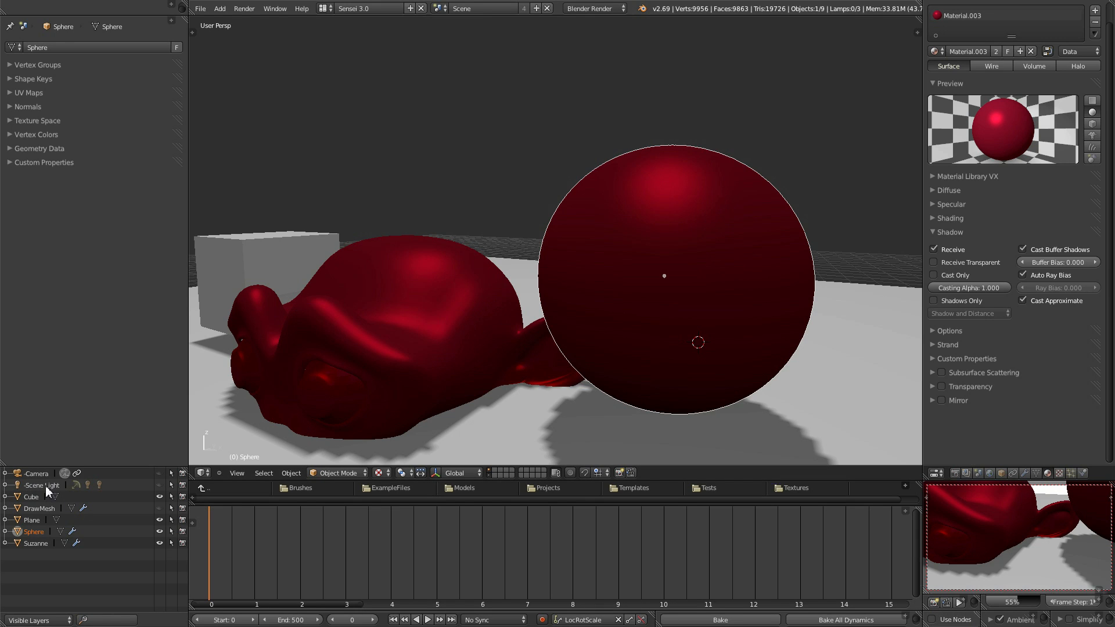
# - Expand the Scene Light group, disable and re-enable rendering of the Scene Shadows lamp, and collapse the group
pyautogui.click(5, 486)
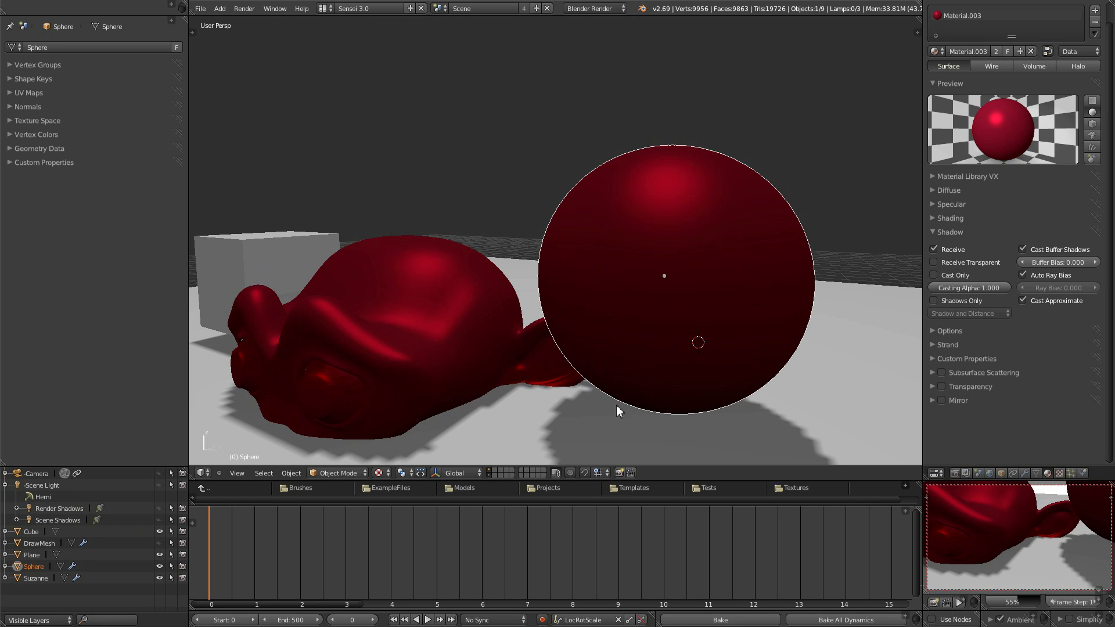
pyautogui.scroll(-2, 638, 403)
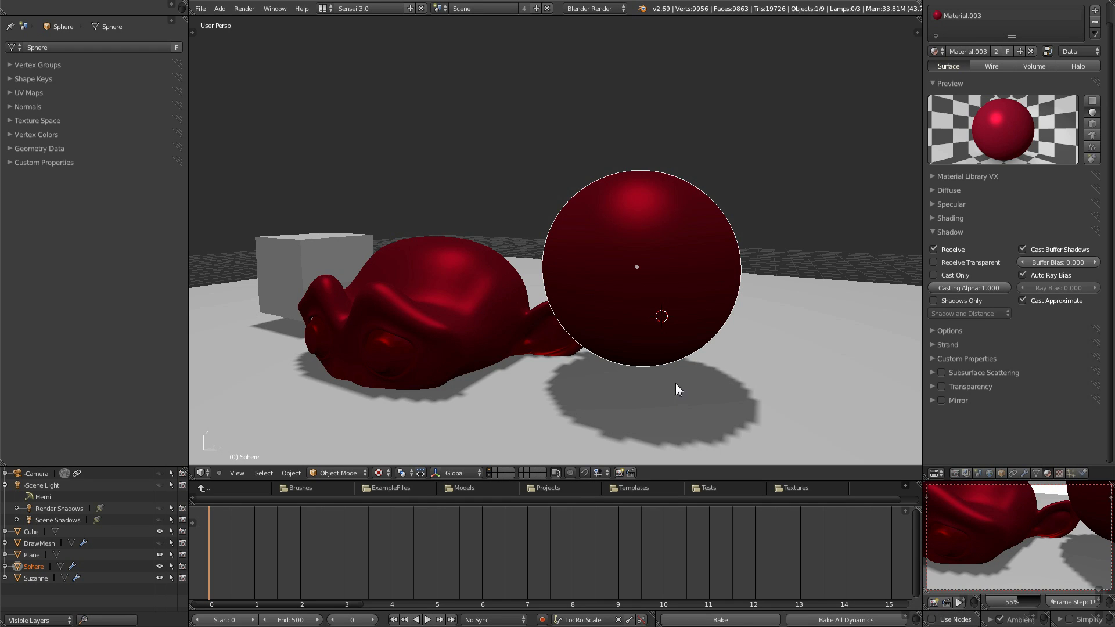
pyautogui.click(181, 521)
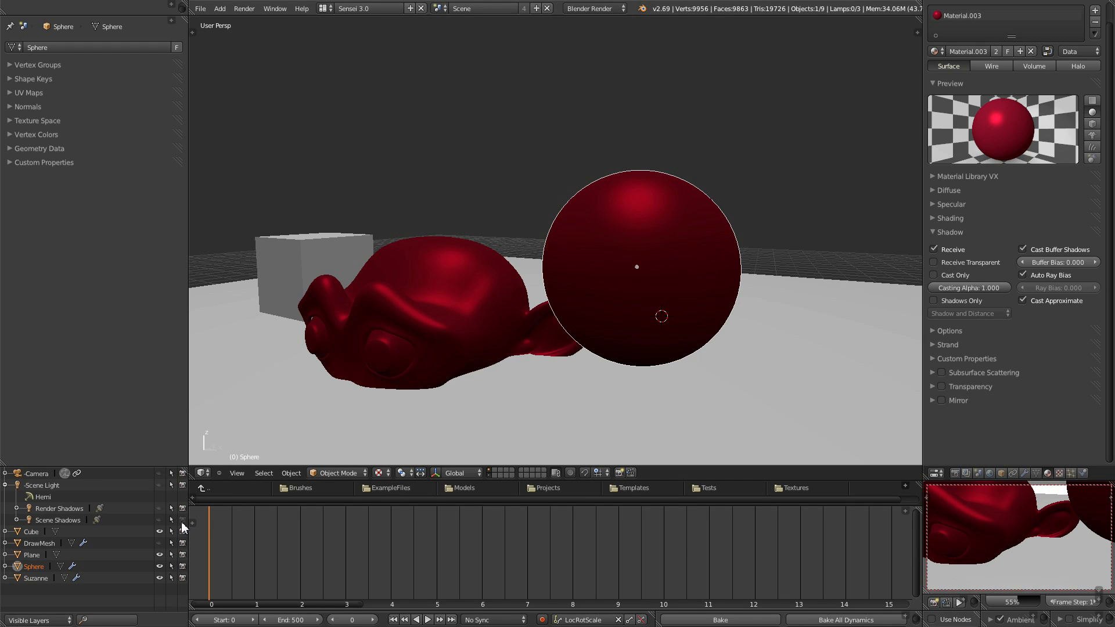
pyautogui.click(182, 521)
pyautogui.click(6, 485)
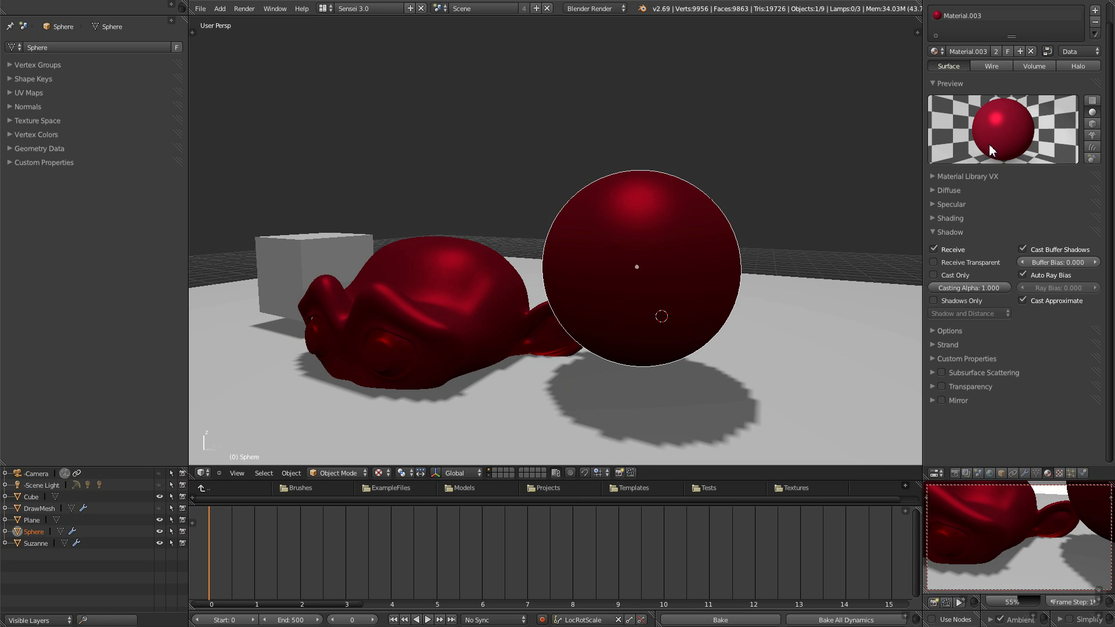
# - Move the red sphere above Suzanne's head so that it casts a shadow on it
pyautogui.moveTo(667, 309); pyautogui.dragTo(515, 320, button='middle')
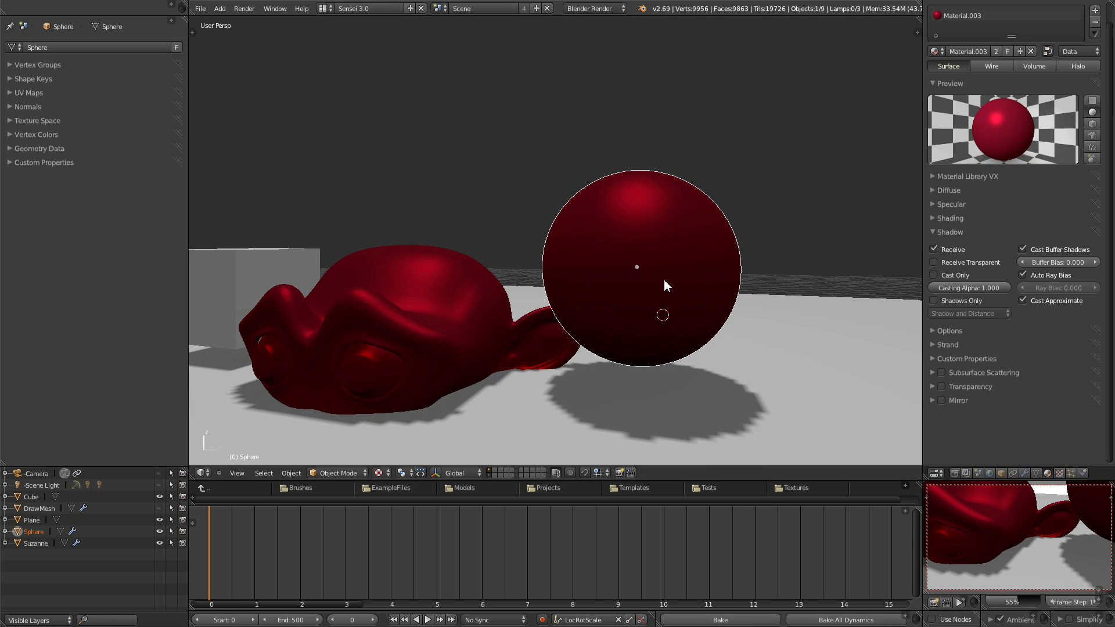
pyautogui.press('g')
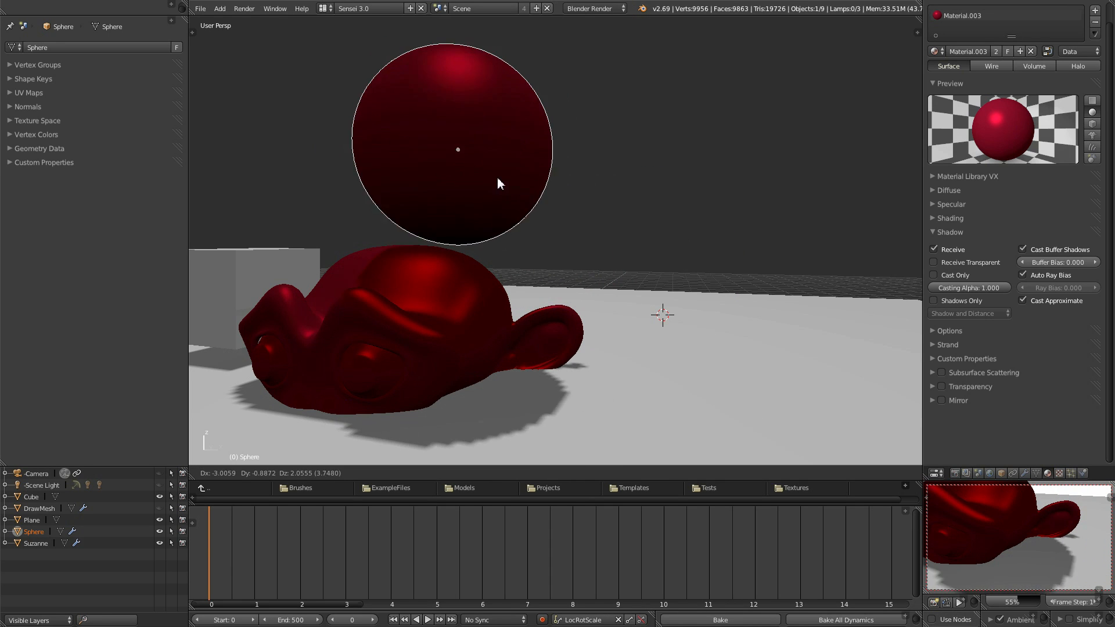
pyautogui.click(503, 177)
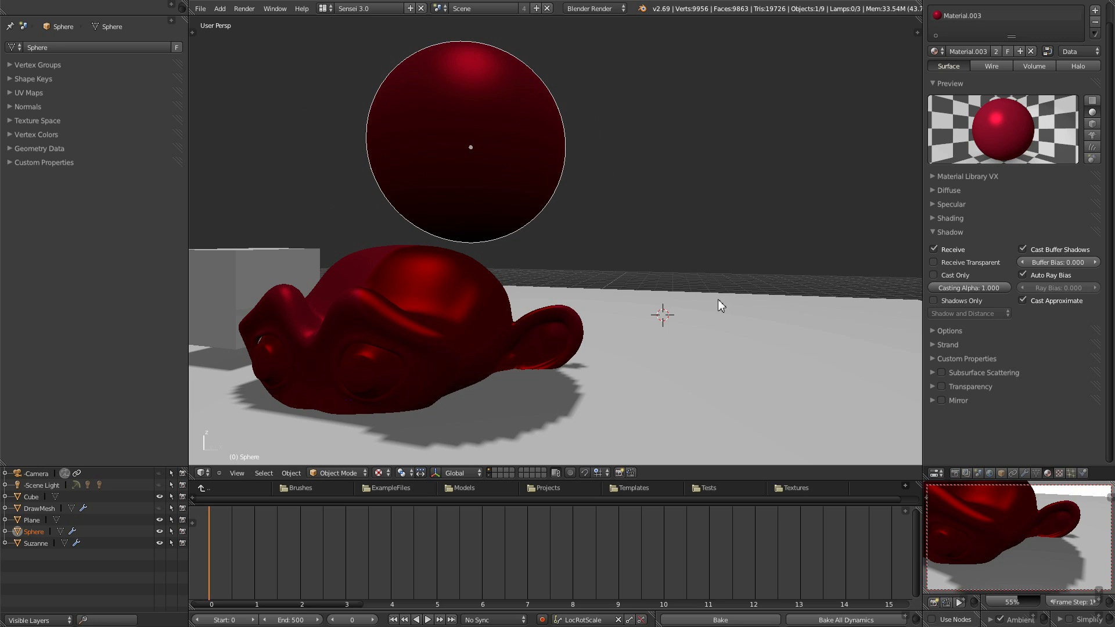
# - Turn off shadow Receive on the red material and shift the sphere sideways so it hovers beside Suzanne's head
pyautogui.click(934, 250)
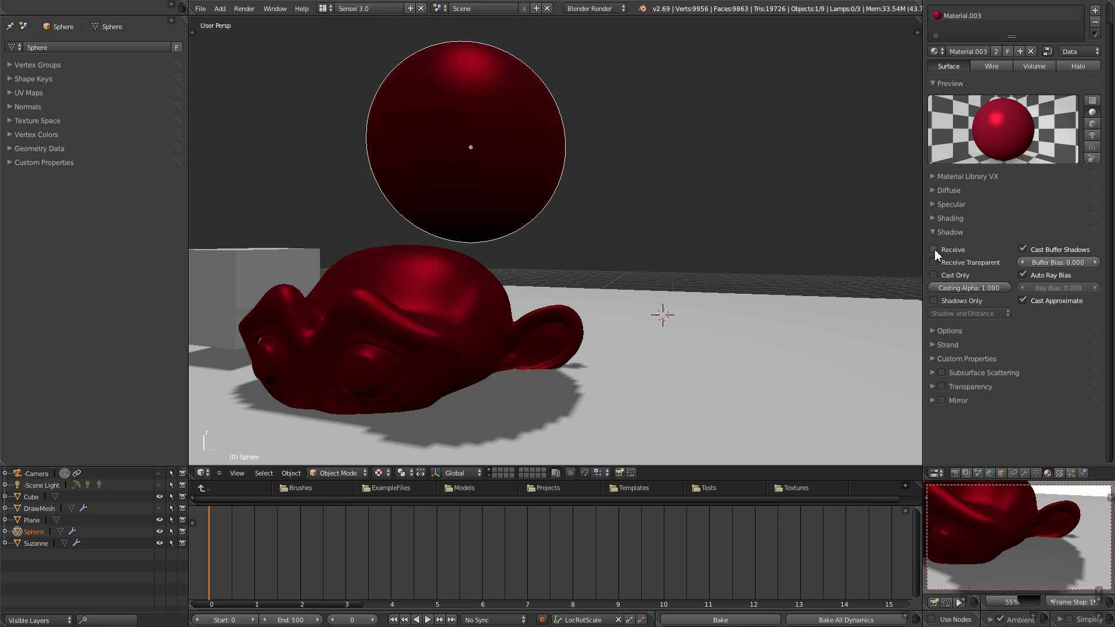
pyautogui.moveTo(371, 322); pyautogui.dragTo(380, 335, button='middle')
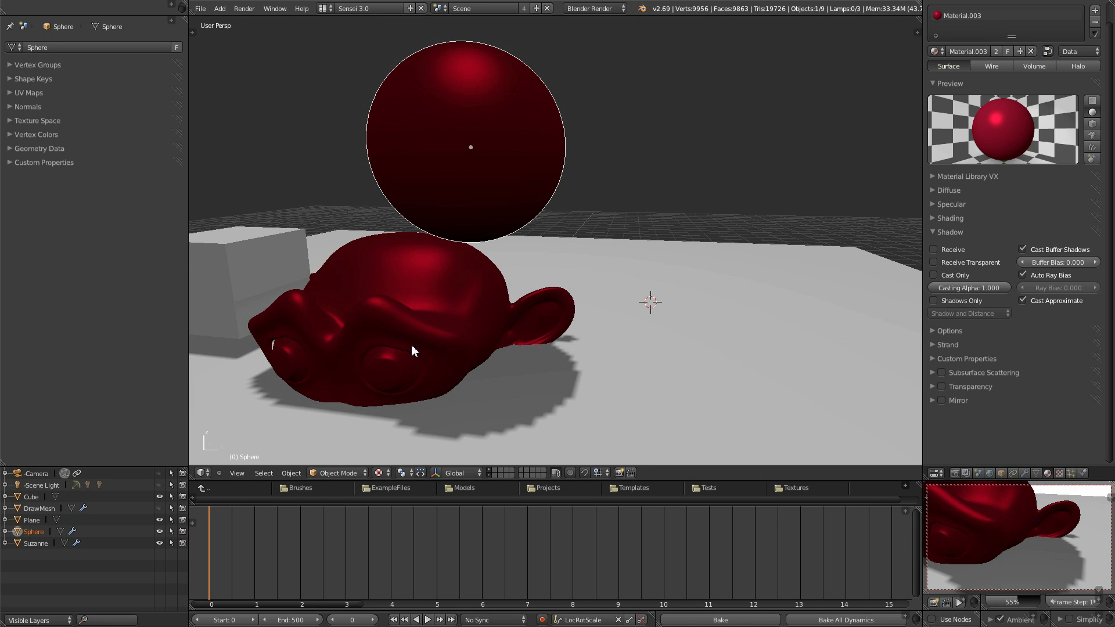
pyautogui.moveTo(486, 213); pyautogui.dragTo(428, 376, button='middle')
pyautogui.moveTo(604, 391); pyautogui.dragTo(568, 360, button='middle')
pyautogui.hotkey('ctrl', 'z')
pyautogui.moveTo(501, 195); pyautogui.dragTo(575, 221, button='right')
pyautogui.click(933, 249)
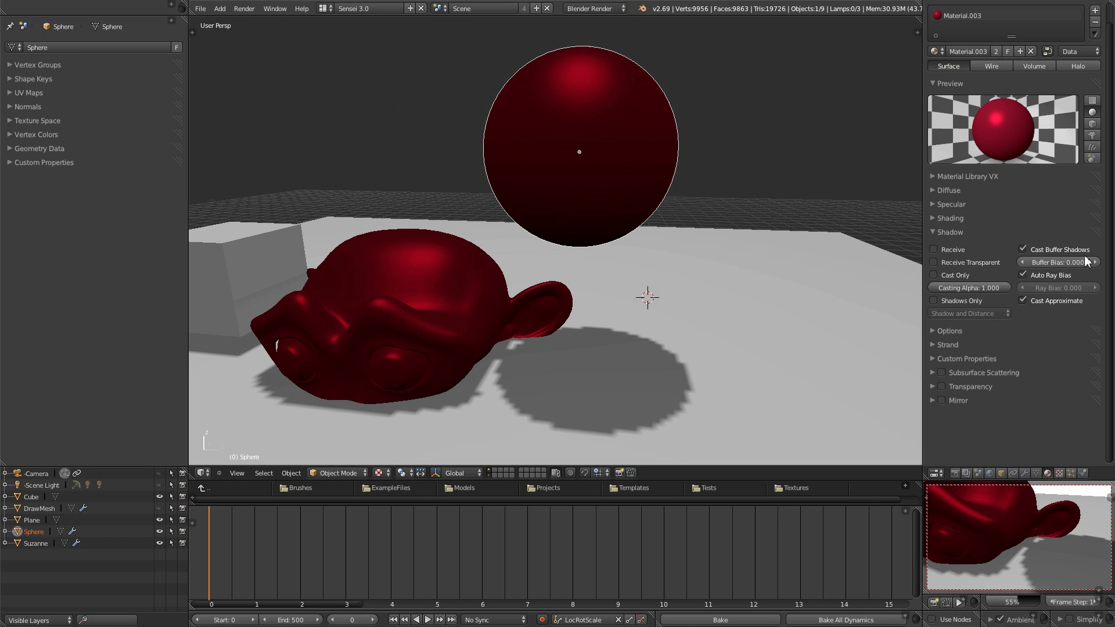
# - Turn on Cast Only for the red material and move the sphere down over the back of Suzanne's head
pyautogui.click(933, 275)
pyautogui.press('g')
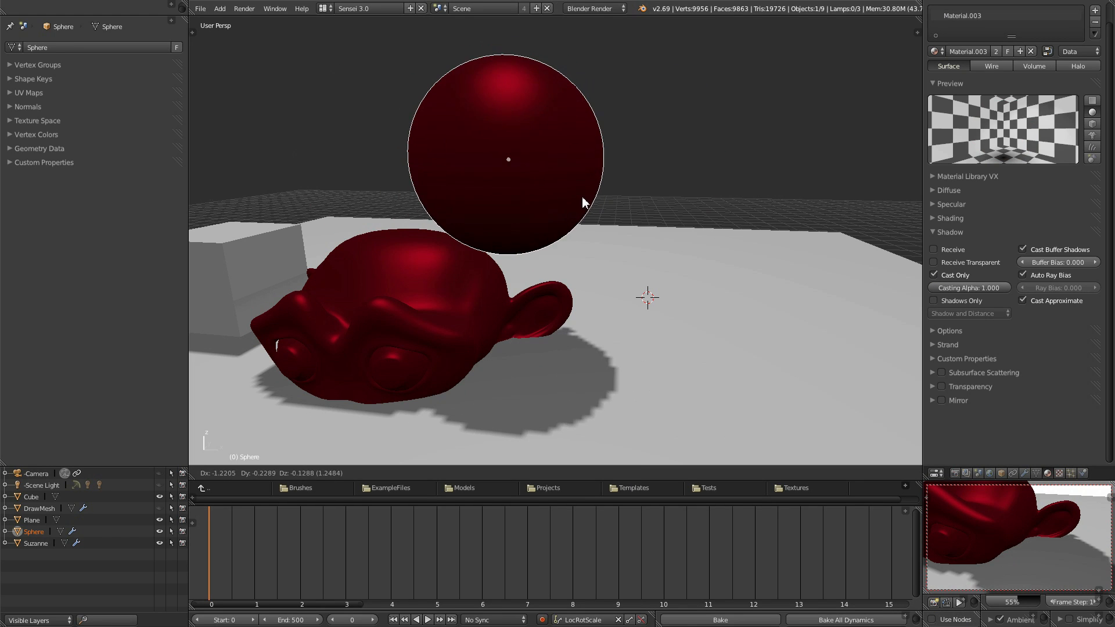
pyautogui.click(593, 252)
# - Frame Suzanne, the sphere and the cube in the small preview view and render an image
pyautogui.scroll(-1, 1027, 556)
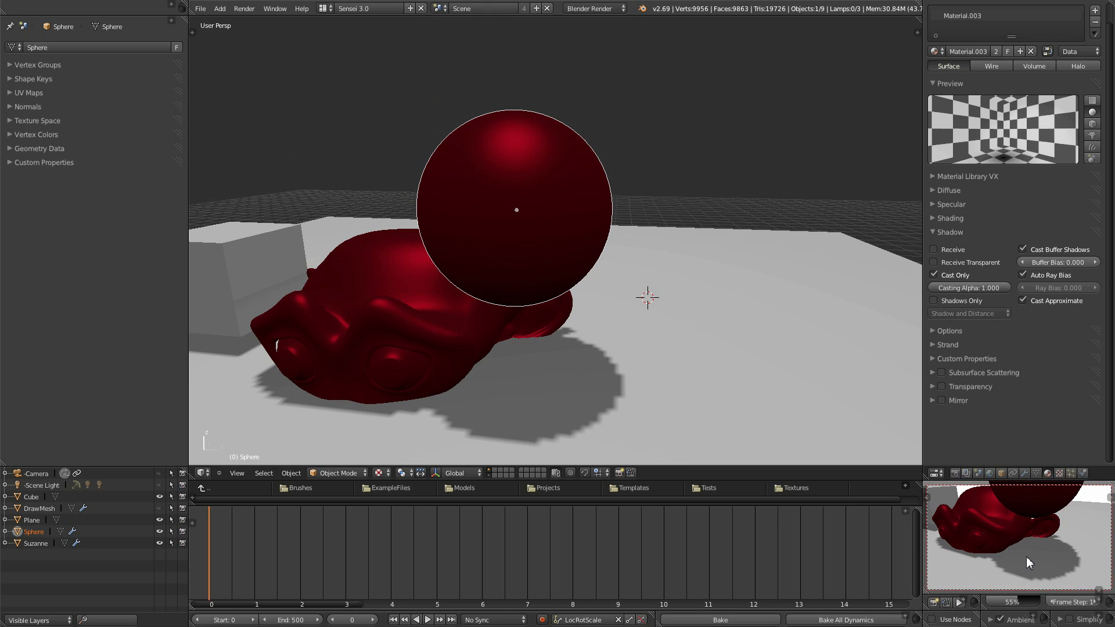
pyautogui.moveTo(1031, 540); pyautogui.dragTo(1036, 551, button='middle')
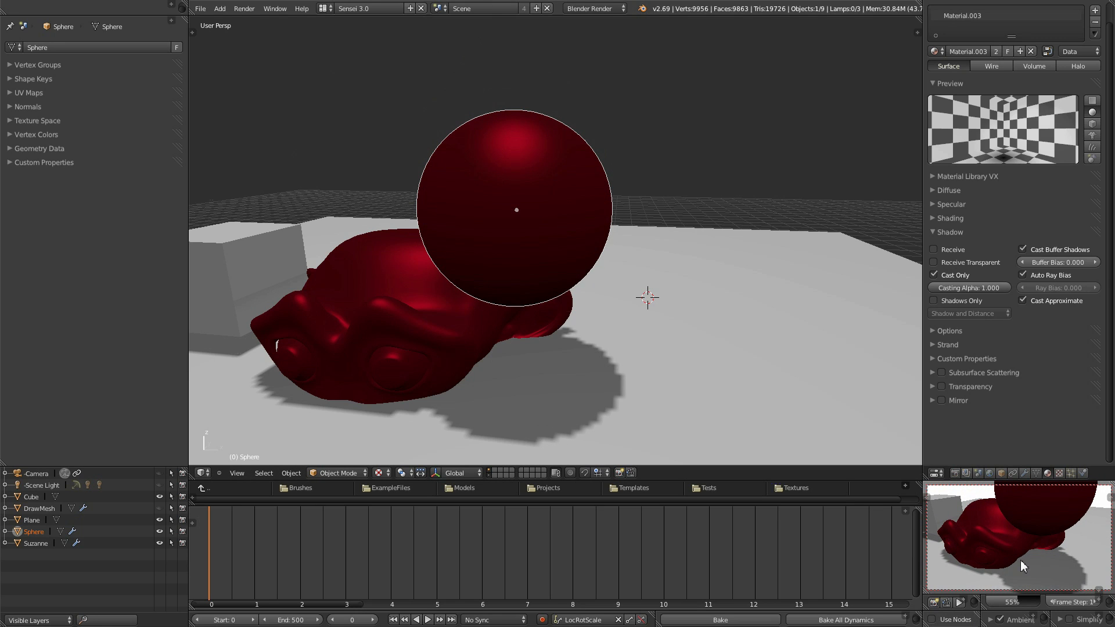
pyautogui.click(935, 603)
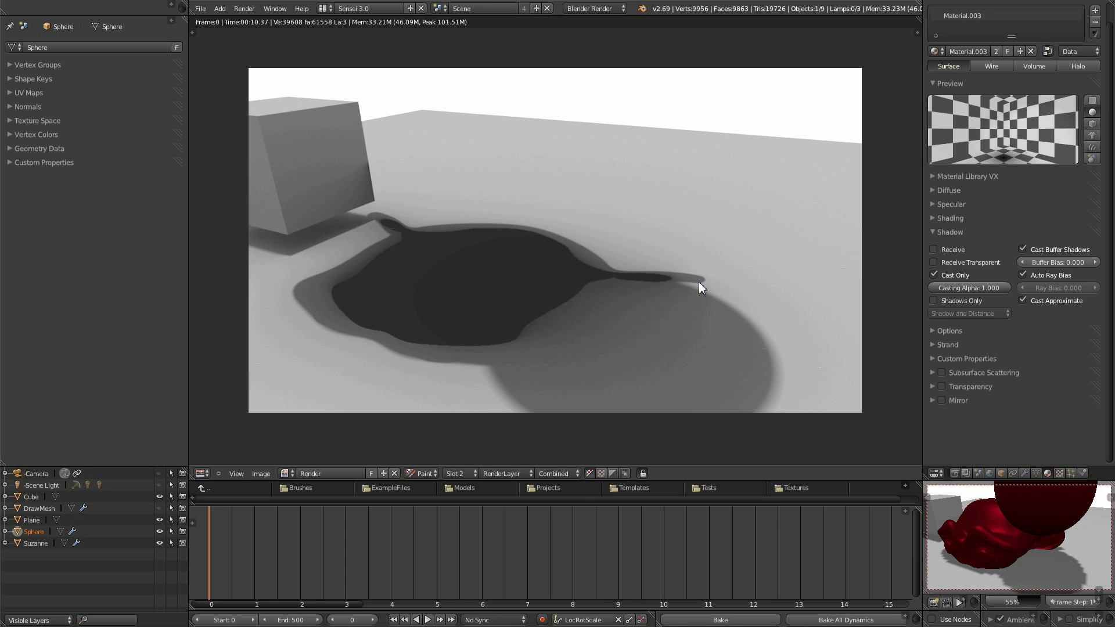
# - Turn shadow Receive back on and Cast Only off for the red material
pyautogui.press('Escape')
pyautogui.click(933, 249)
pyautogui.click(933, 275)
# - Lower the red material's shadow Casting Alpha to 0.105 and render a test image
pyautogui.moveTo(1000, 288)
pyautogui.mouseDown()
pyautogui.moveTo(929, 284)
pyautogui.moveTo(941, 289)
pyautogui.mouseUp()
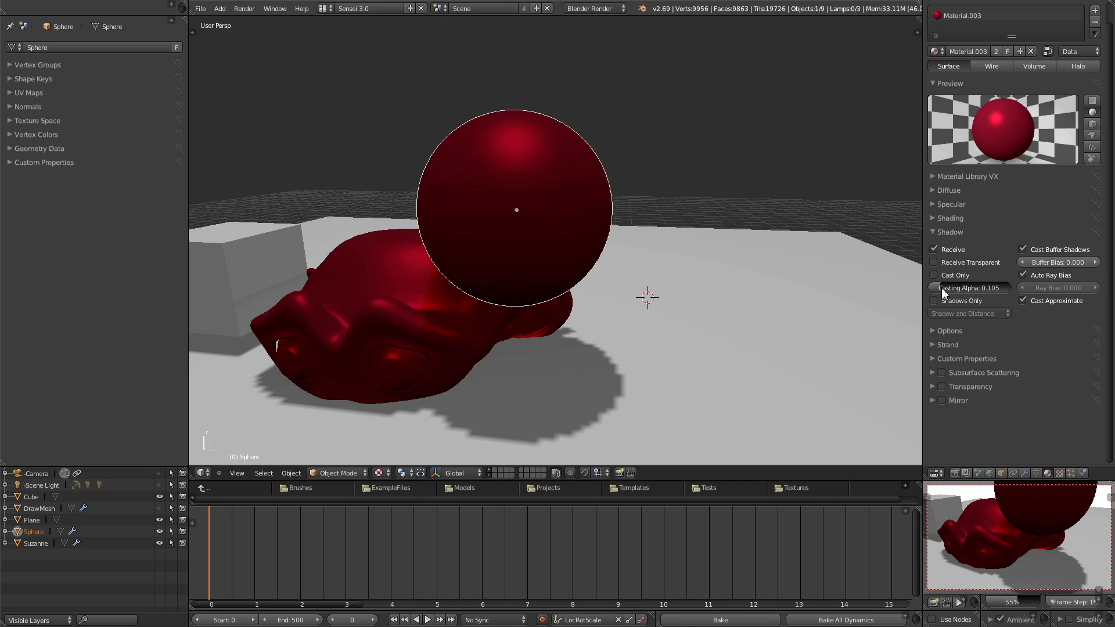
pyautogui.click(935, 602)
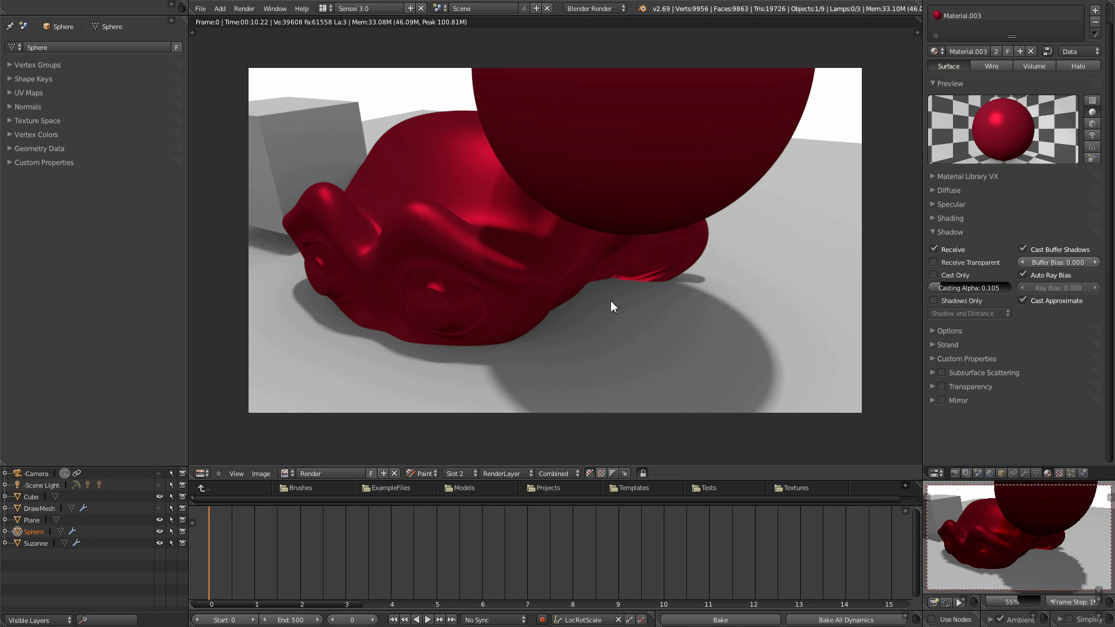
pyautogui.press('Escape')
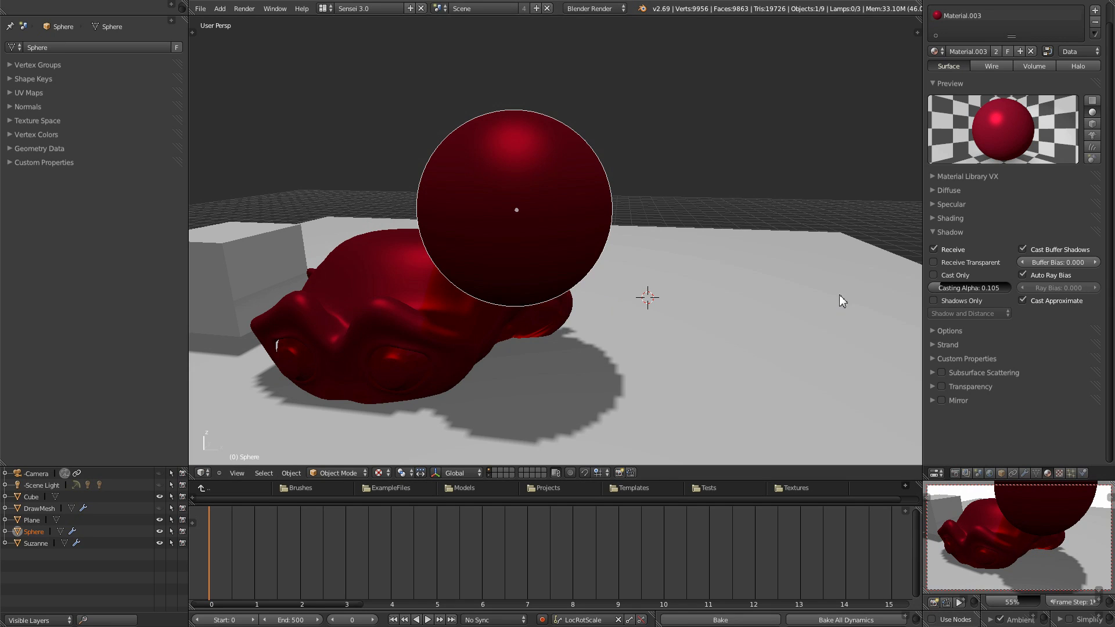
# - Review the material's Options, Strand, Custom Properties and Subsurface Scattering settings
pyautogui.click(934, 232)
pyautogui.click(936, 246)
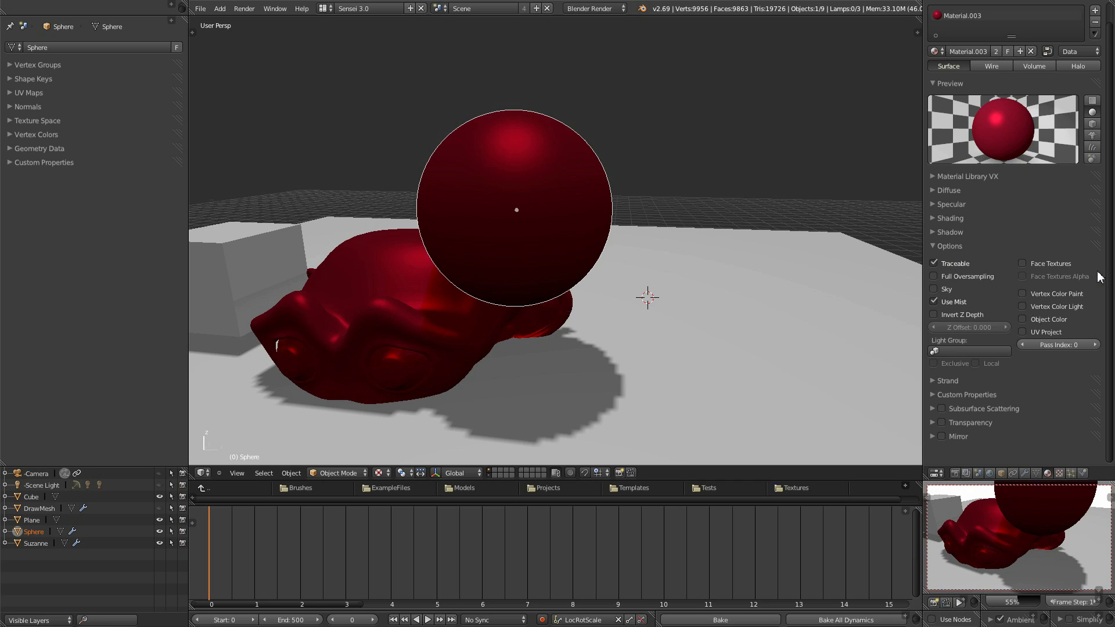
pyautogui.click(937, 246)
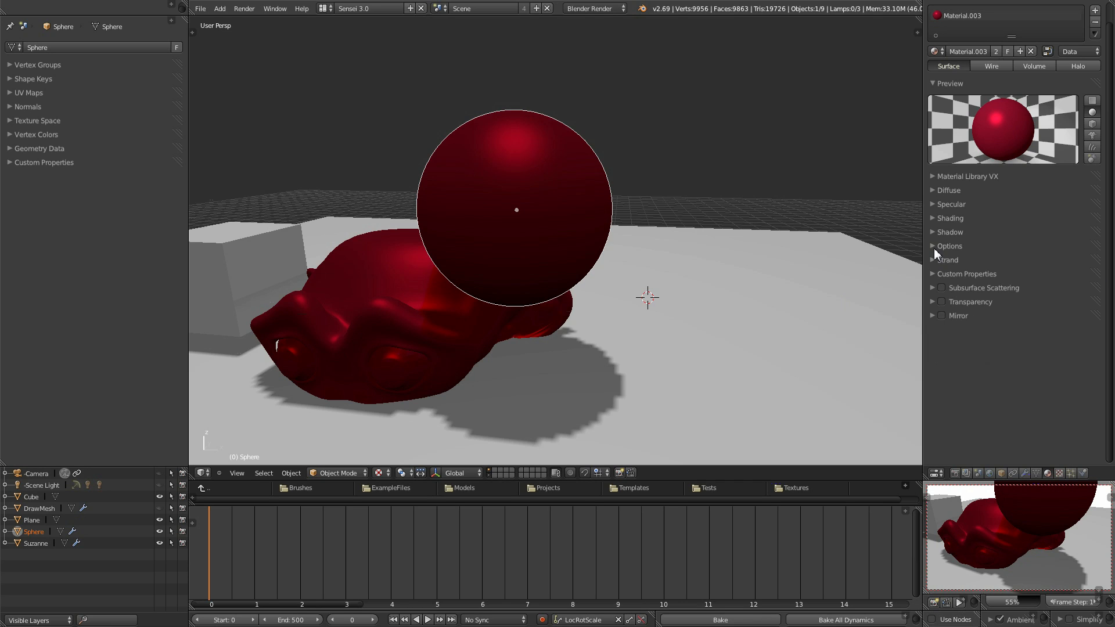
pyautogui.click(935, 260)
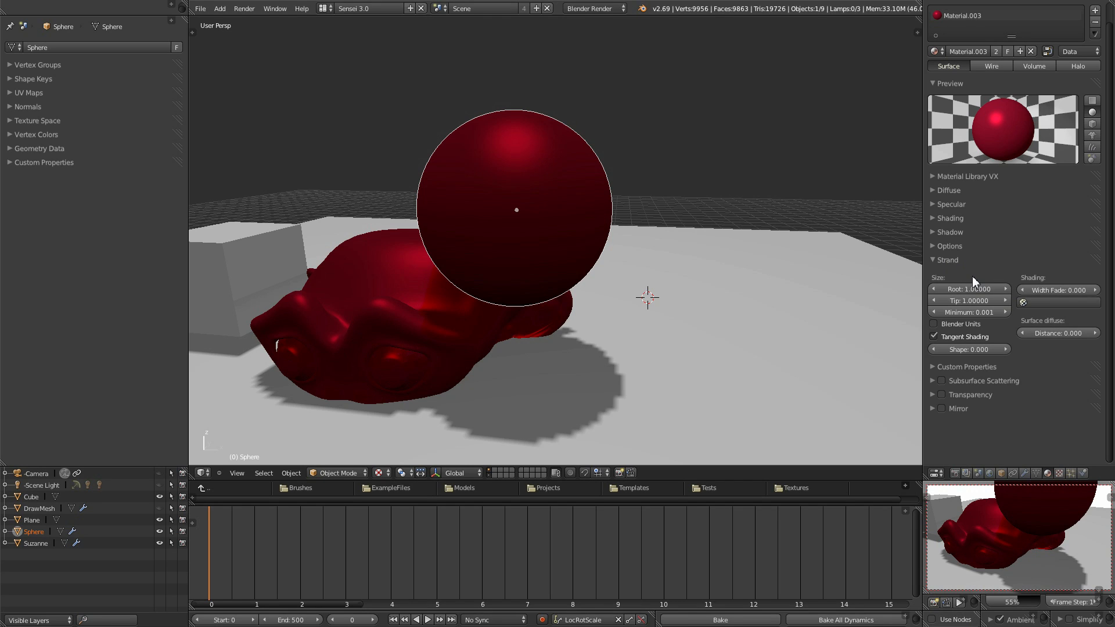
pyautogui.click(933, 260)
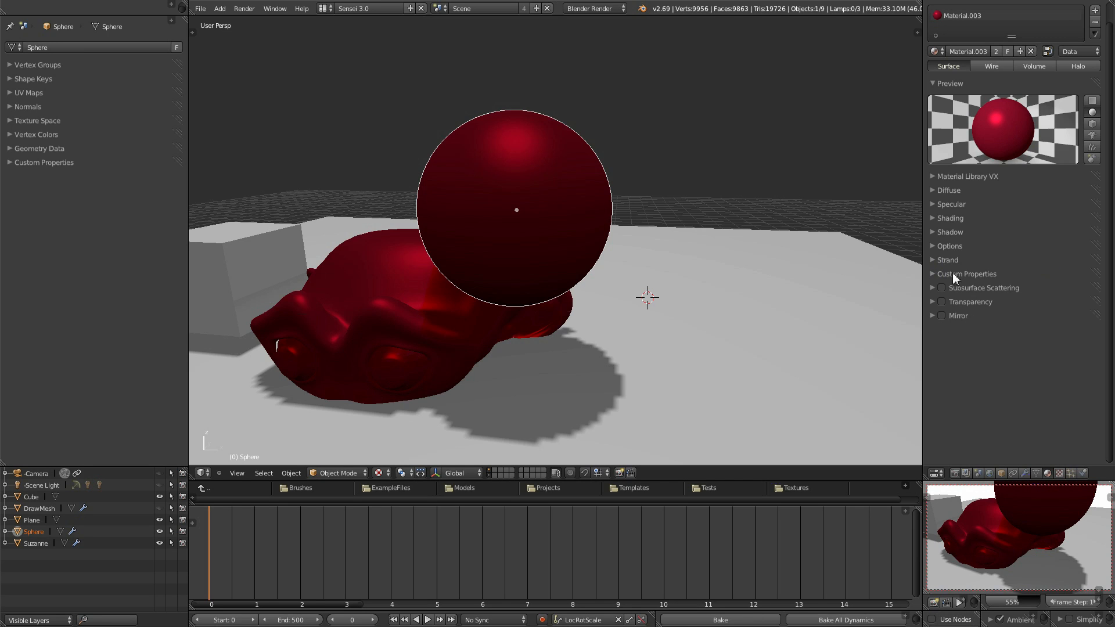
pyautogui.click(934, 274)
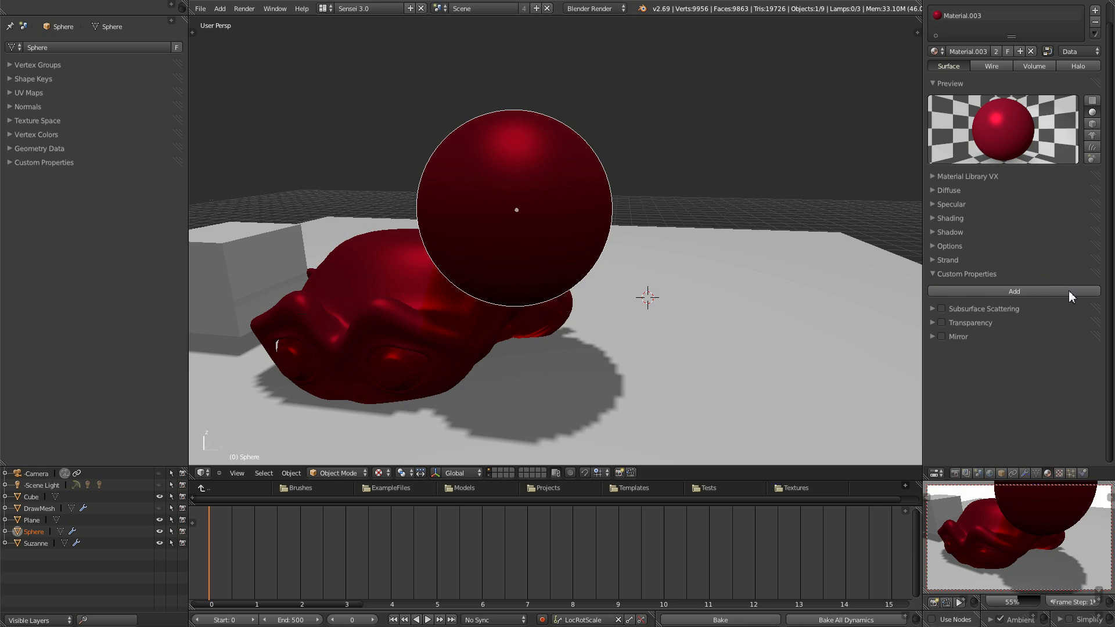
pyautogui.click(933, 274)
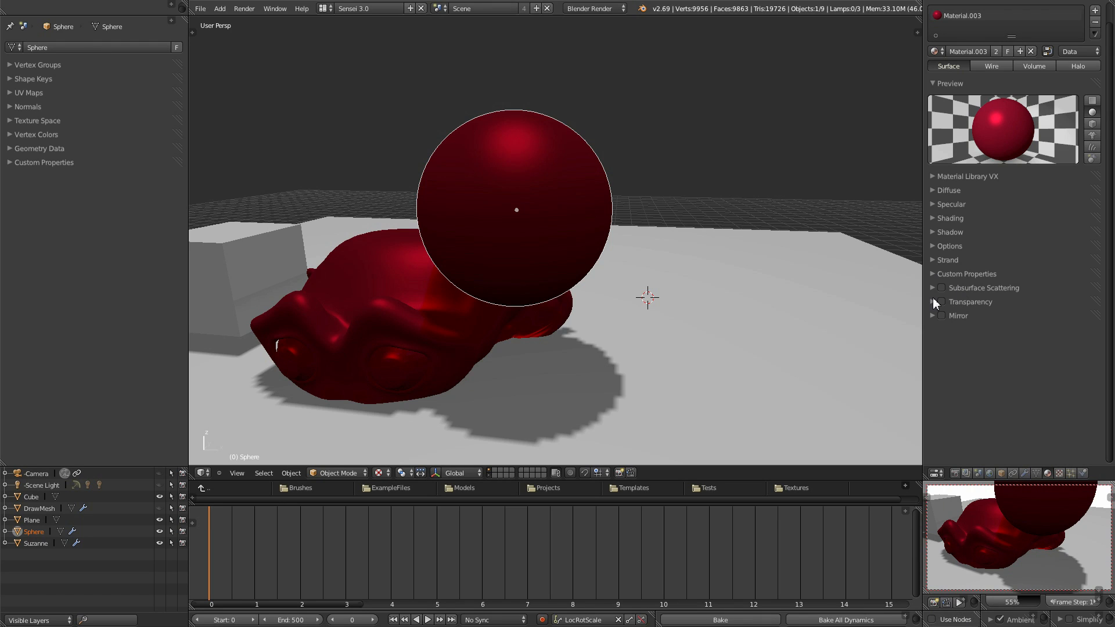
pyautogui.click(931, 288)
pyautogui.click(931, 288)
# - Change the material's diffuse color to a light peach skin tone, about R 0.800, G 0.398, B 0.285
pyautogui.click(947, 190)
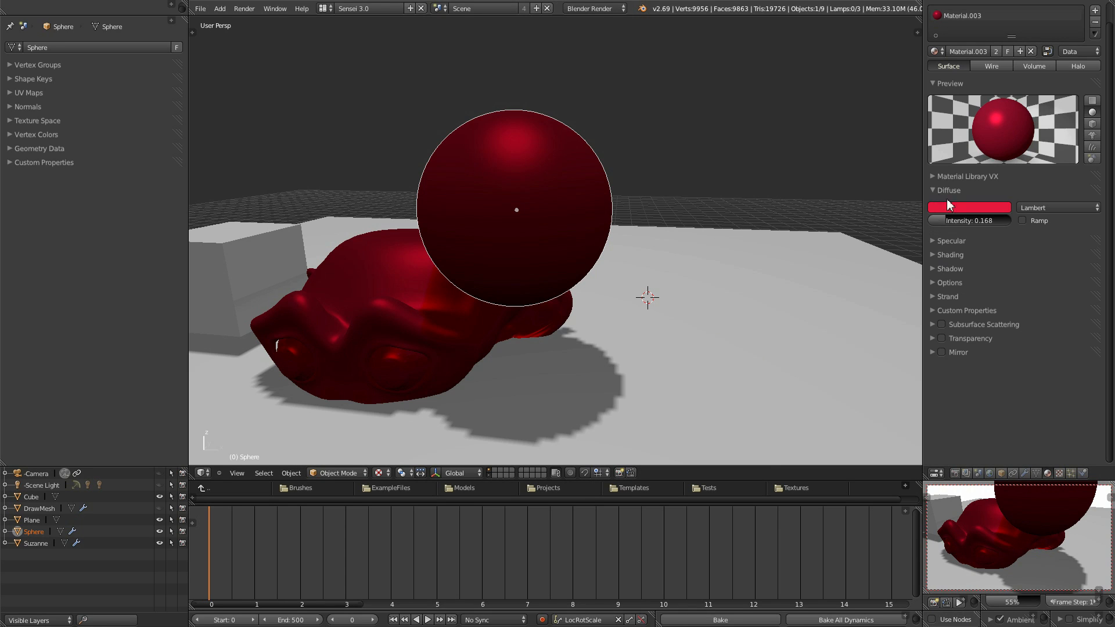
pyautogui.click(969, 207)
pyautogui.click(946, 128)
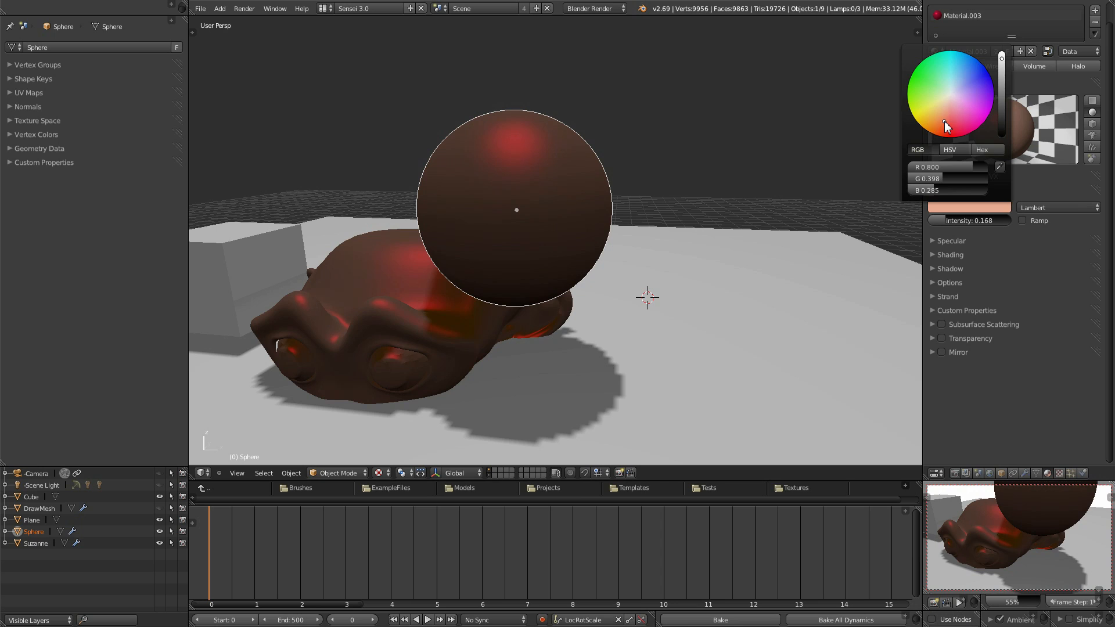
# - Change the material's specular color to near white and set the specular hardness to 39
pyautogui.click(931, 241)
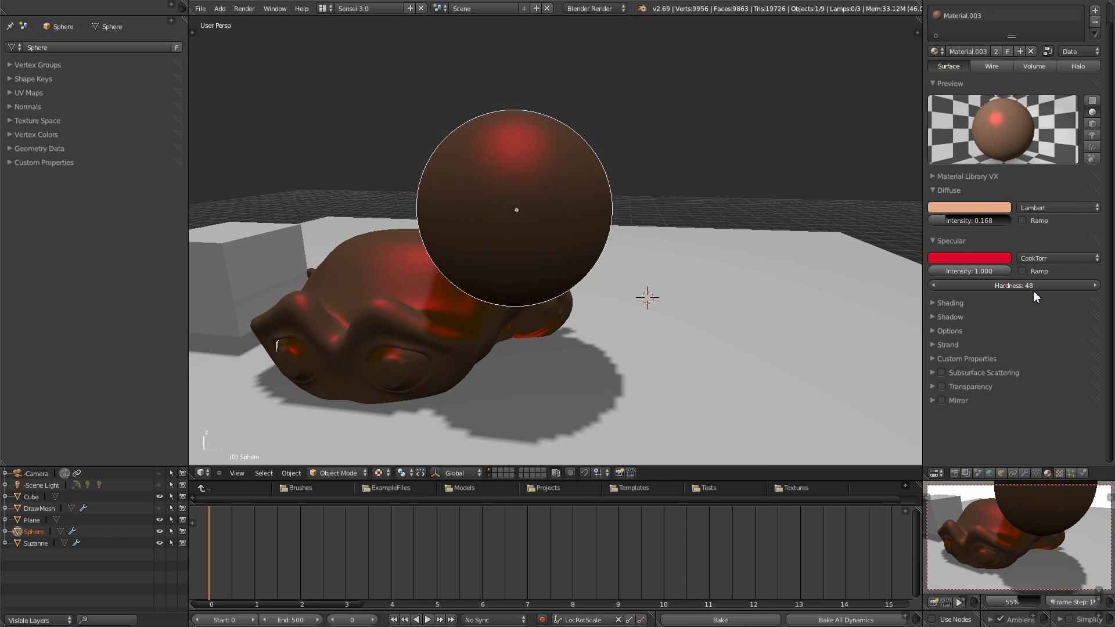
pyautogui.click(981, 258)
pyautogui.click(952, 146)
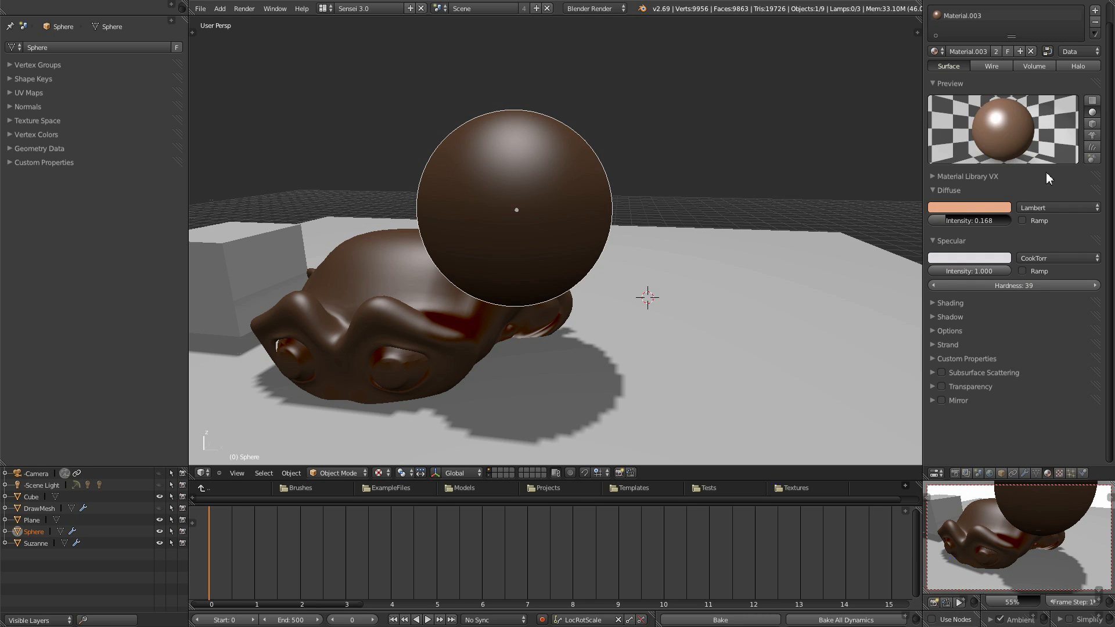
# - Raise the diffuse intensity to 0.798 and collapse the Diffuse and Specular settings
pyautogui.click(965, 223)
pyautogui.moveTo(965, 224); pyautogui.dragTo(993, 226)
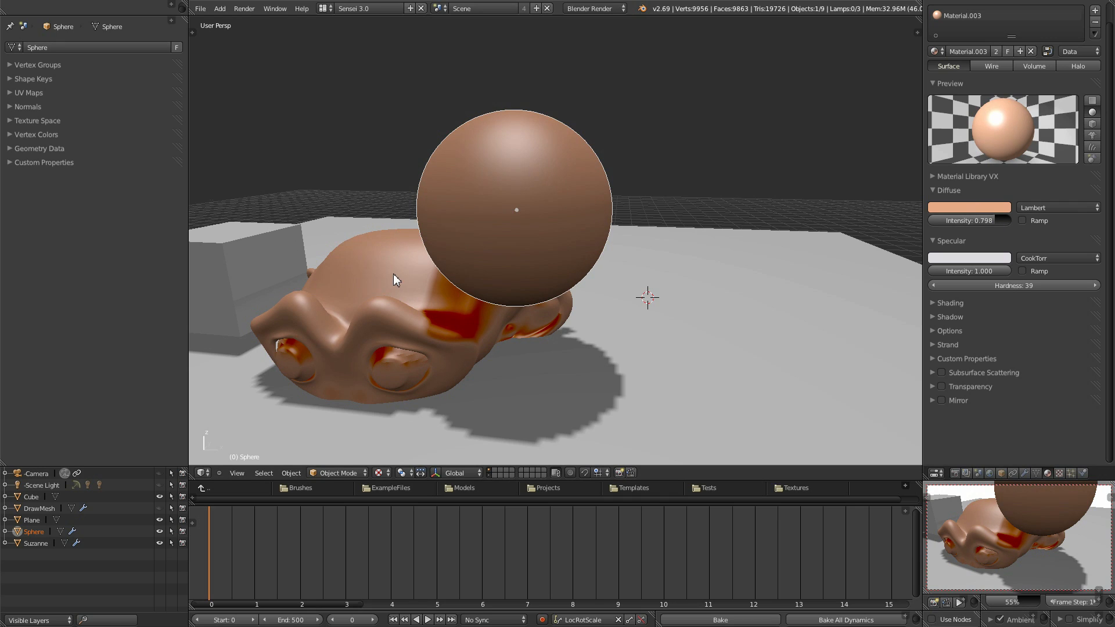
pyautogui.click(934, 194)
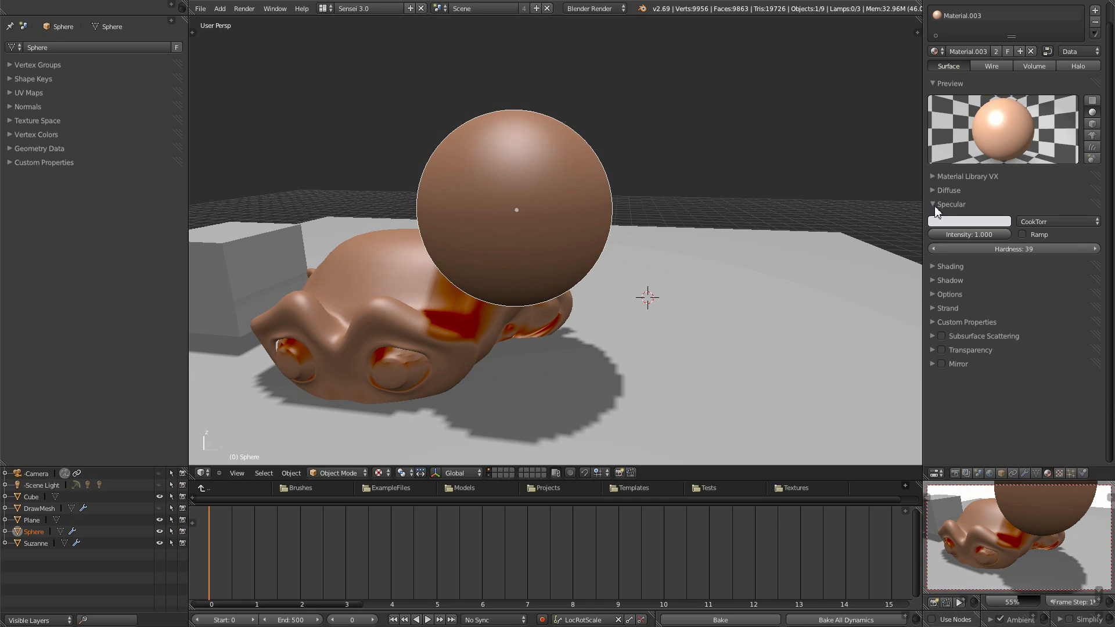
pyautogui.click(935, 206)
# - Enable Subsurface Scattering on the material and apply the Apple preset
pyautogui.click(942, 288)
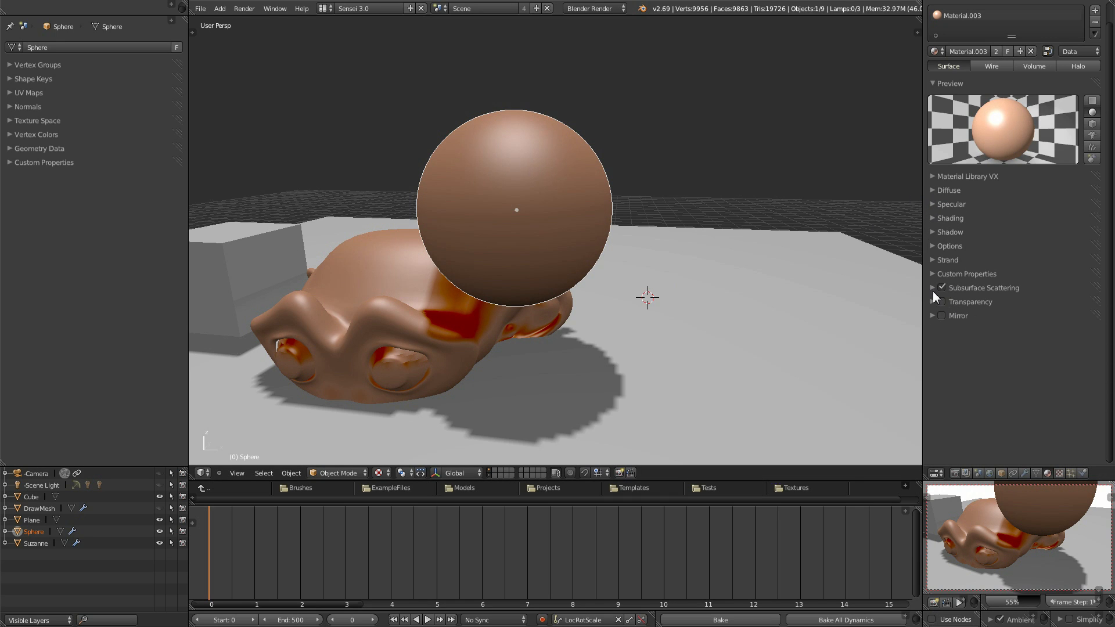
pyautogui.click(931, 289)
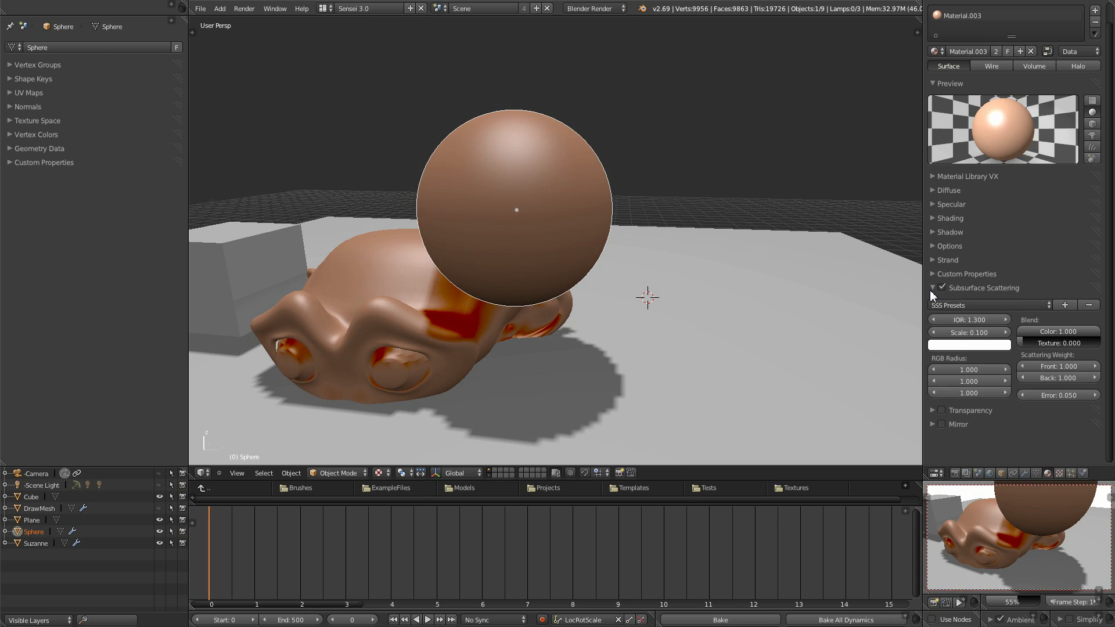
pyautogui.click(1030, 303)
pyautogui.click(970, 304)
pyautogui.click(1004, 306)
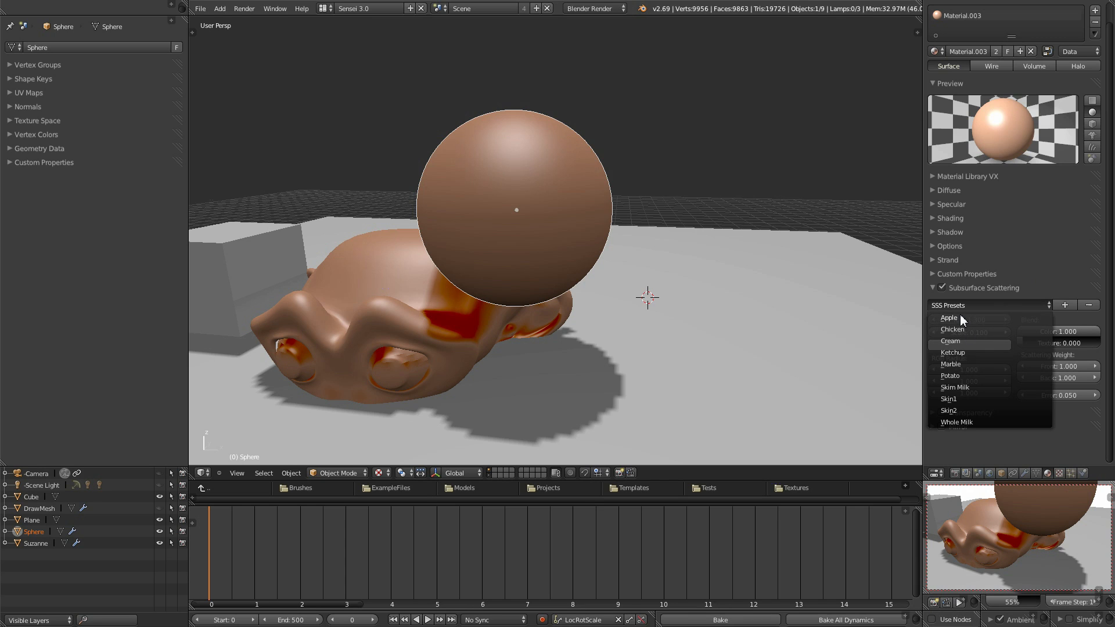
pyautogui.click(960, 317)
# - Try the Potato subsurface scattering preset and settle on Skim Milk
pyautogui.click(1017, 303)
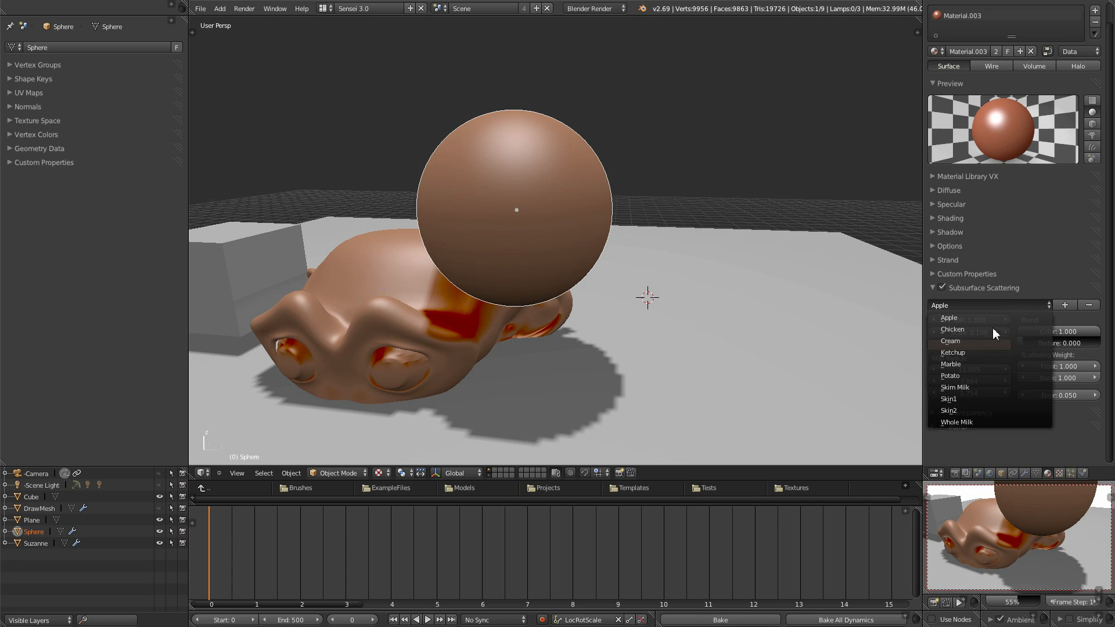
pyautogui.click(970, 377)
pyautogui.click(991, 306)
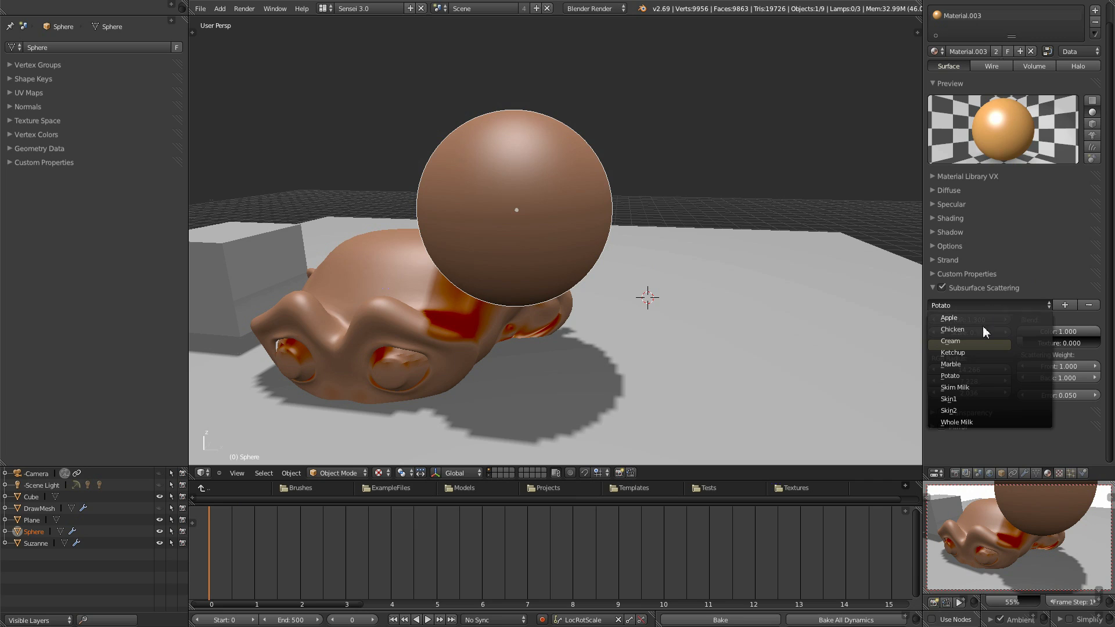
pyautogui.click(968, 388)
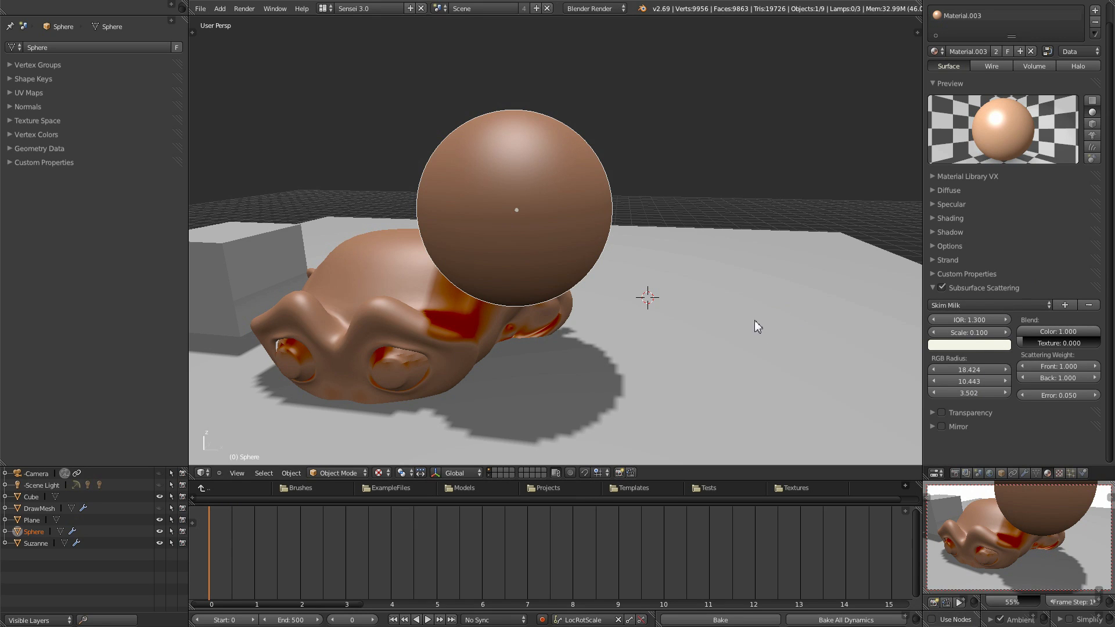
# - Frame Suzanne's face more frontally in the small preview view and render the Skim Milk scattering
pyautogui.moveTo(1025, 533); pyautogui.dragTo(1050, 525, button='middle')
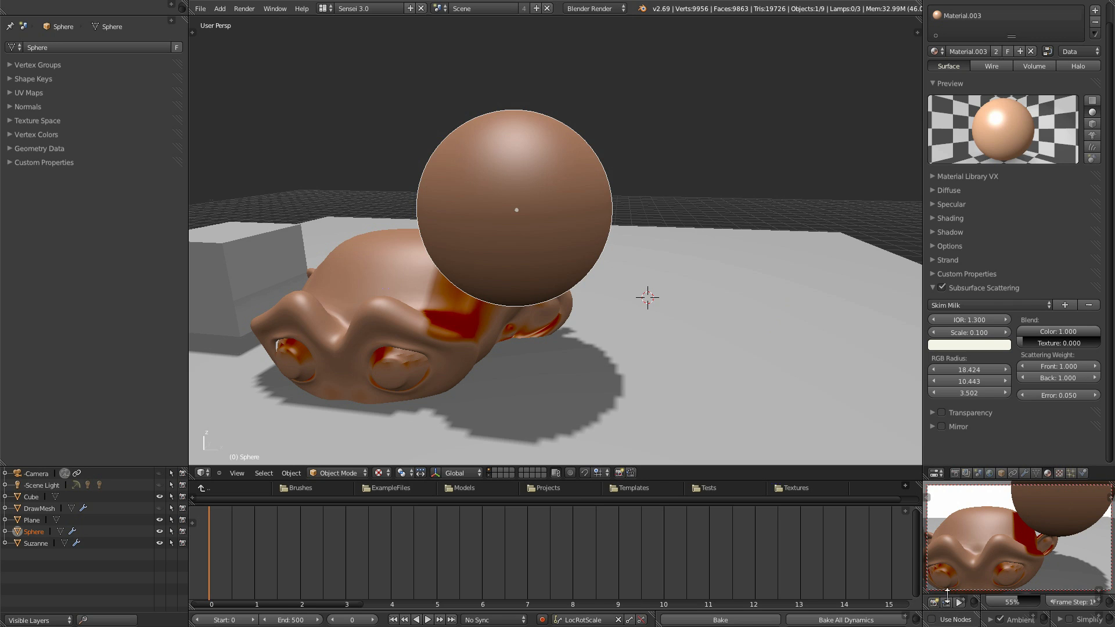
pyautogui.click(935, 604)
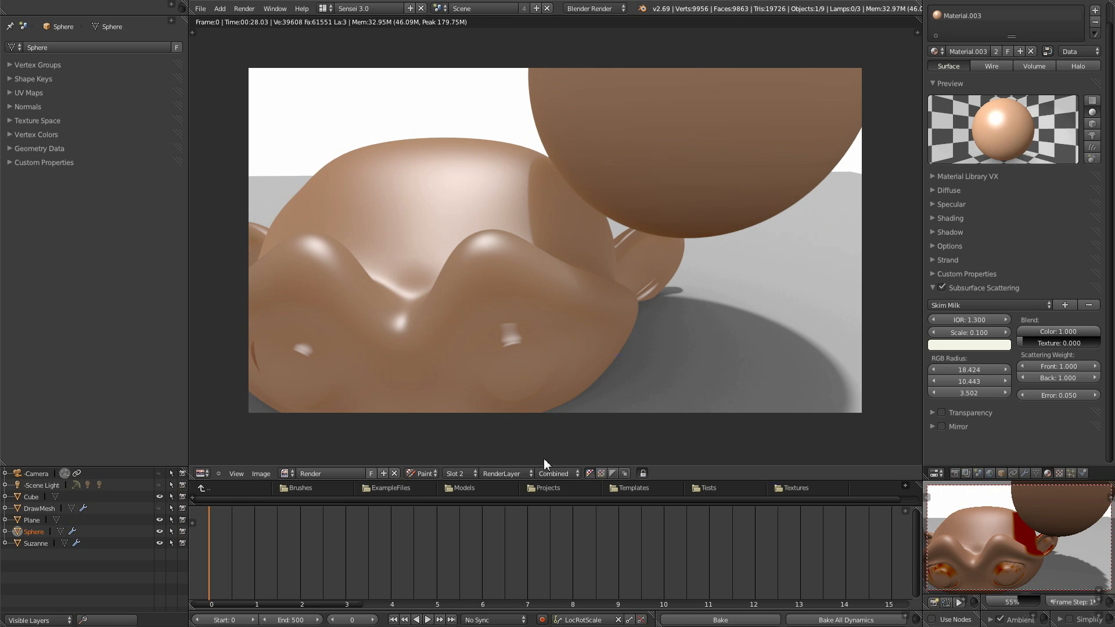
# - Switch to render Slot 1 and render the scene with the Skin2 subsurface scattering preset
pyautogui.click(463, 473)
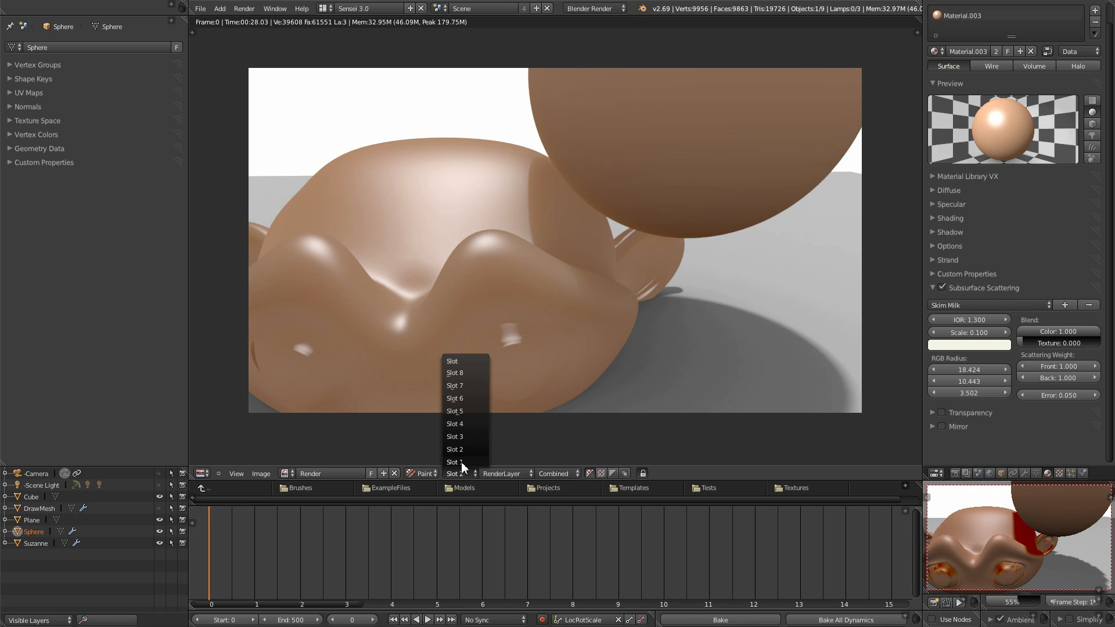
pyautogui.click(455, 462)
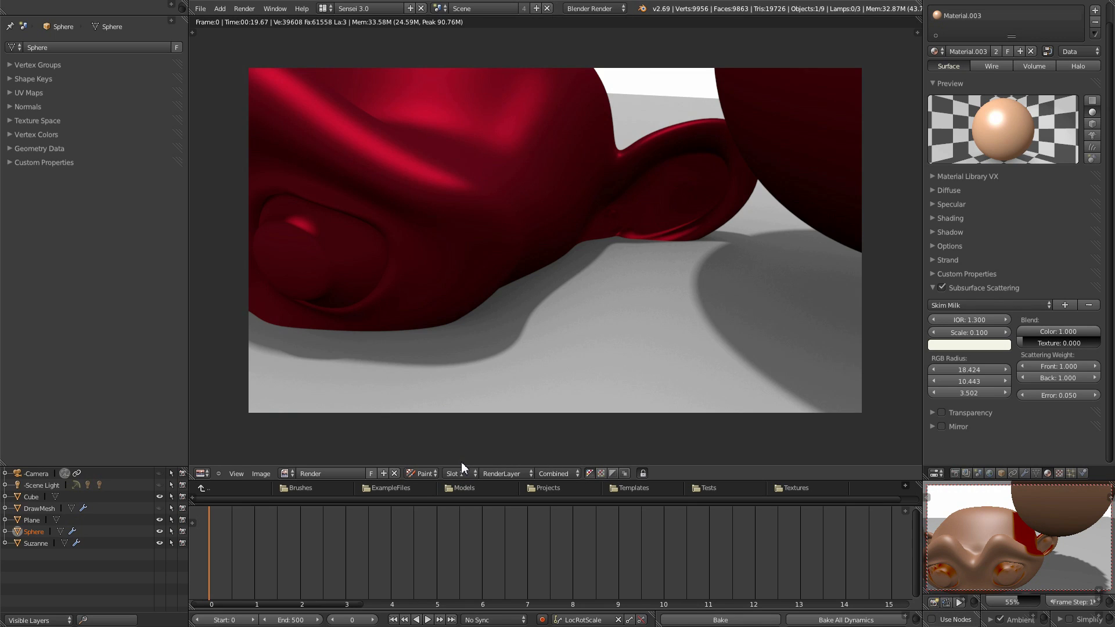
pyautogui.click(1025, 303)
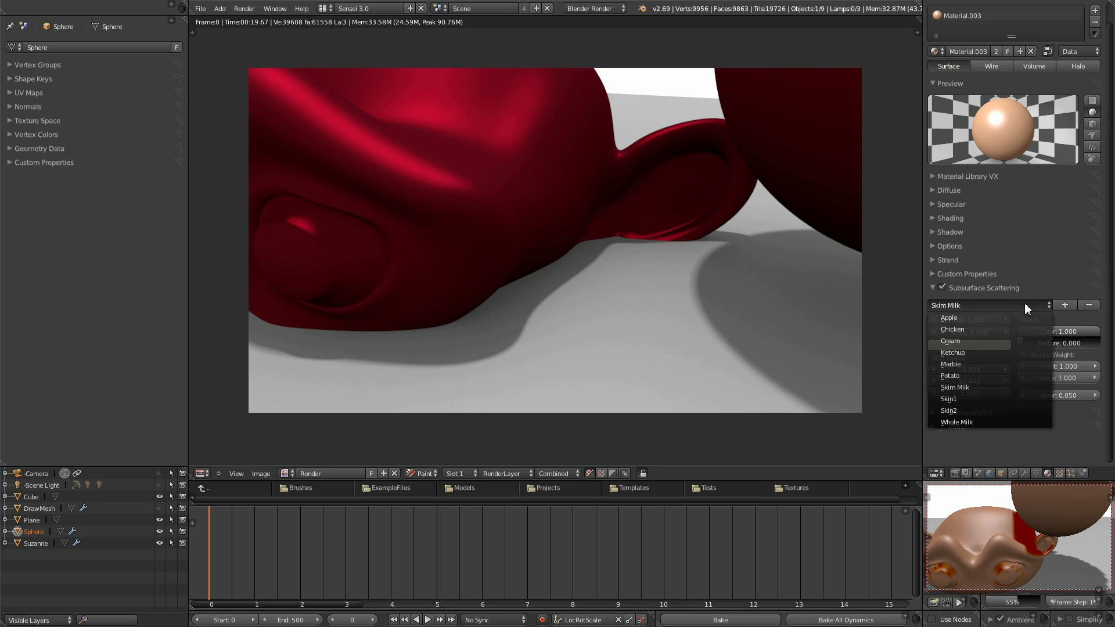
pyautogui.click(956, 410)
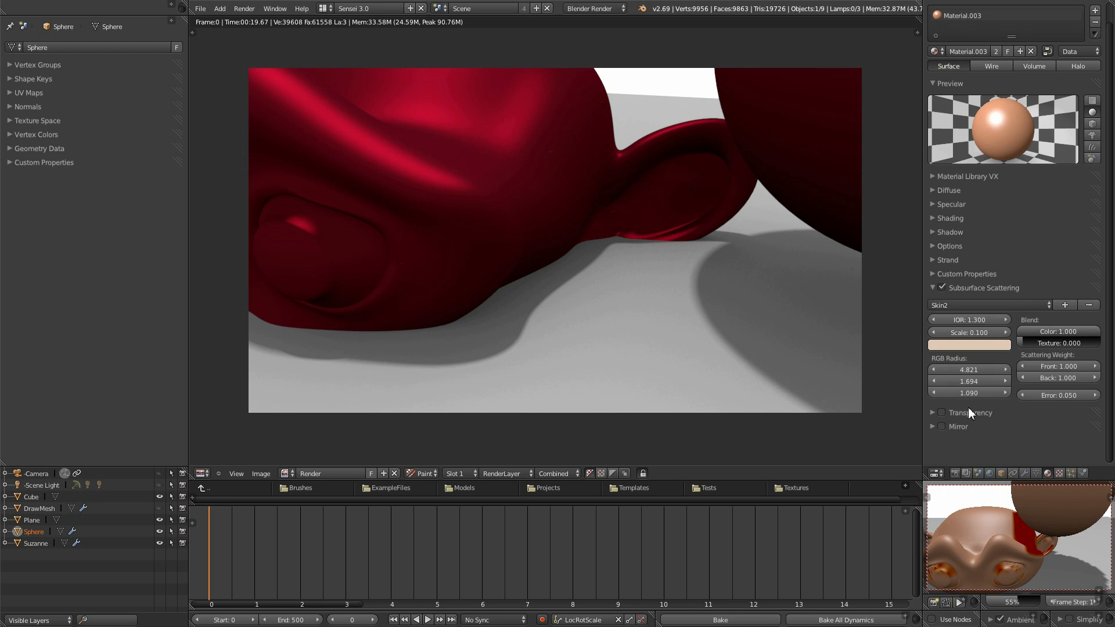
pyautogui.click(934, 603)
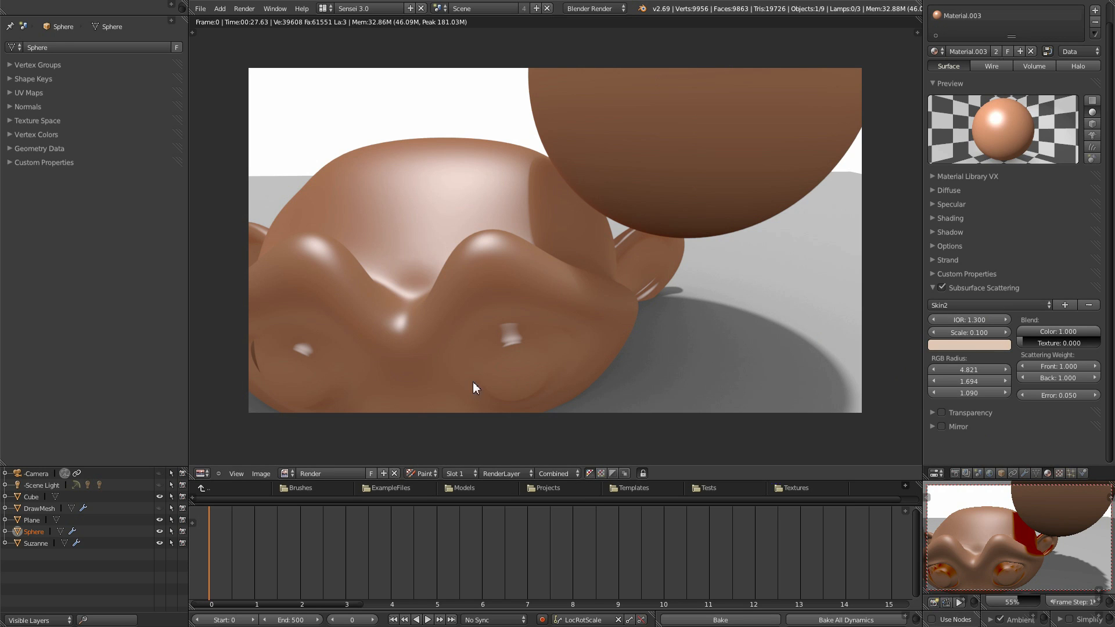
# - Compare the Skin2 render in Slot 1 with the Skim Milk render in Slot 2 up close
pyautogui.scroll(1, 568, 398)
pyautogui.moveTo(567, 389); pyautogui.dragTo(594, 354, button='middle')
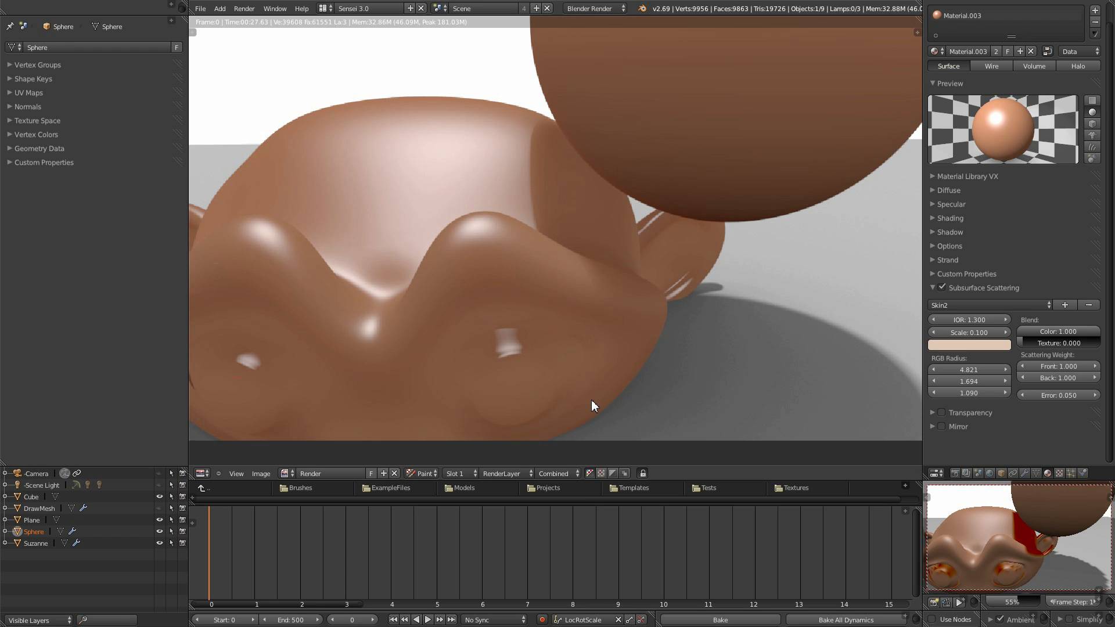
pyautogui.press('j')
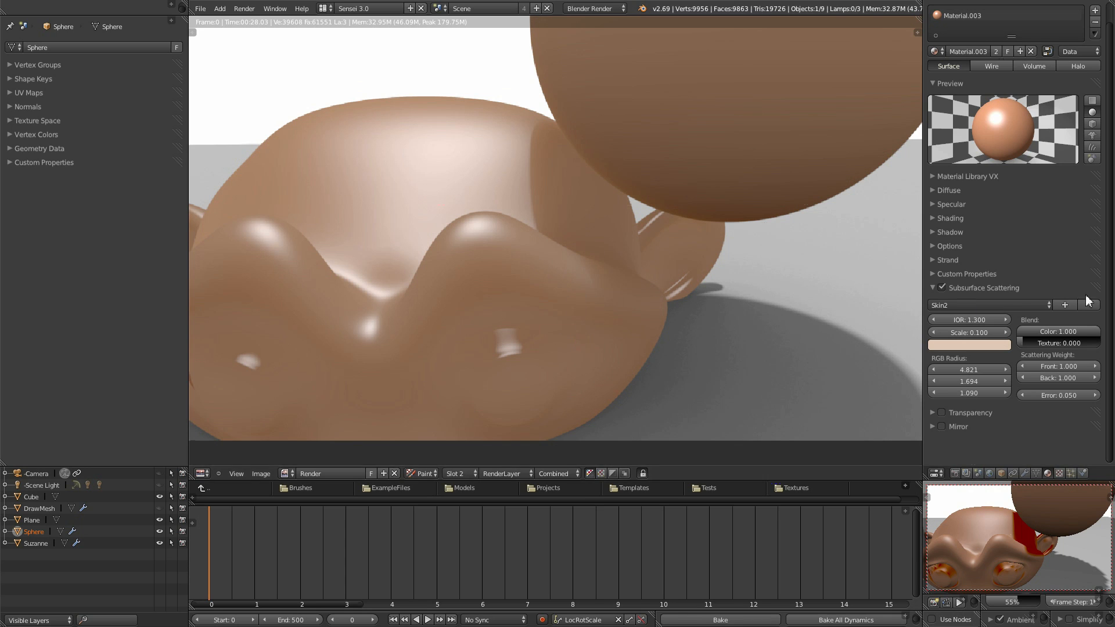
pyautogui.press('j')
pyautogui.press('j')
pyautogui.press('j')
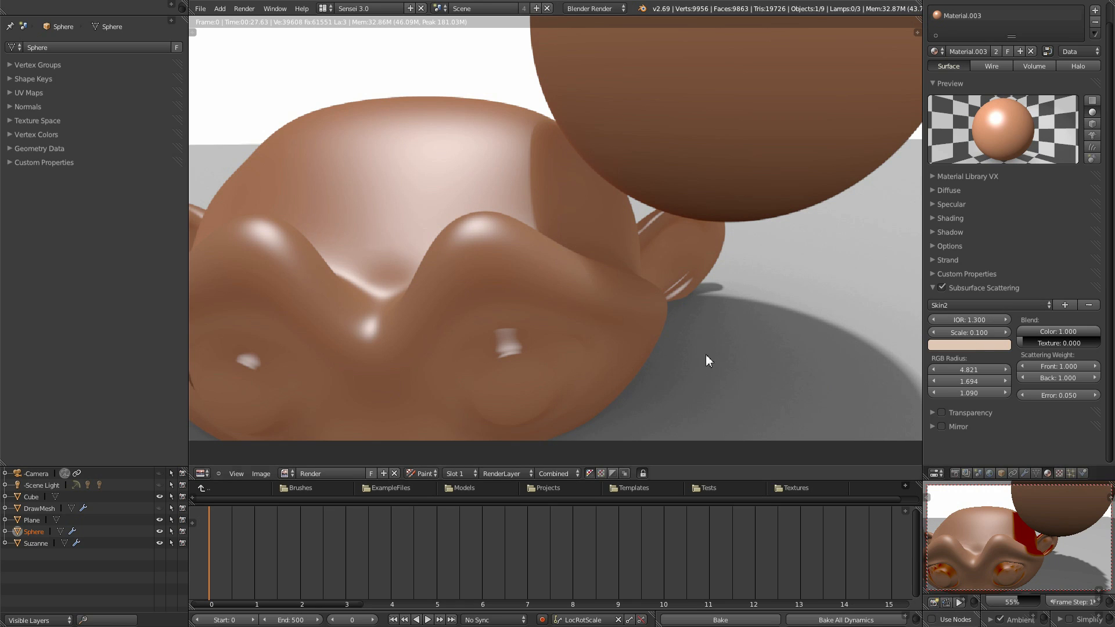
# - Render the scene into Slot 3 with Subsurface Scattering turned off
pyautogui.click(464, 473)
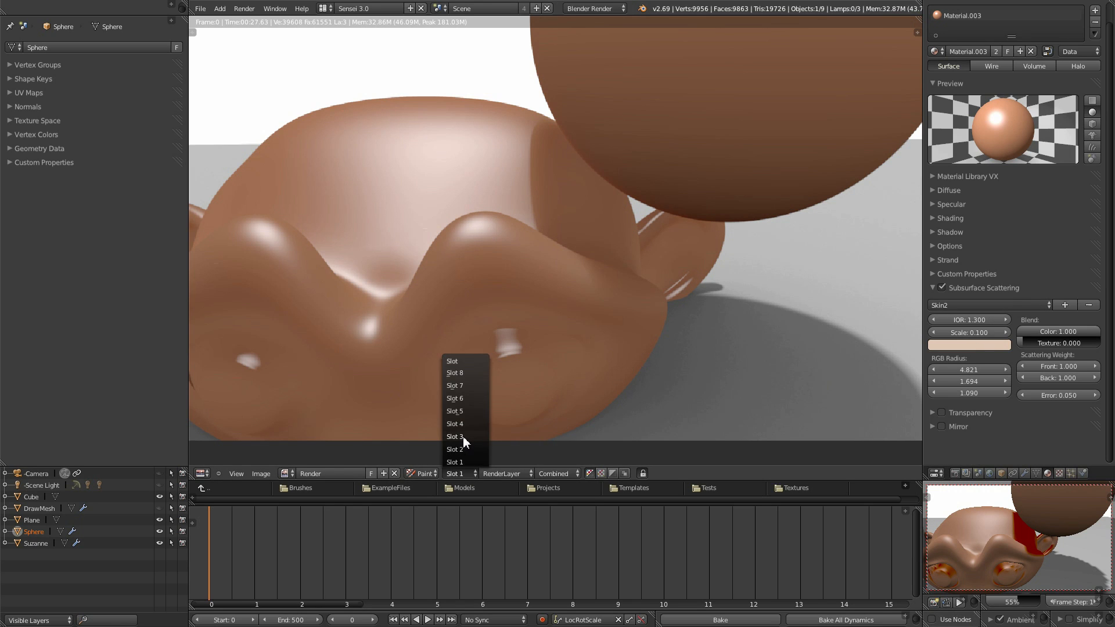
pyautogui.click(463, 437)
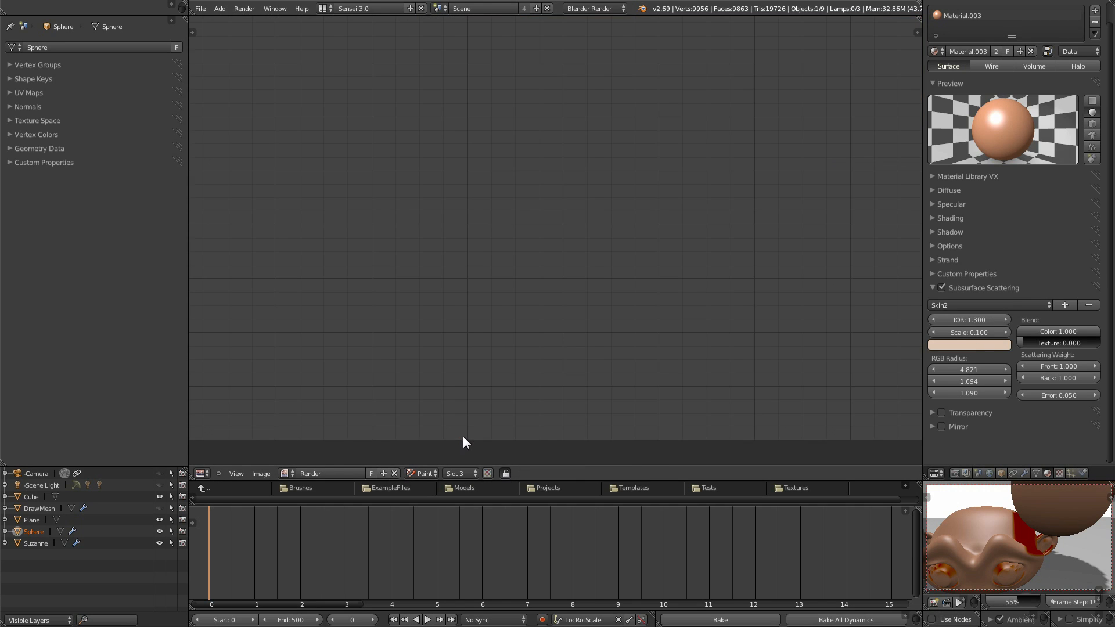
pyautogui.click(941, 287)
pyautogui.scroll(-1, 709, 291)
pyautogui.moveTo(633, 269); pyautogui.dragTo(635, 283, button='middle')
pyautogui.click(946, 603)
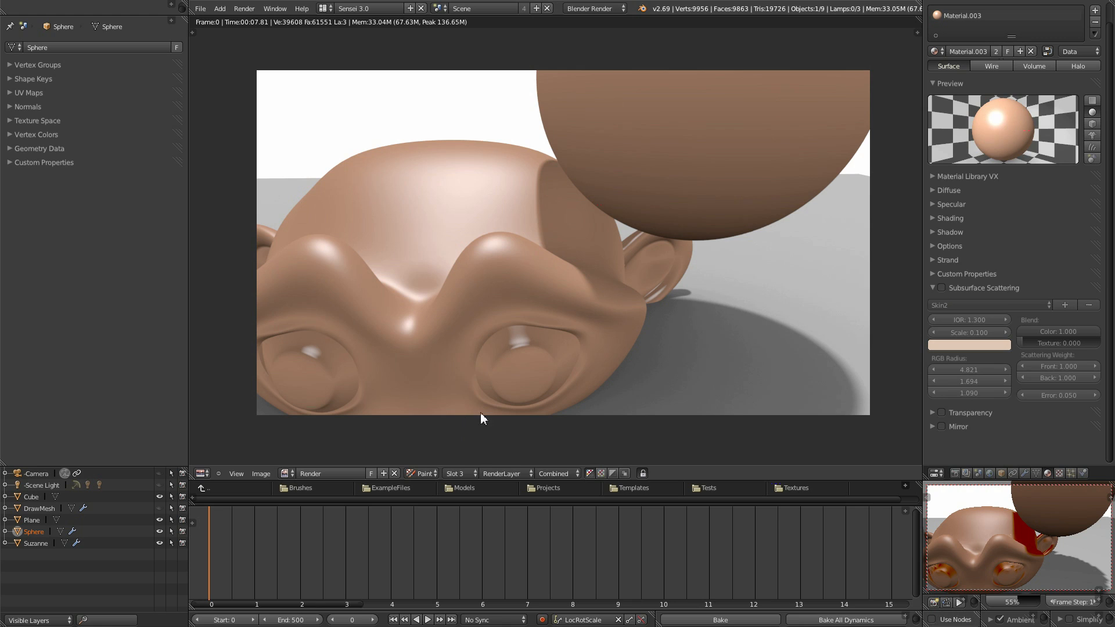
# - Display the Slot 2 render to compare it with the version without subsurface scattering
pyautogui.click(467, 472)
pyautogui.click(466, 450)
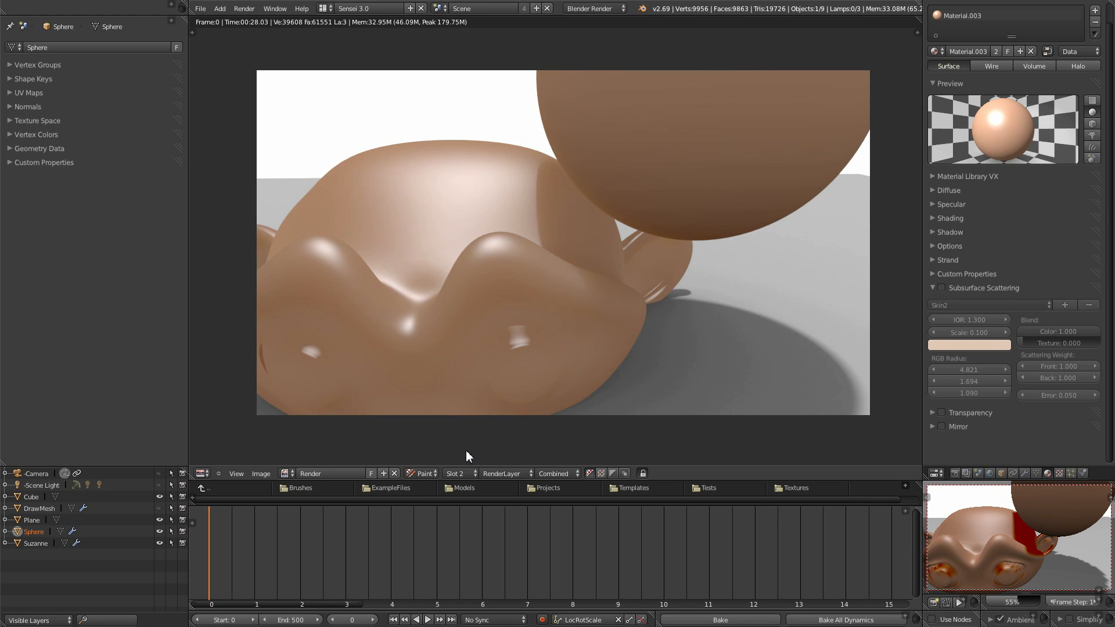
# - Display the Slot 1 render for comparison and return to the 3D view
pyautogui.click(466, 474)
pyautogui.click(465, 459)
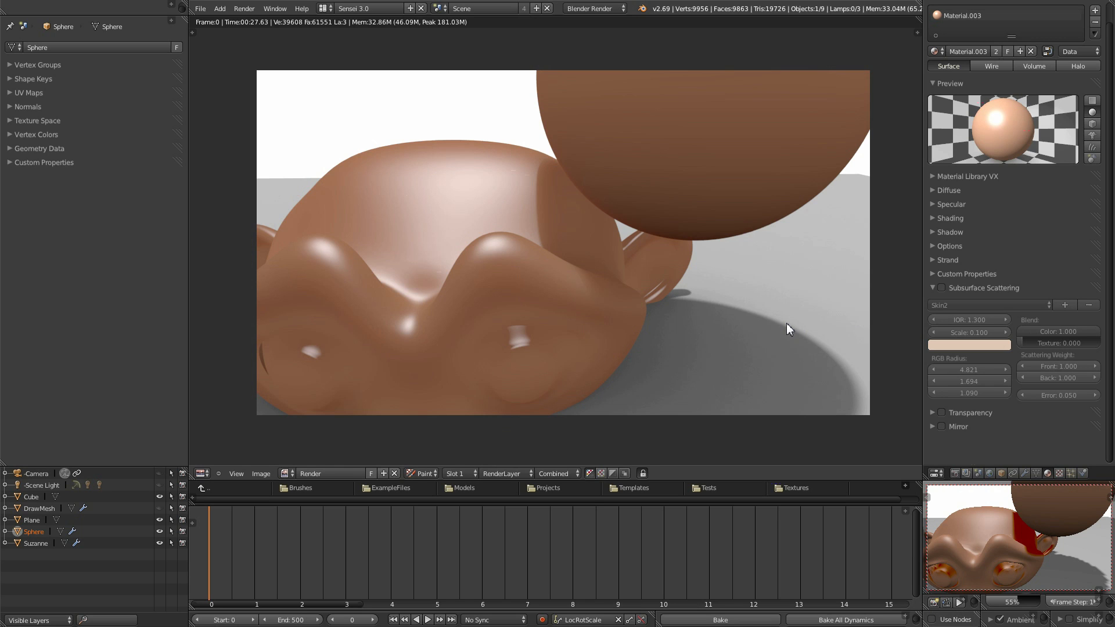
pyautogui.press('Escape')
# - Collapse the Subsurface Scattering settings and enable Z Transparency on the material with Alpha 0.348
pyautogui.click(931, 286)
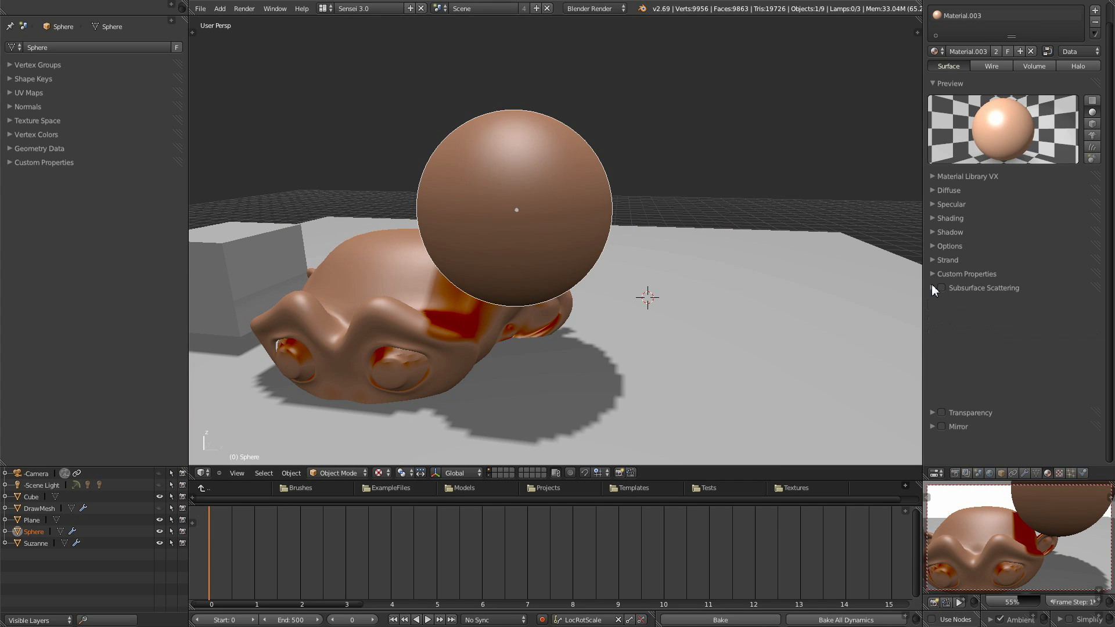
pyautogui.click(941, 302)
pyautogui.click(931, 303)
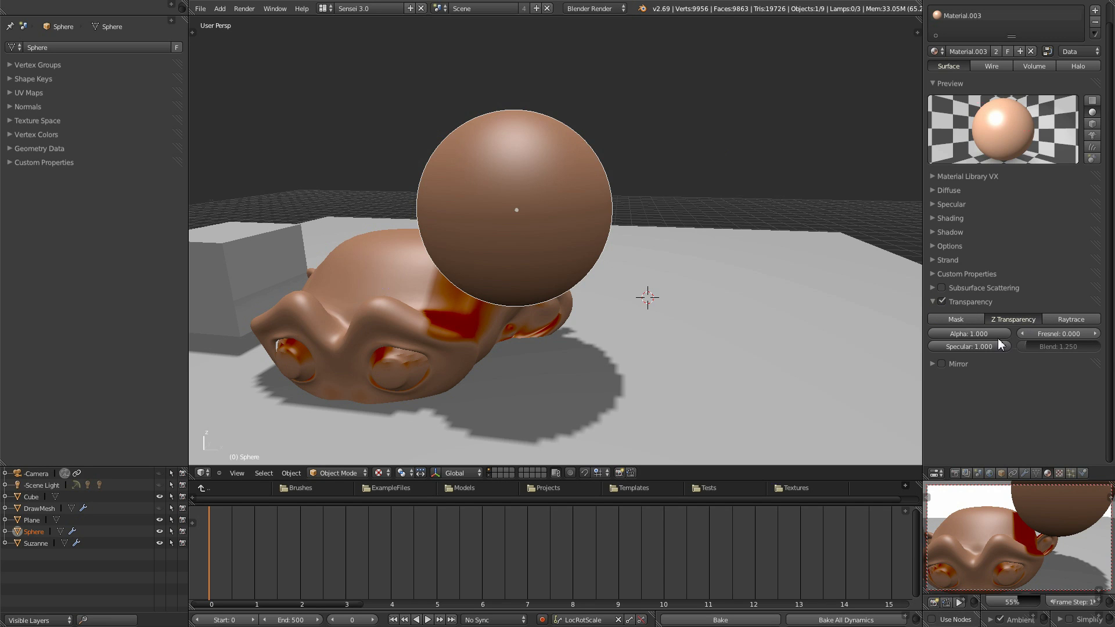
pyautogui.moveTo(998, 334); pyautogui.dragTo(950, 332)
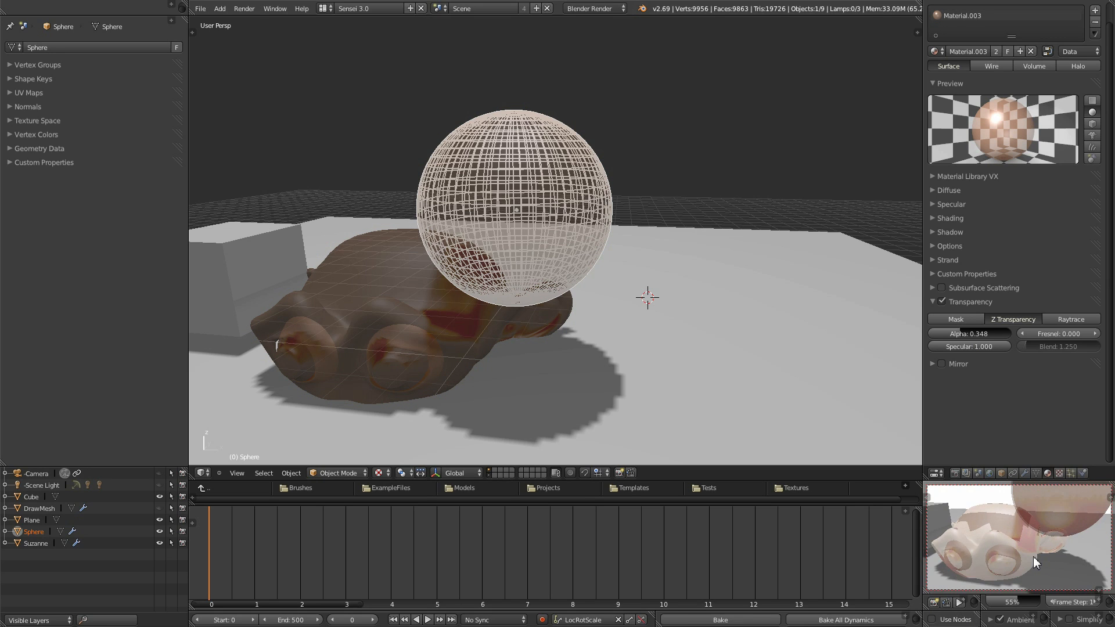
# - Try Raytrace transparency with Alpha 0.630 and turn the material's Transparency off again
pyautogui.click(1089, 324)
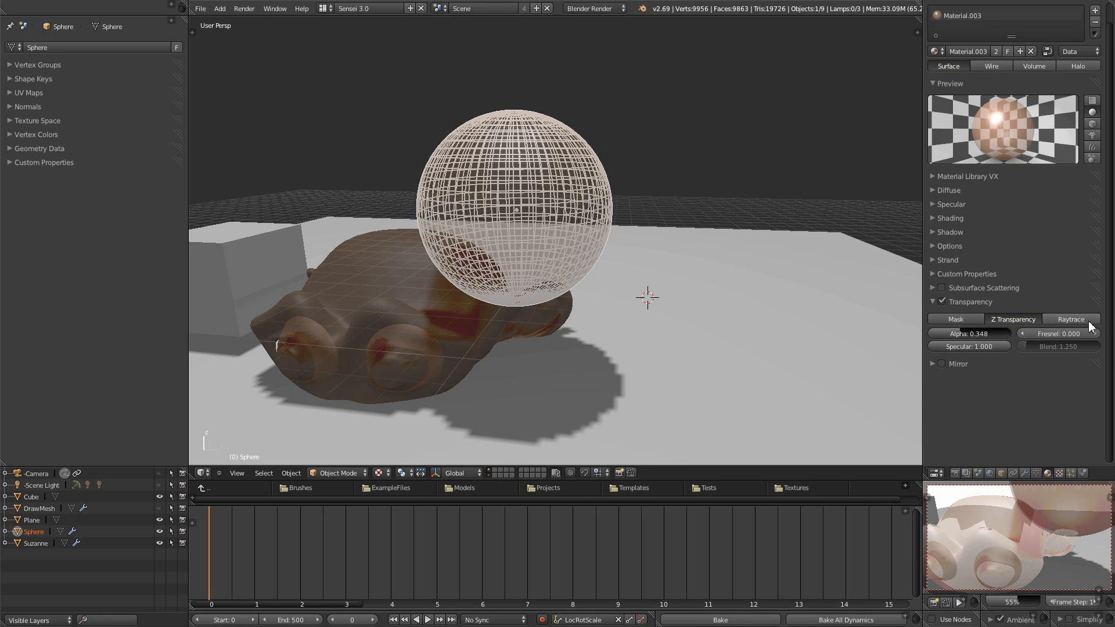
pyautogui.moveTo(978, 330)
pyautogui.mouseDown()
pyautogui.moveTo(1000, 332)
pyautogui.moveTo(956, 339)
pyautogui.moveTo(974, 333)
pyautogui.mouseUp()
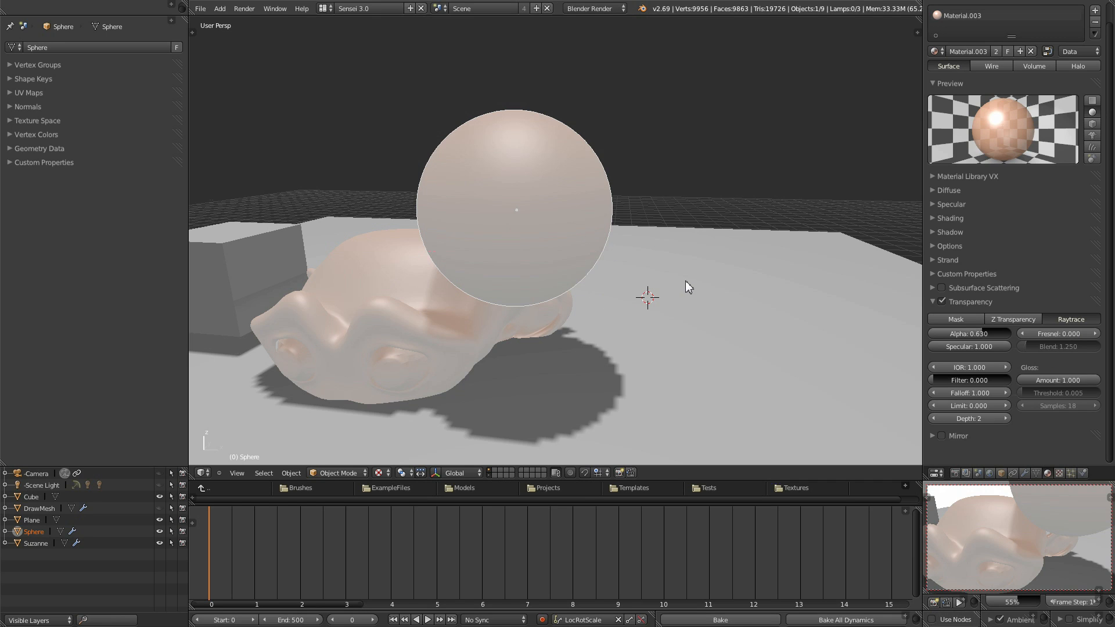
pyautogui.click(941, 302)
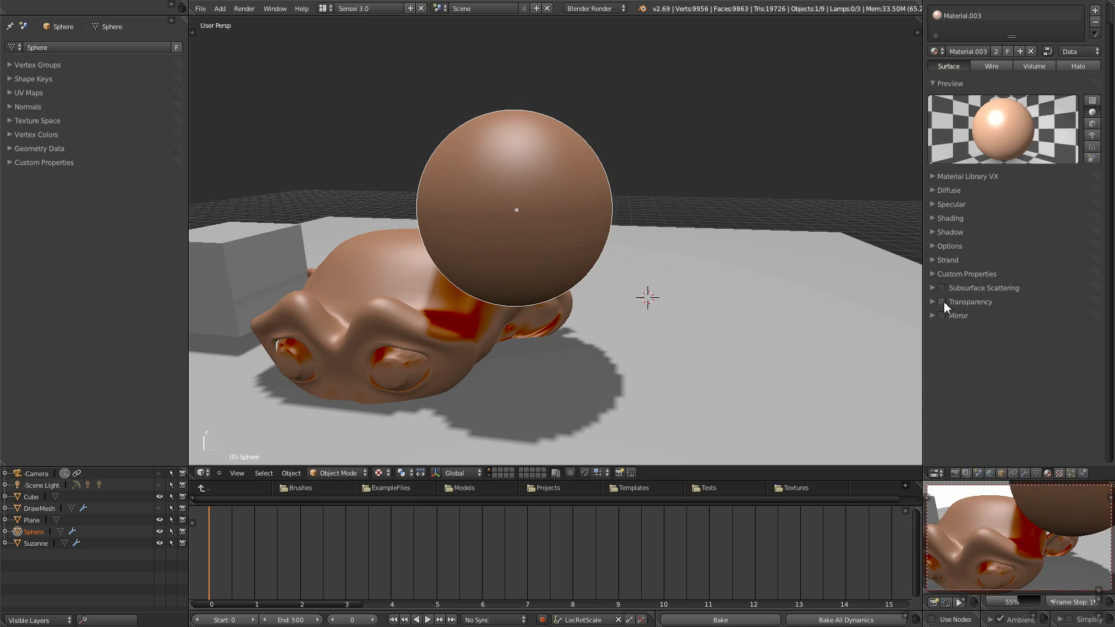
# - Enable Mirror on the material with Reflectivity 1.000 and render a wider view of the scene into Slot 1
pyautogui.click(941, 316)
pyautogui.click(932, 316)
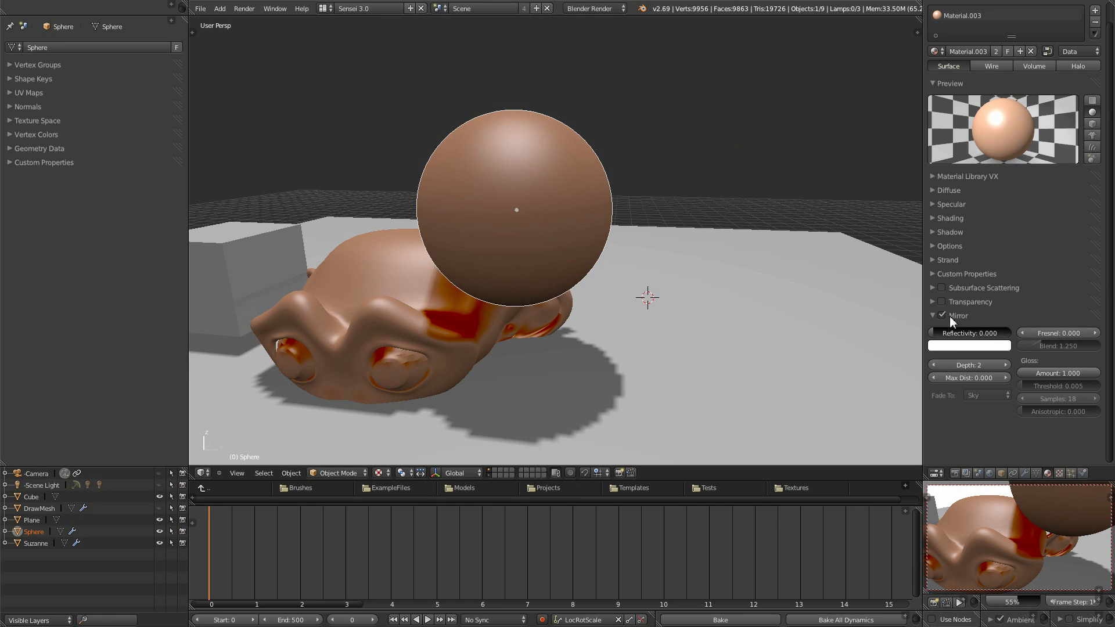
pyautogui.moveTo(931, 332); pyautogui.dragTo(1029, 319)
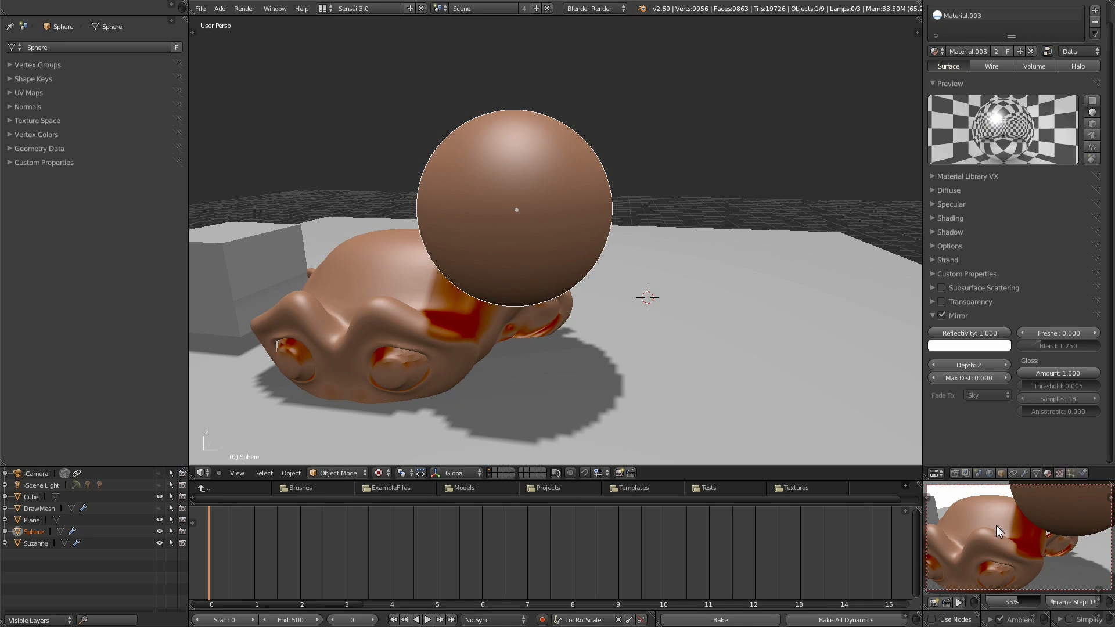
pyautogui.scroll(-3, 997, 524)
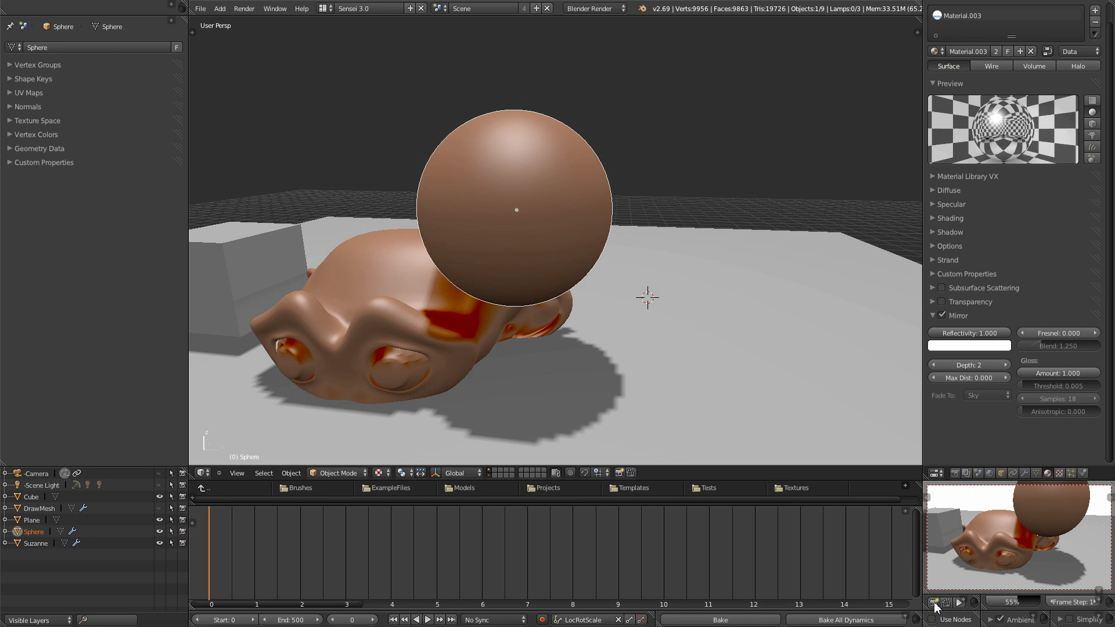
pyautogui.click(999, 619)
pyautogui.press('F12')
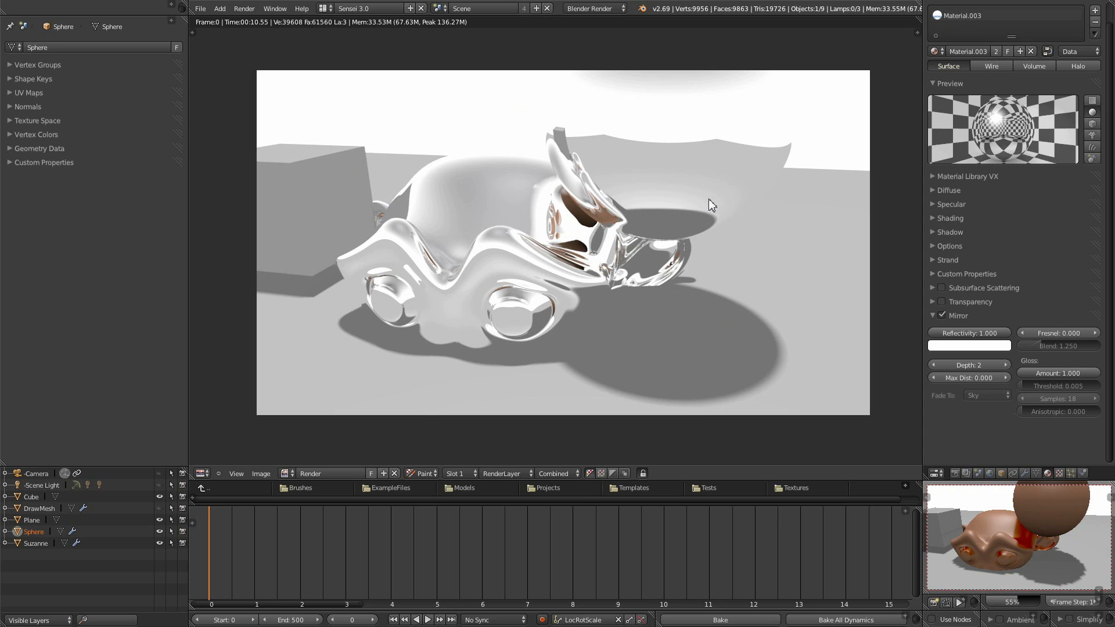
# - Set the mirror Reflectivity to 0.770 and render again, including a closer view of the area between the monkey head and sphere
pyautogui.moveTo(1006, 335); pyautogui.dragTo(987, 336)
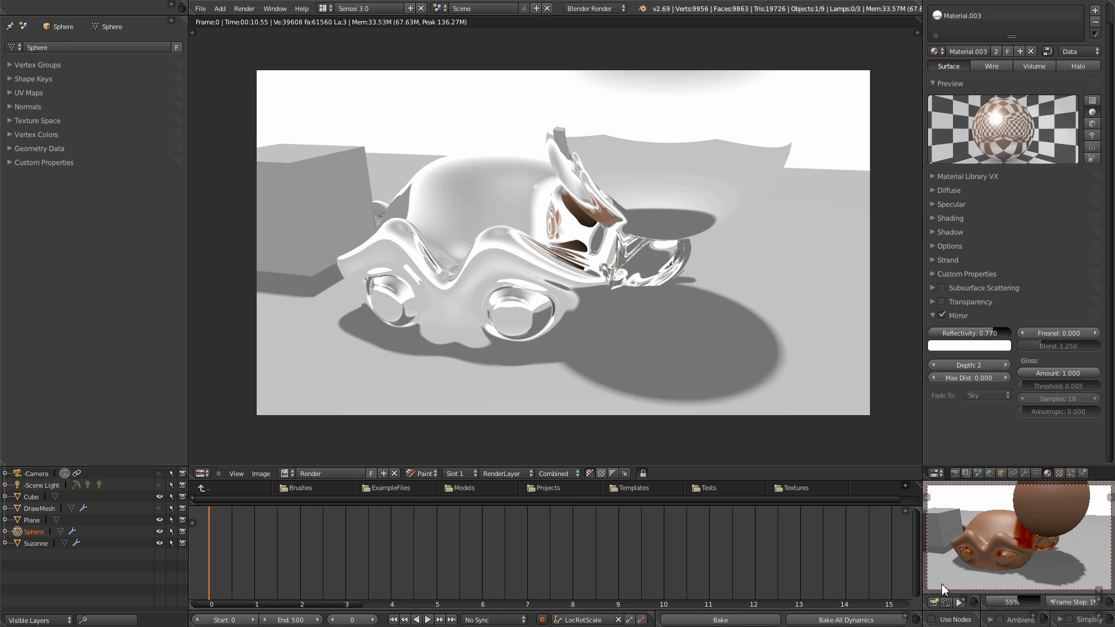
pyautogui.click(931, 604)
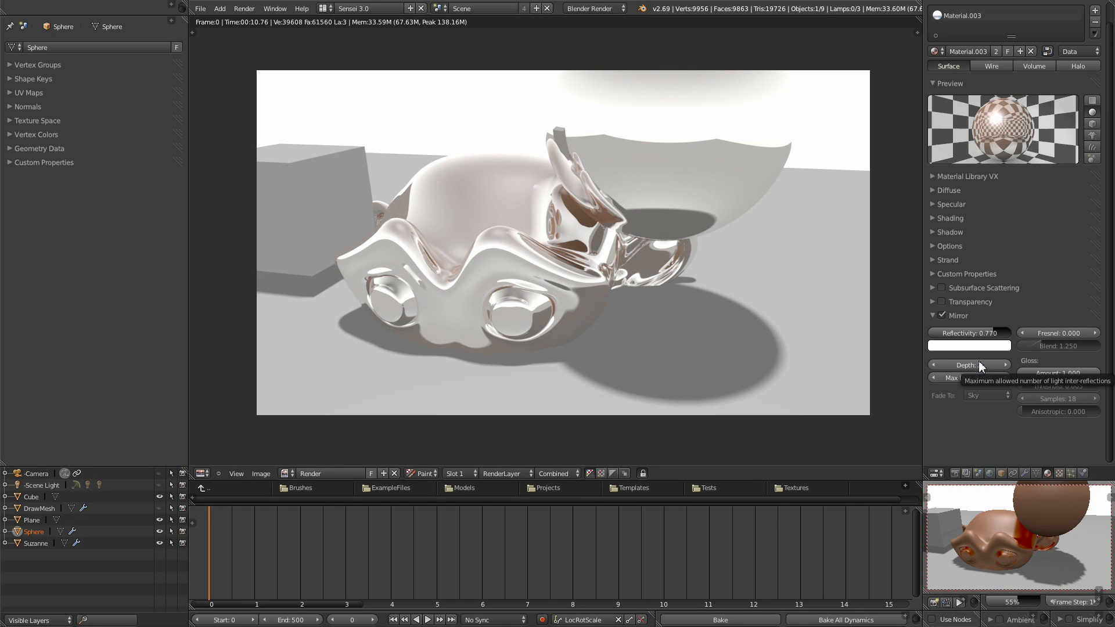
pyautogui.scroll(3, 1029, 551)
pyautogui.moveTo(1027, 547)
pyautogui.mouseDown(button='middle')
pyautogui.moveTo(1072, 522)
pyautogui.moveTo(1039, 536)
pyautogui.mouseUp(button='middle')
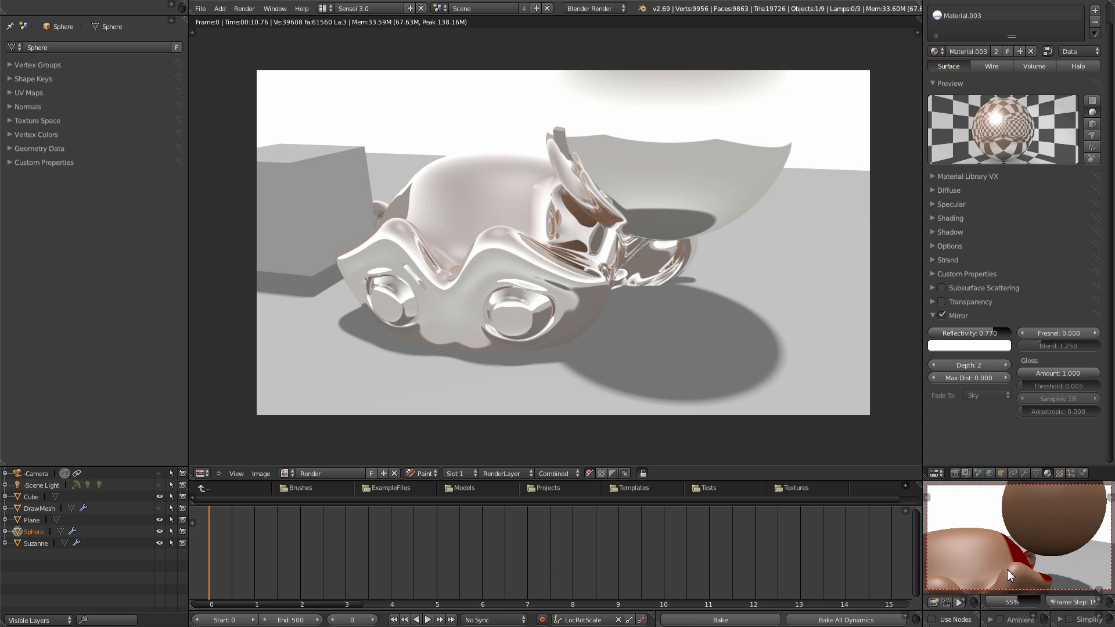
pyautogui.press('F12')
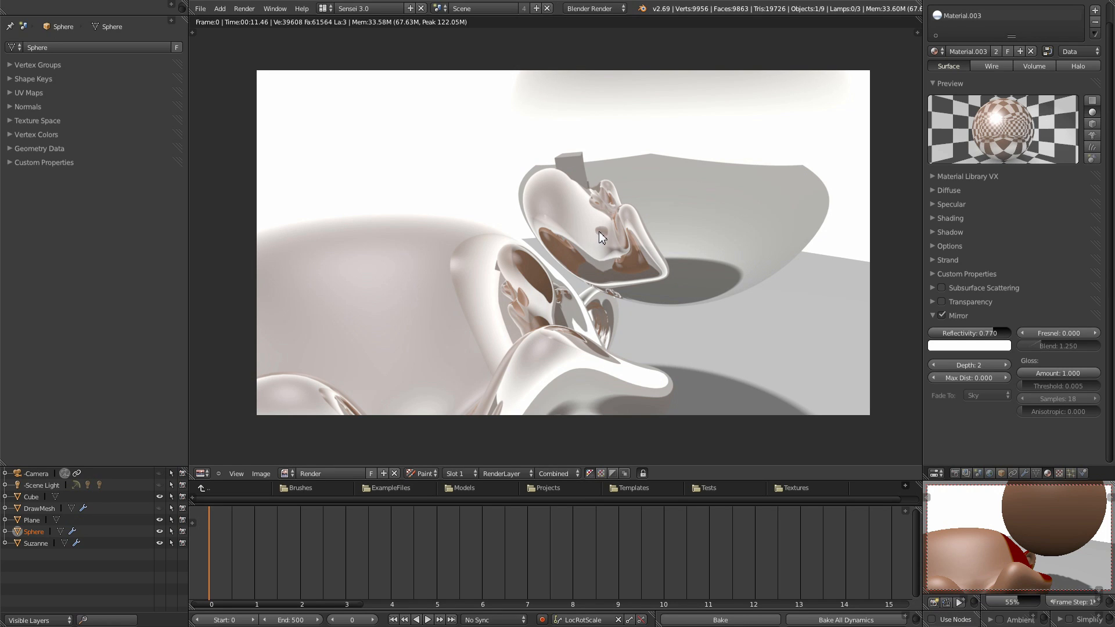
# - Set the mirror Depth to 3 and render the scene into Slot 2
pyautogui.click(996, 364)
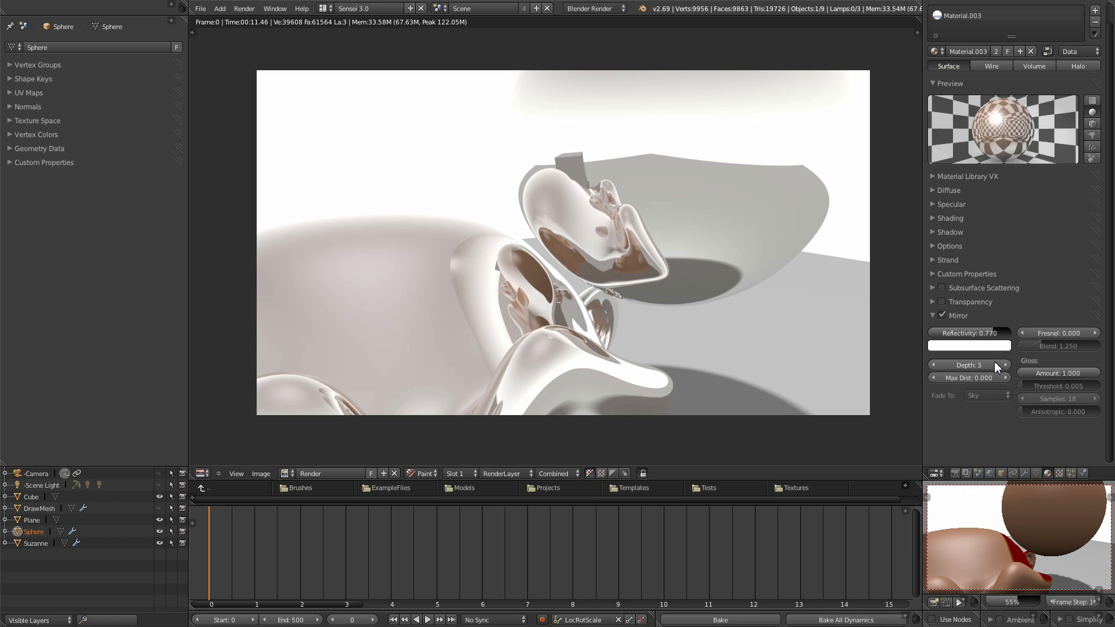
pyautogui.click(459, 473)
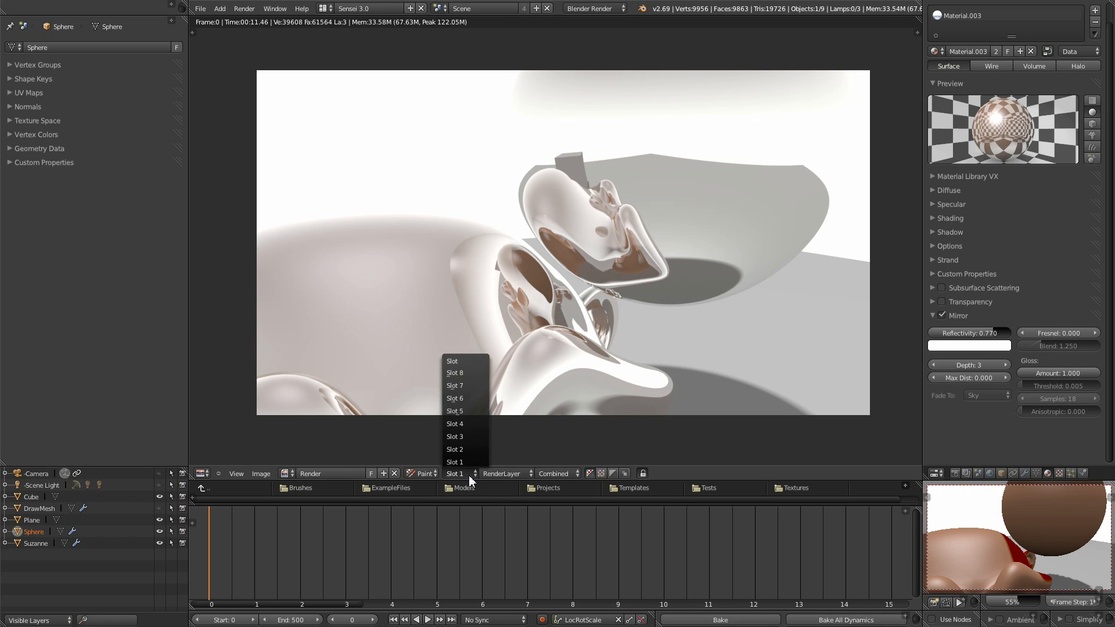
pyautogui.click(454, 449)
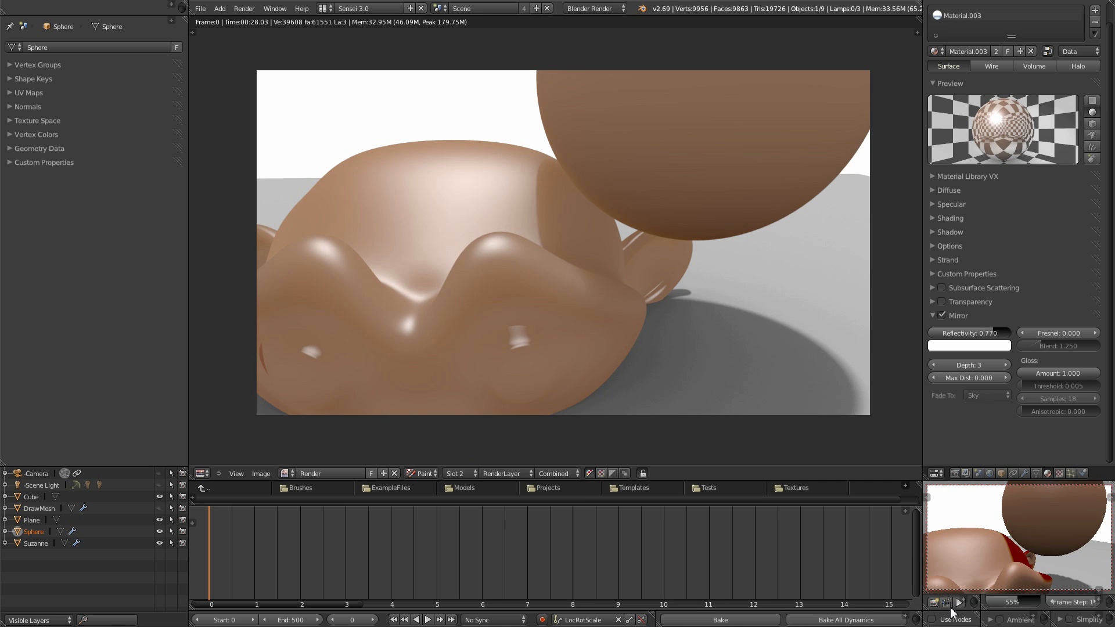
pyautogui.click(934, 603)
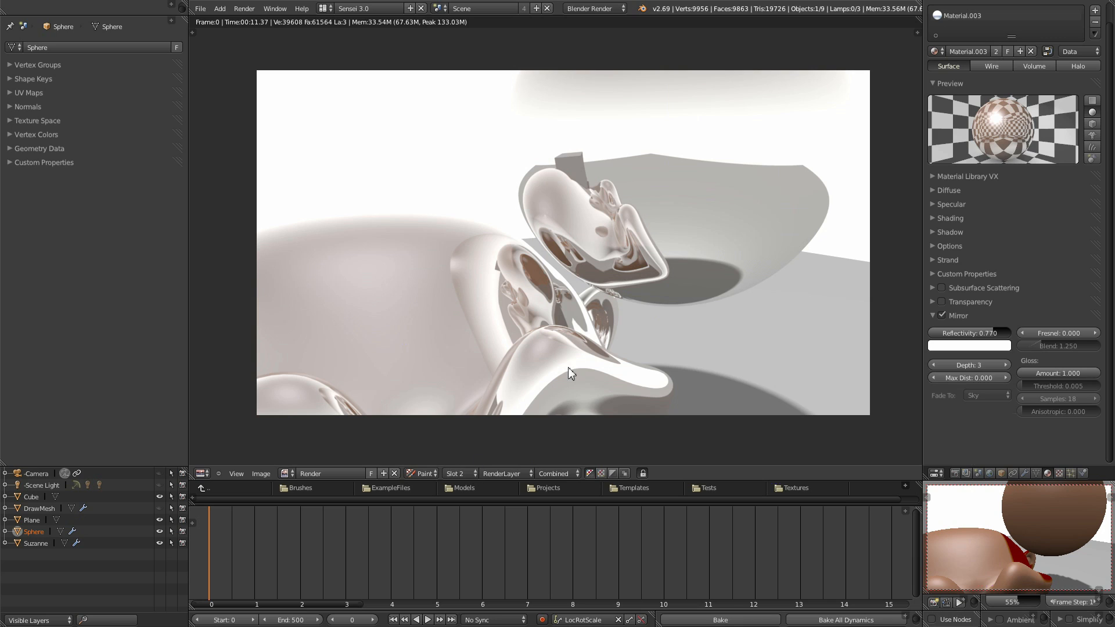
# - Compare the reflections in the Slot 1 render at mirror Depth 2 with the Slot 2 render at Depth 3
pyautogui.click(470, 475)
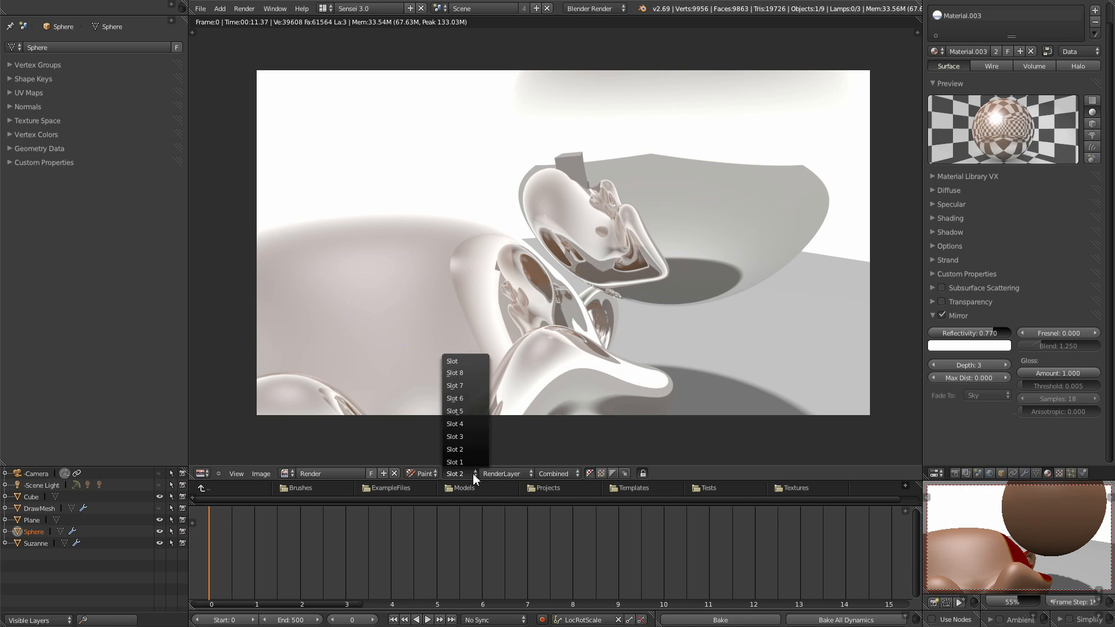
pyautogui.click(468, 463)
pyautogui.click(471, 473)
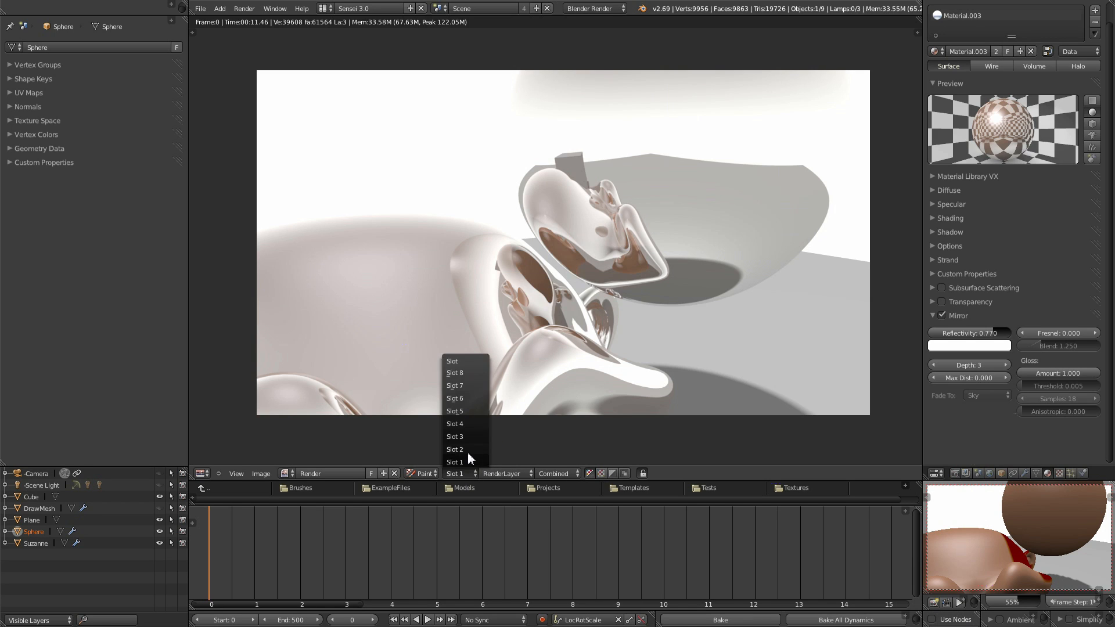
pyautogui.click(468, 451)
pyautogui.click(471, 475)
pyautogui.click(468, 462)
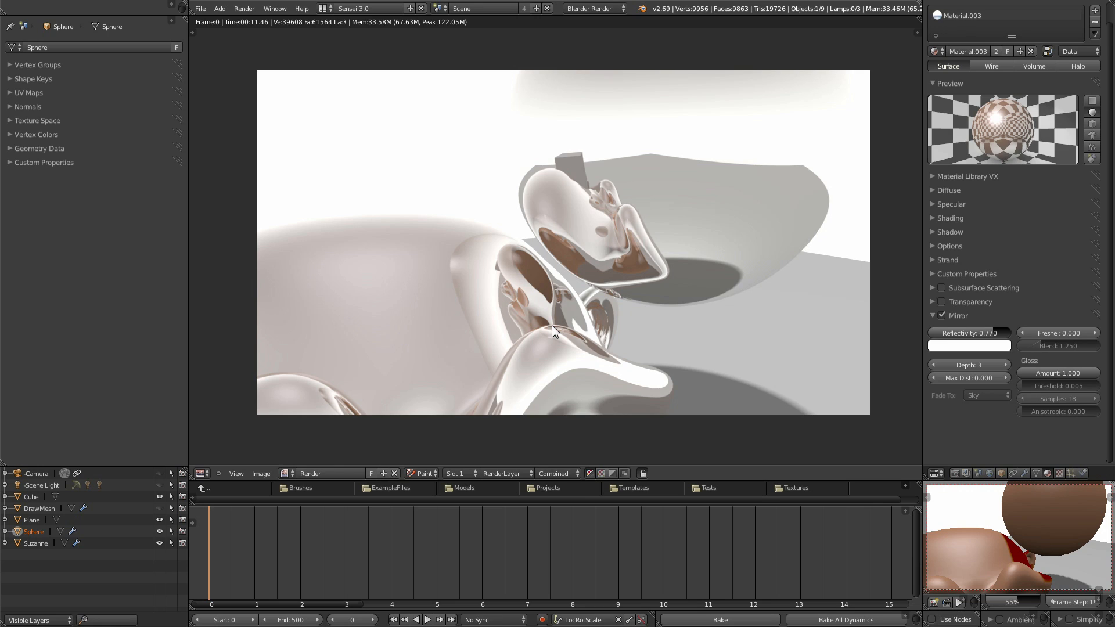
pyautogui.click(428, 473)
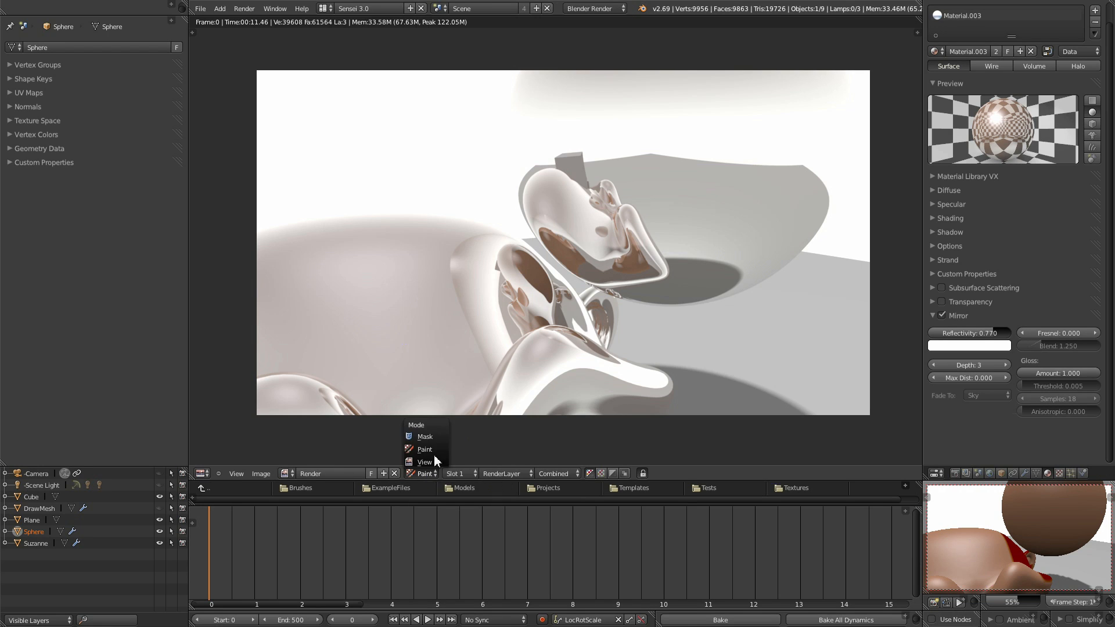
pyautogui.click(460, 473)
pyautogui.click(464, 454)
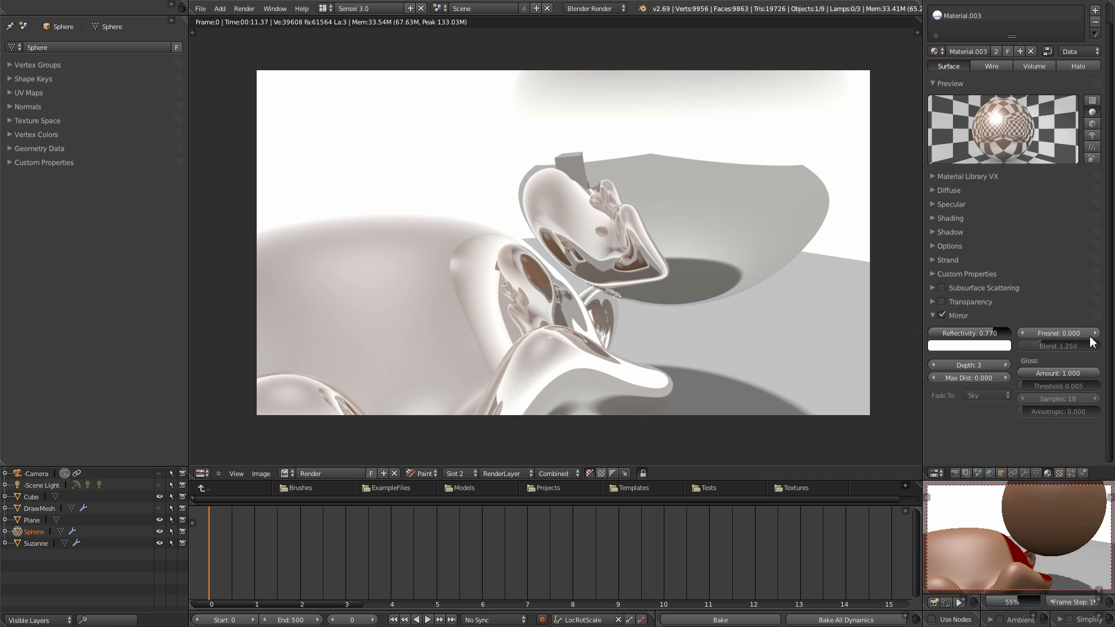
# - Set the mirror Reflectivity to 1.000 and Fresnel to 3.000, and render the scene into Slot 2
pyautogui.moveTo(985, 339); pyautogui.dragTo(1013, 336)
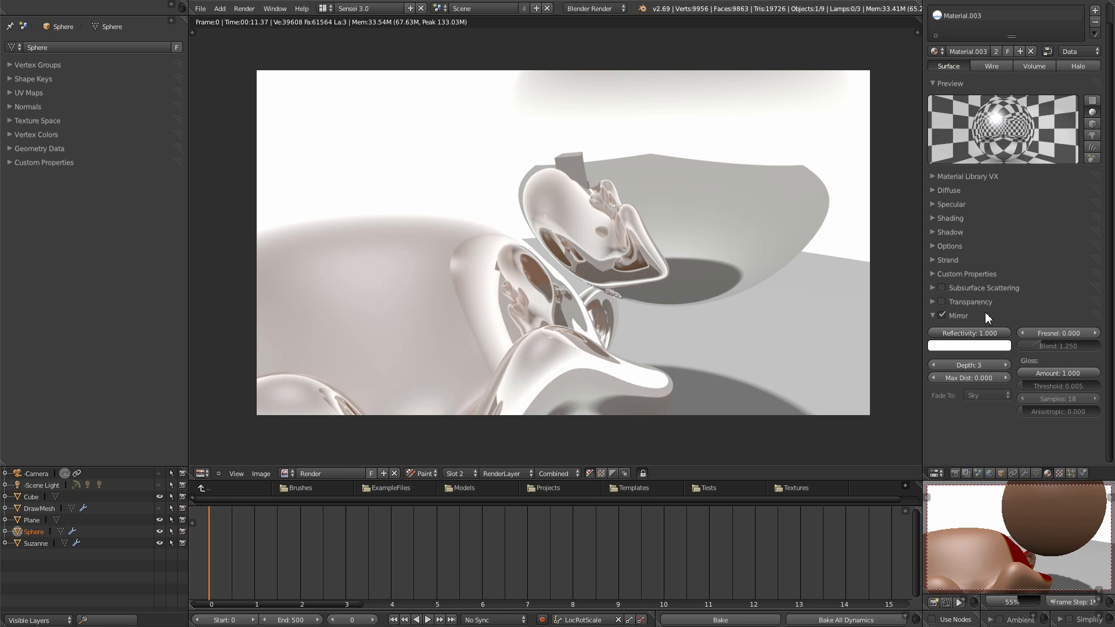
pyautogui.press('Escape')
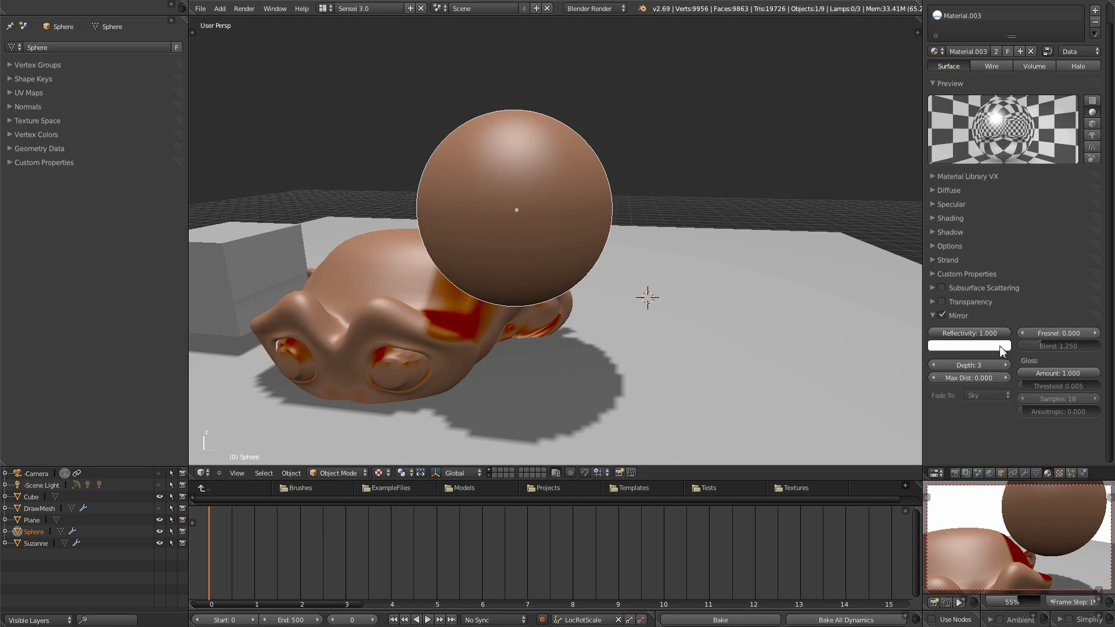
pyautogui.moveTo(1060, 332)
pyautogui.mouseDown()
pyautogui.moveTo(1079, 333)
pyautogui.moveTo(1068, 332)
pyautogui.mouseUp()
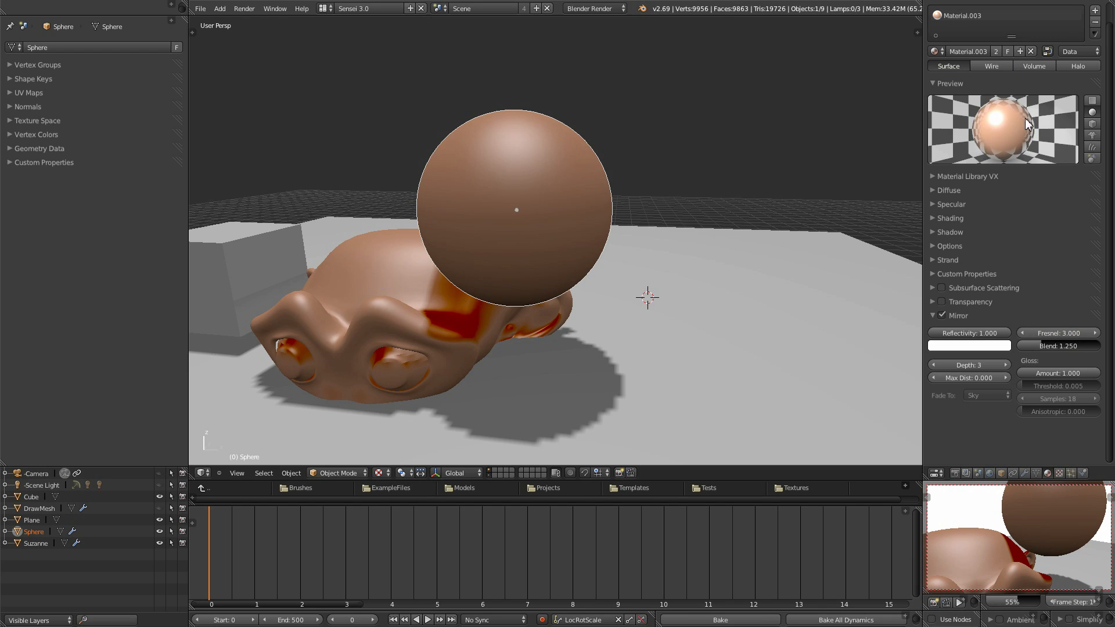
pyautogui.moveTo(1036, 343)
pyautogui.mouseDown()
pyautogui.moveTo(1049, 344)
pyautogui.moveTo(1040, 343)
pyautogui.mouseUp()
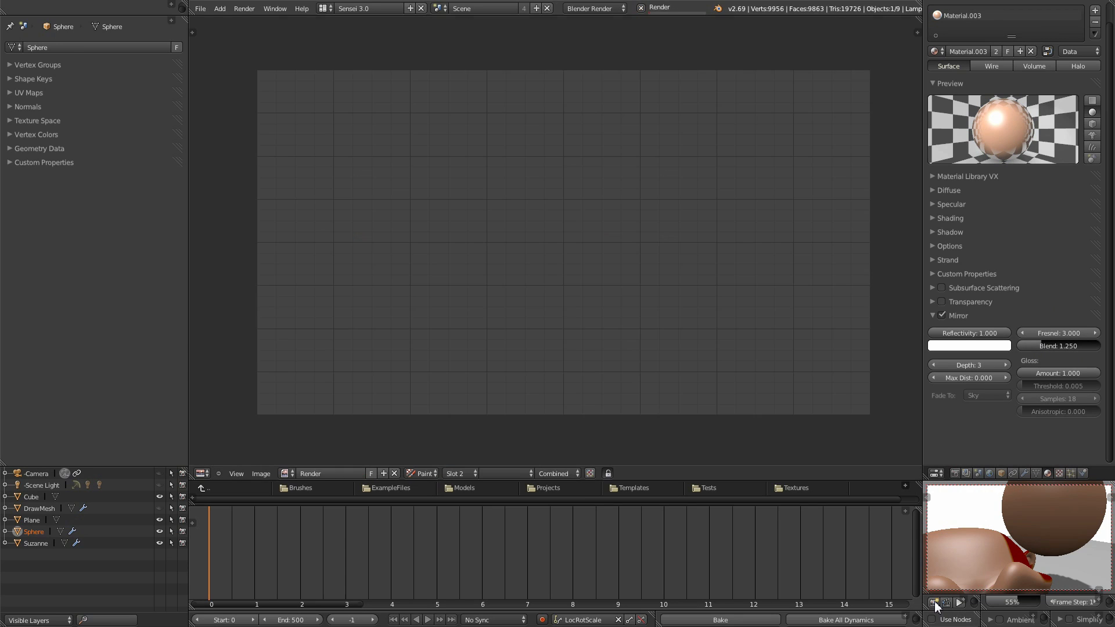
pyautogui.click(934, 603)
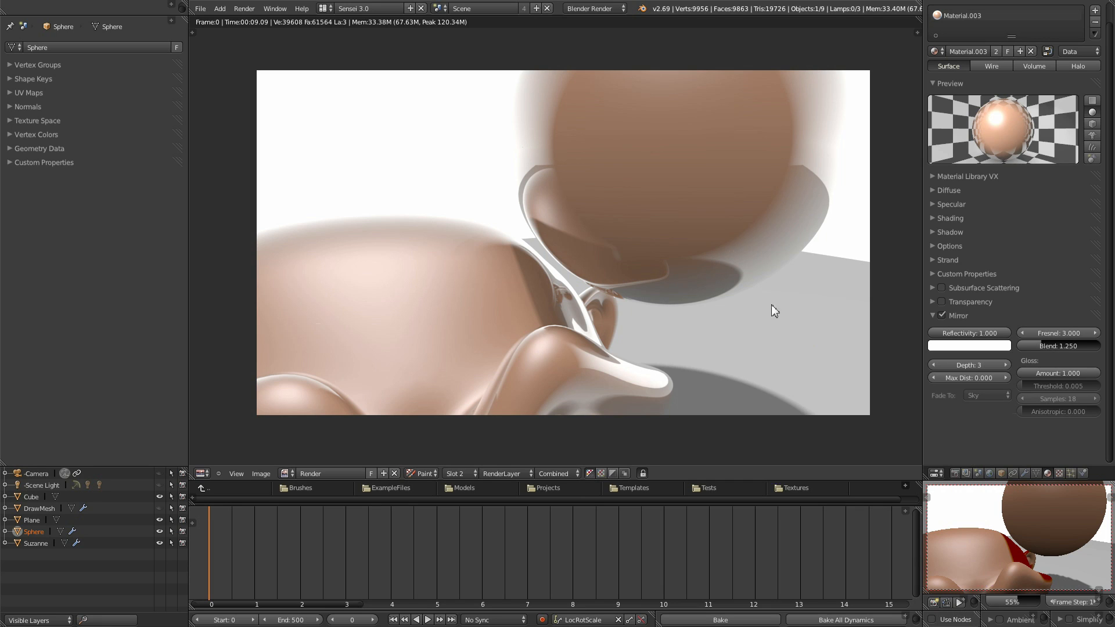
# - Set the mirror Gloss Amount to 0.706 and render the scene into Slot 1
pyautogui.moveTo(1085, 372); pyautogui.dragTo(1078, 373)
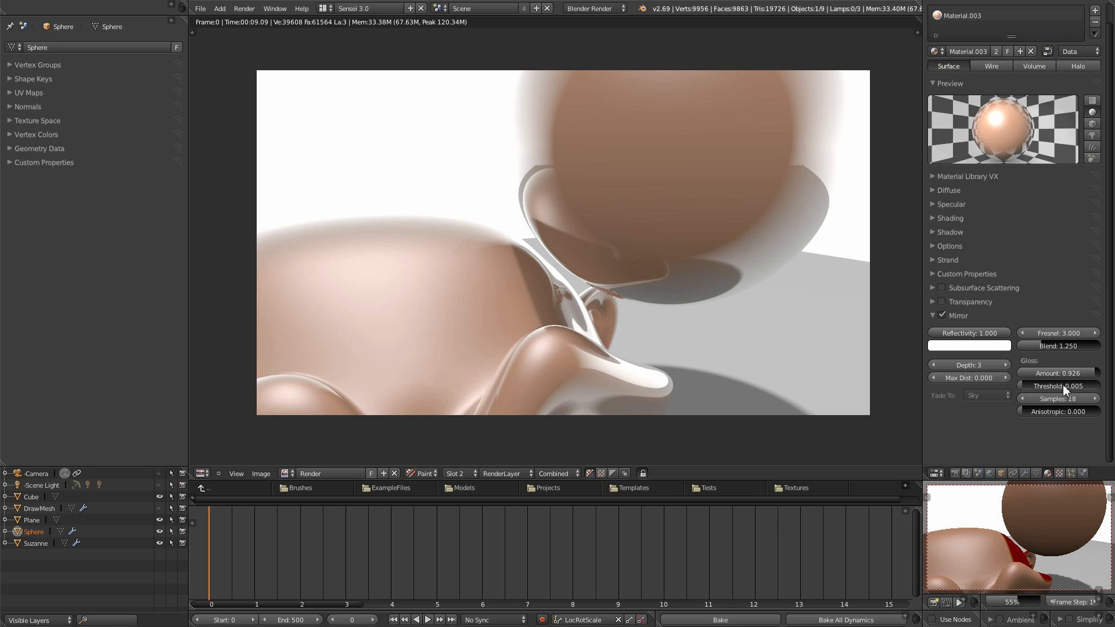
pyautogui.moveTo(1084, 373); pyautogui.dragTo(1077, 372)
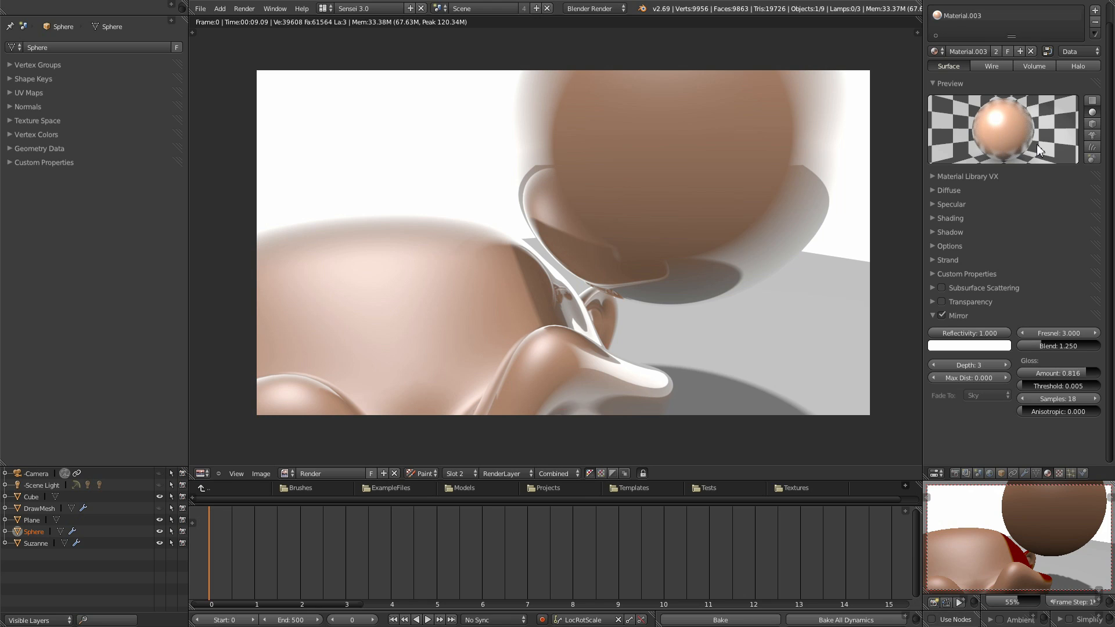
pyautogui.moveTo(1062, 375); pyautogui.dragTo(1054, 376)
pyautogui.click(459, 474)
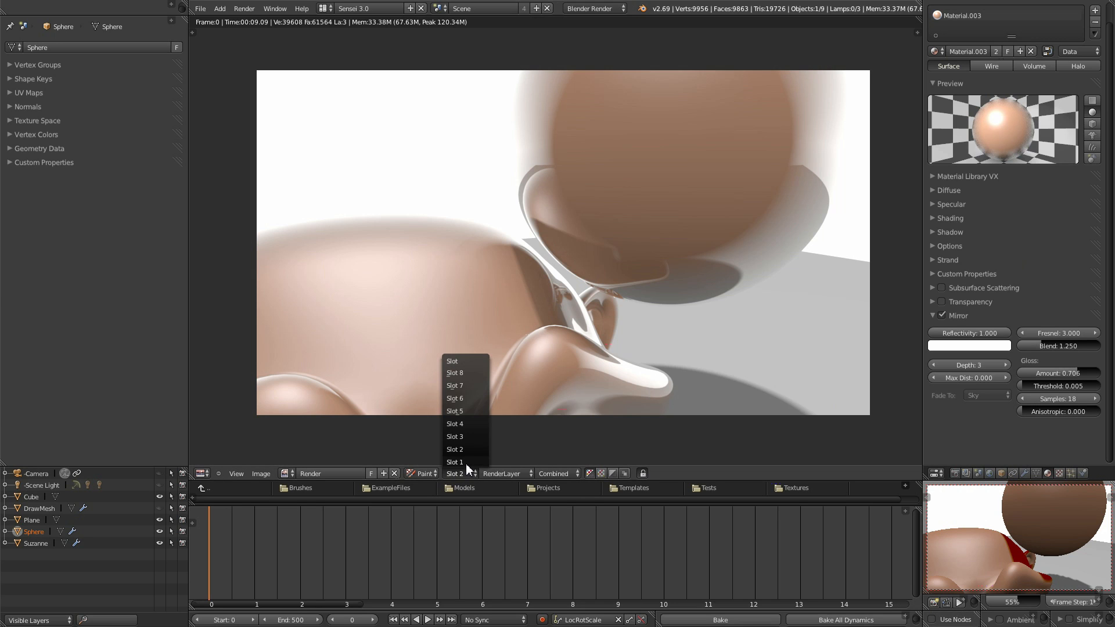
pyautogui.click(466, 462)
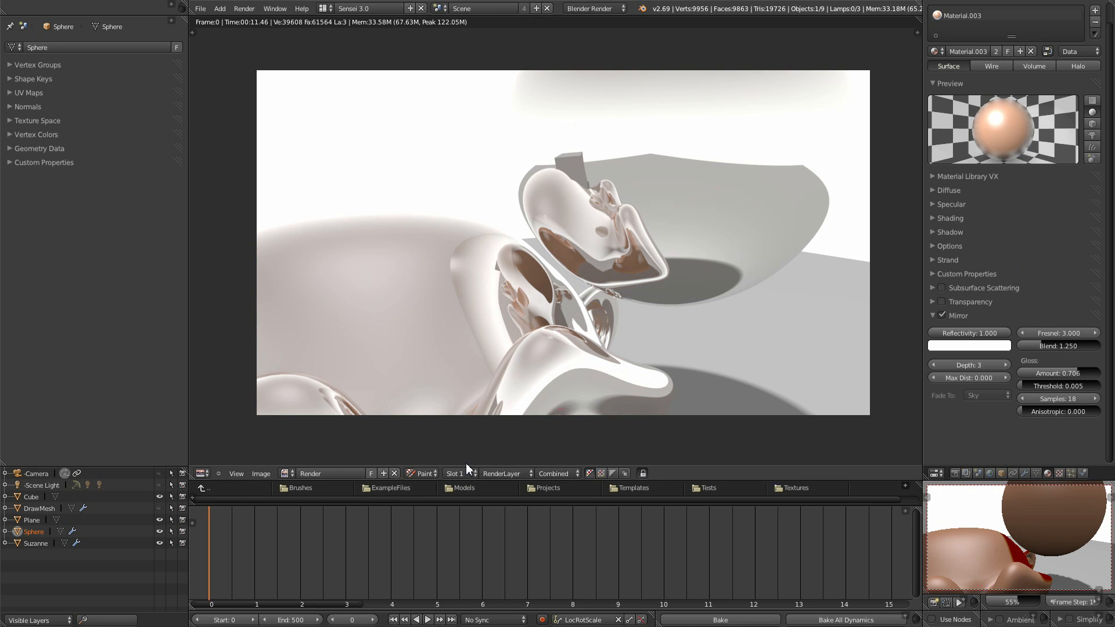
pyautogui.click(934, 603)
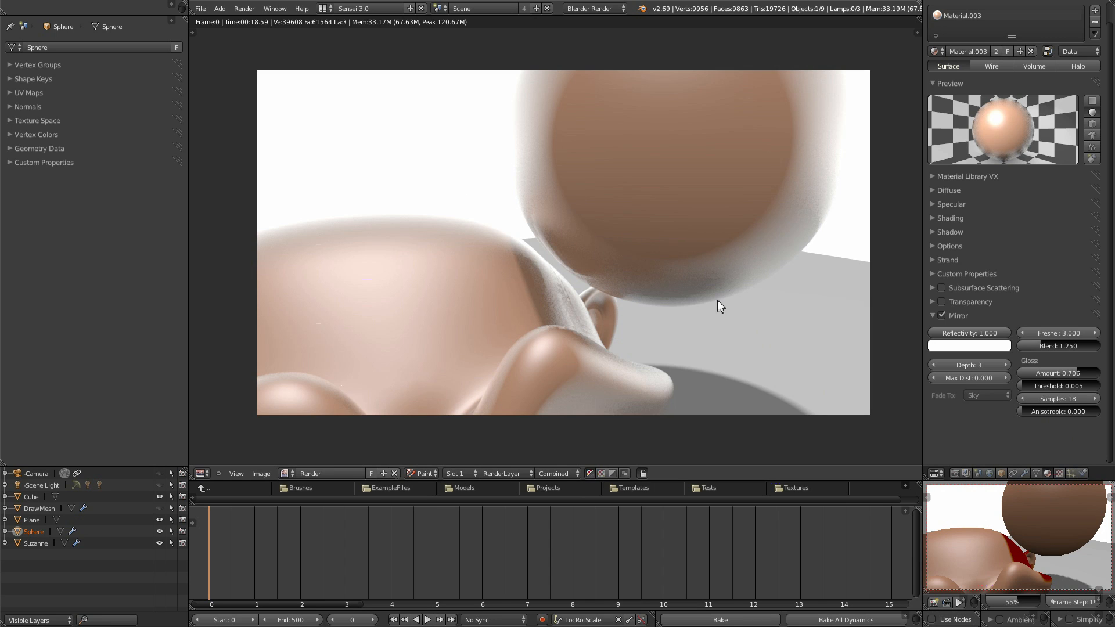
# - Display the Slot 2 render to compare its sharp reflections with the glossy version
pyautogui.click(448, 473)
pyautogui.click(458, 448)
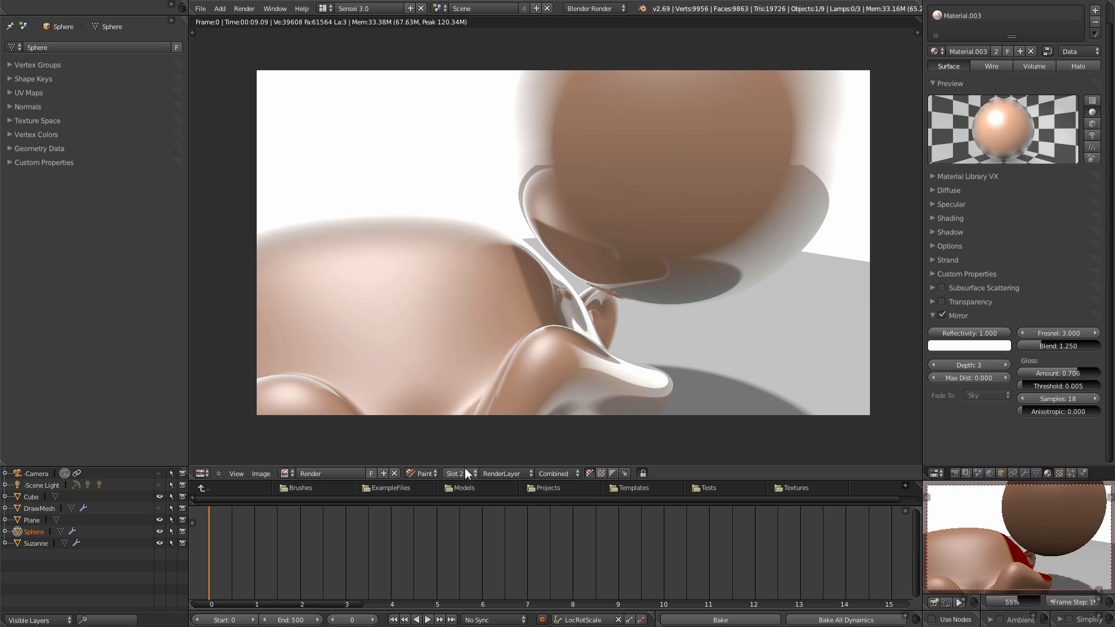
# - Display the Slot 1 render to examine its glossy reflections and return to the 3D scene
pyautogui.click(462, 473)
pyautogui.click(465, 461)
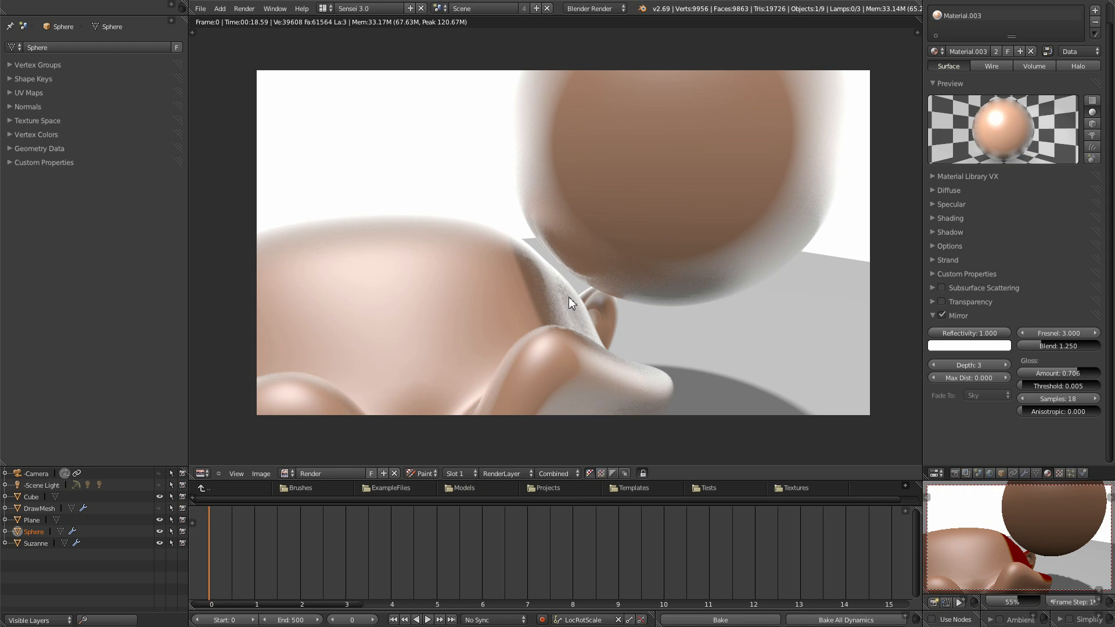
pyautogui.press('Escape')
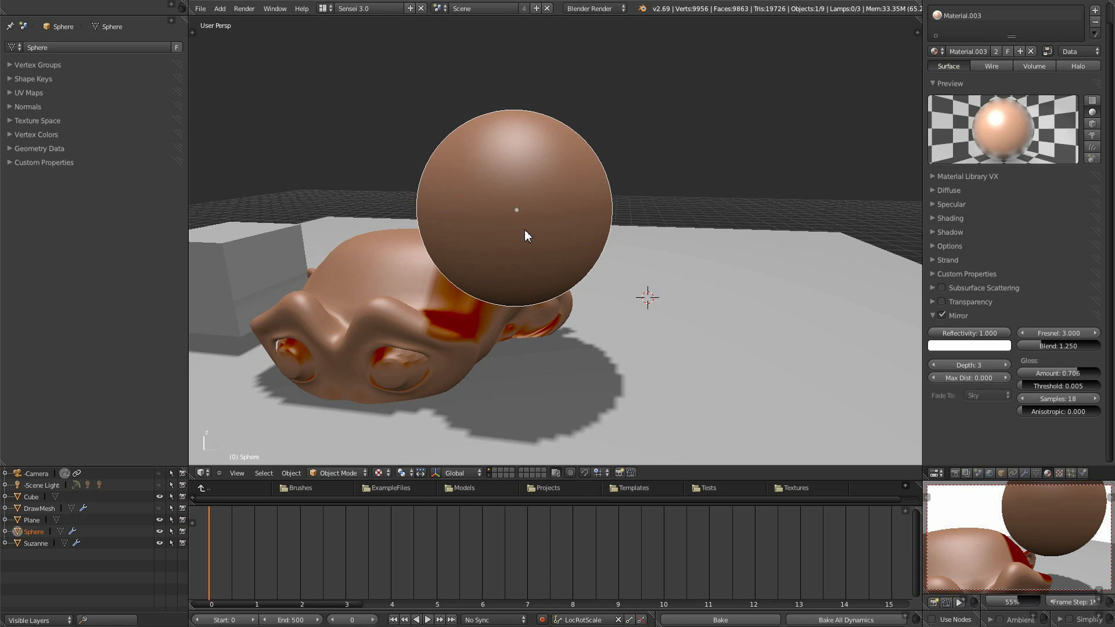
# - Move the sphere about 4.5 units away from the monkey head and set its mirror Max Dist to 0.100
pyautogui.press('g')
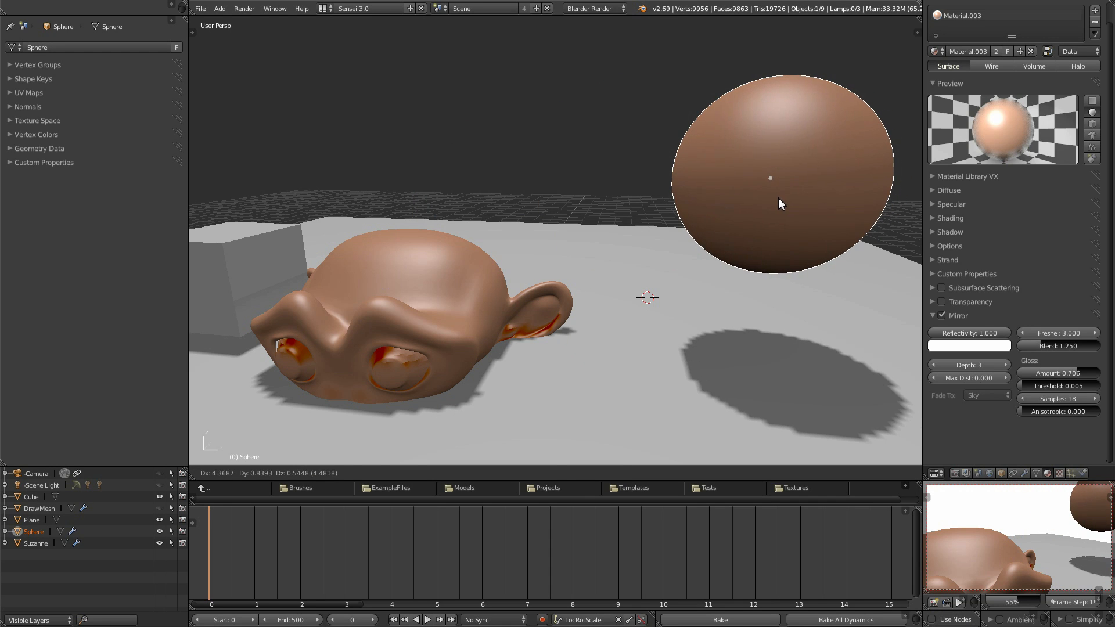
pyautogui.click(778, 203)
pyautogui.click(1005, 378)
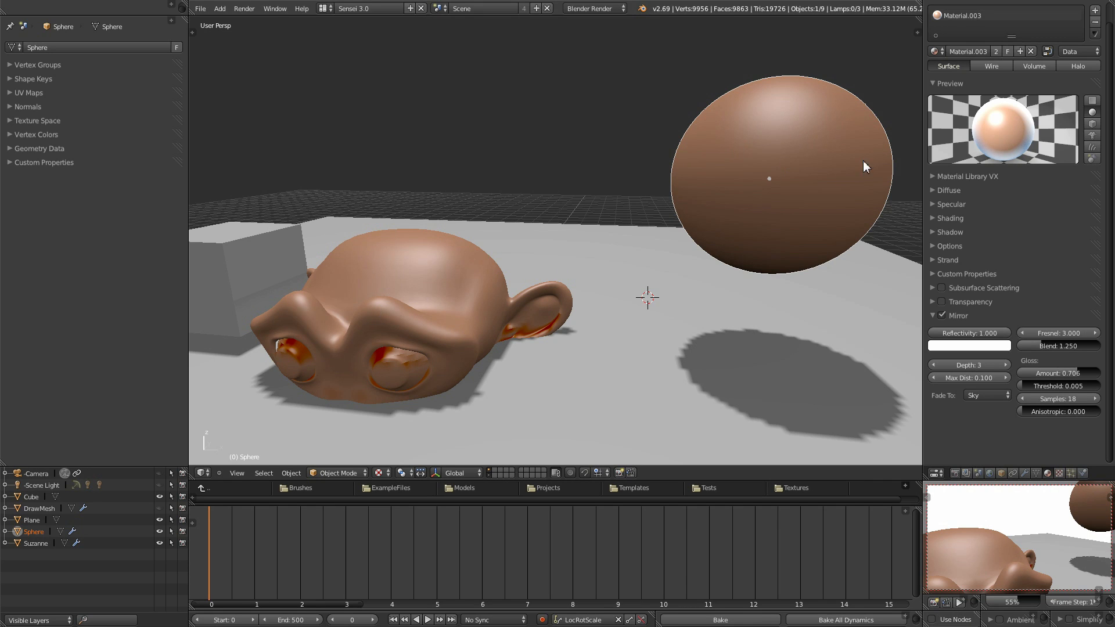
# - Select the ground plane and give it a new material
pyautogui.moveTo(716, 251); pyautogui.dragTo(653, 318, button='middle')
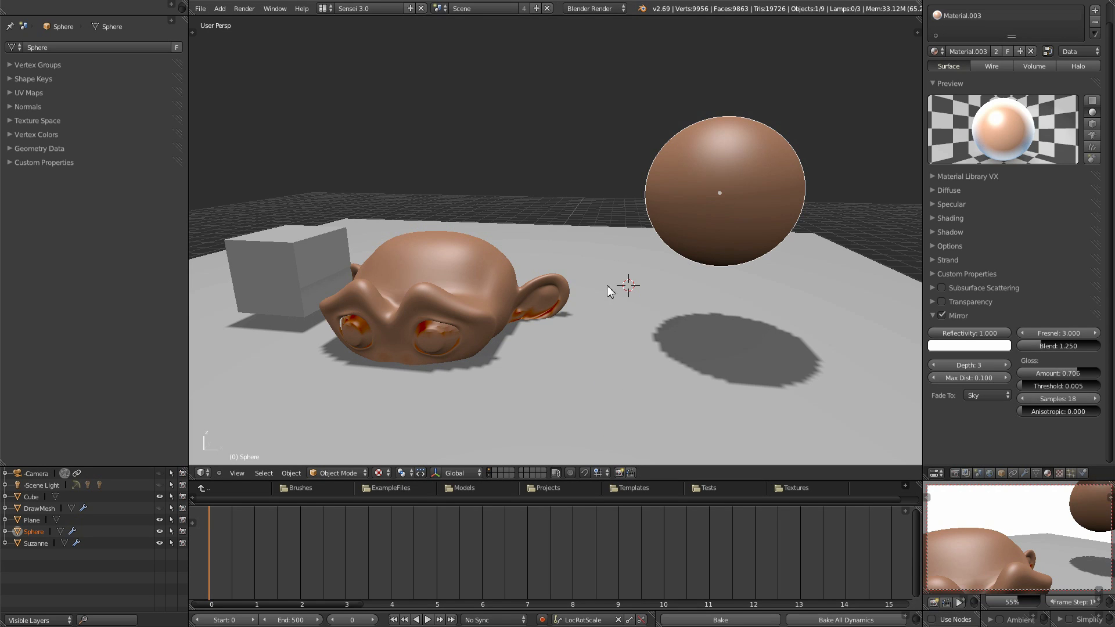
pyautogui.rightClick(594, 239)
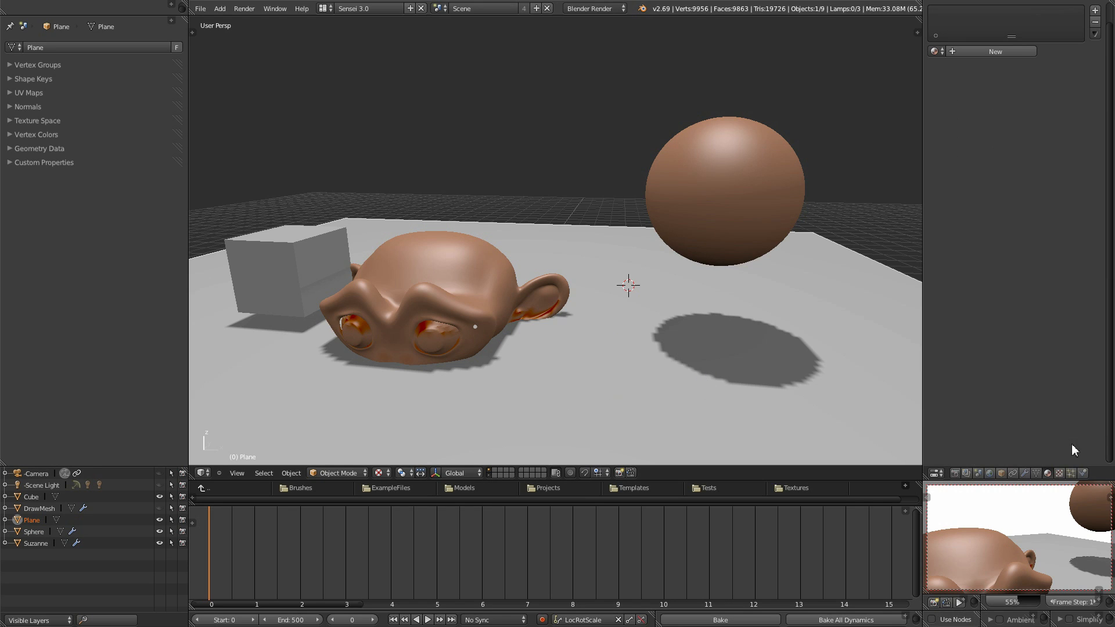
pyautogui.click(1002, 51)
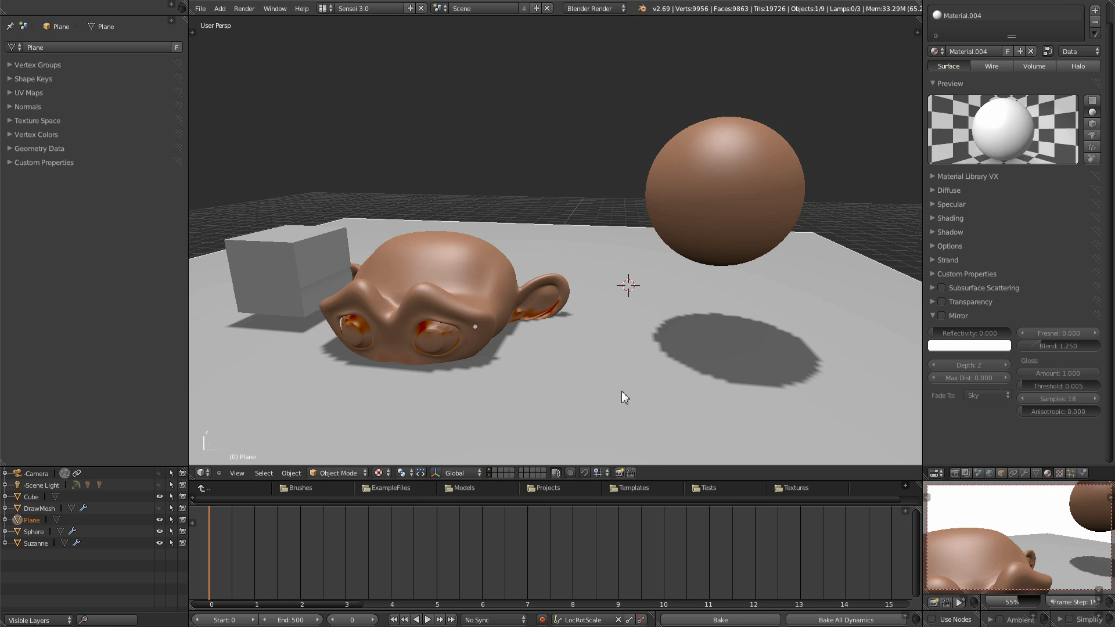
# - Set the plane material's diffuse color to light tan (R 0.800, G 0.601, B 0.442) and its Intensity to 1.000
pyautogui.click(943, 191)
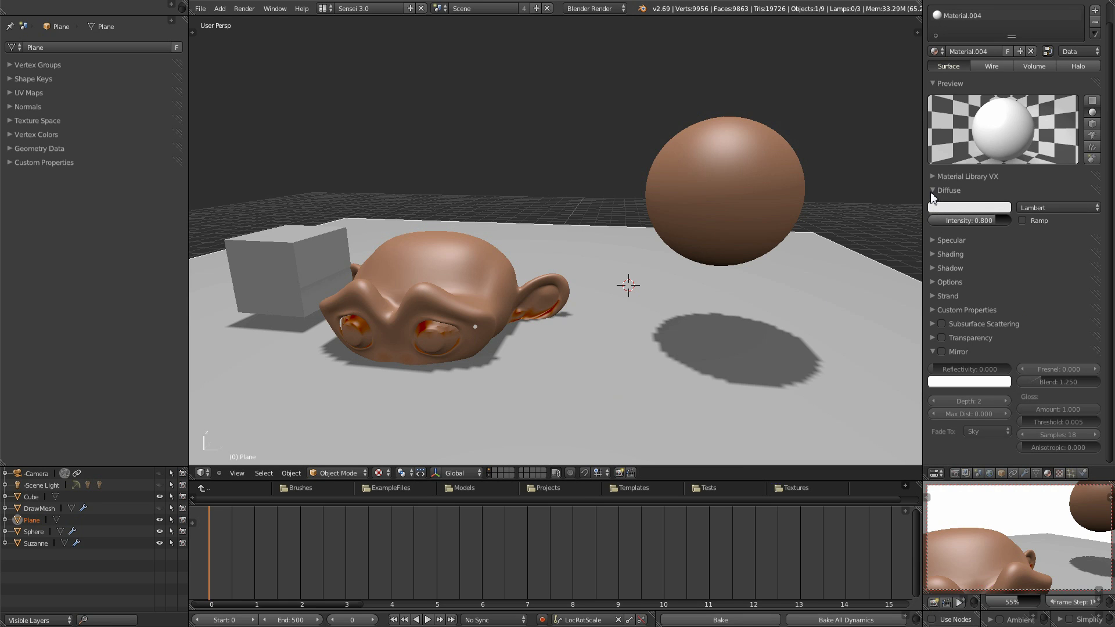
pyautogui.click(952, 208)
pyautogui.moveTo(950, 111); pyautogui.dragTo(939, 109)
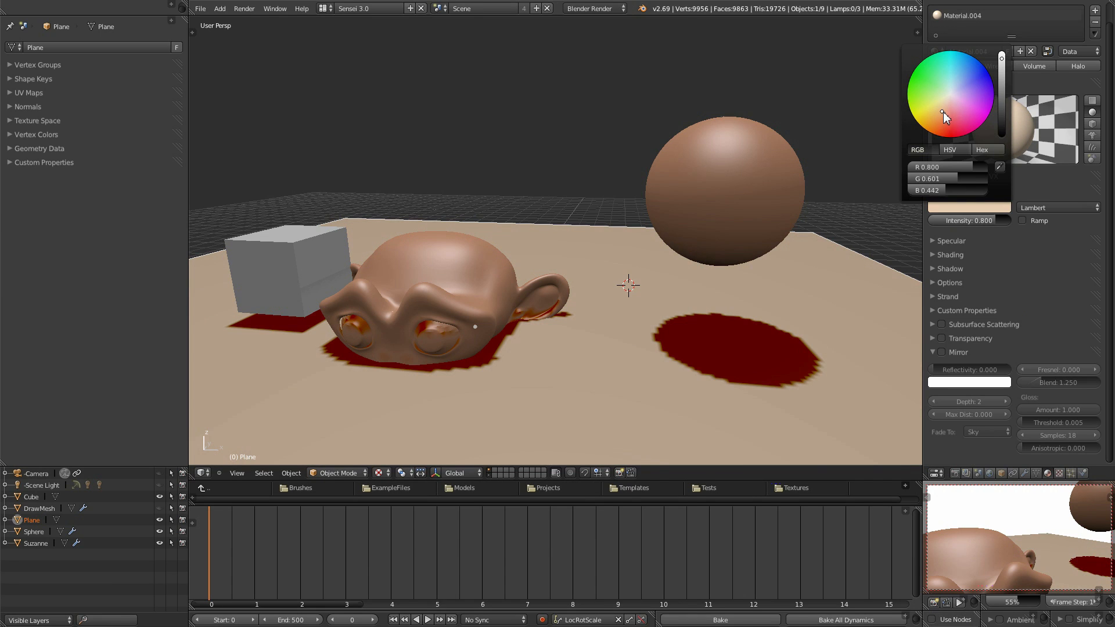
pyautogui.moveTo(987, 221); pyautogui.dragTo(1013, 223)
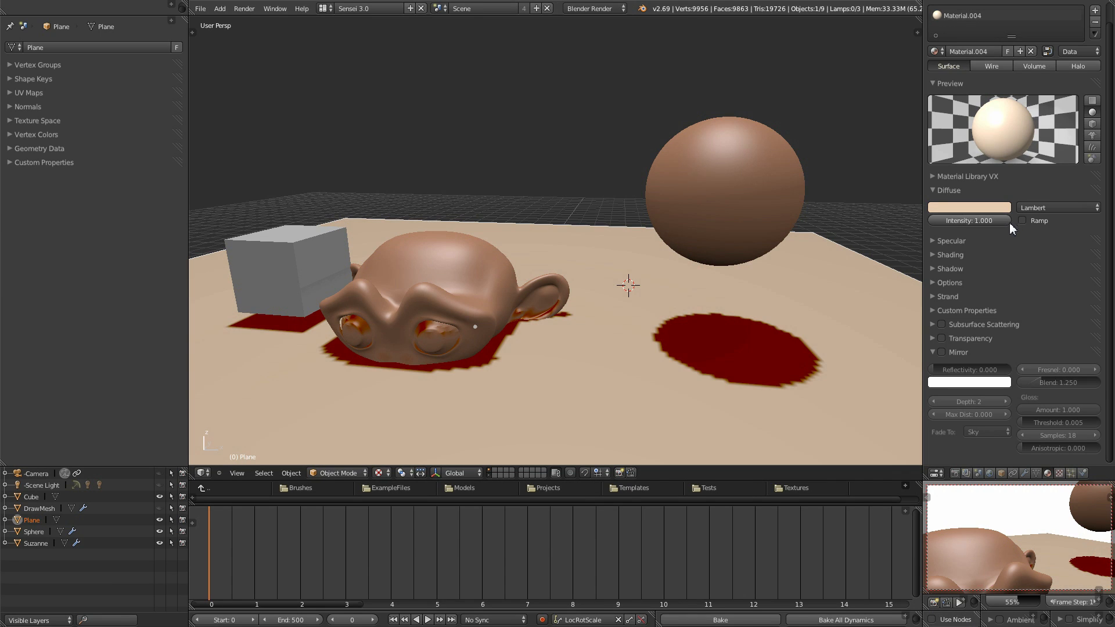
# - Enable Mirror on the plane's material and render a close view of the sphere and its shadow on the floor
pyautogui.click(942, 352)
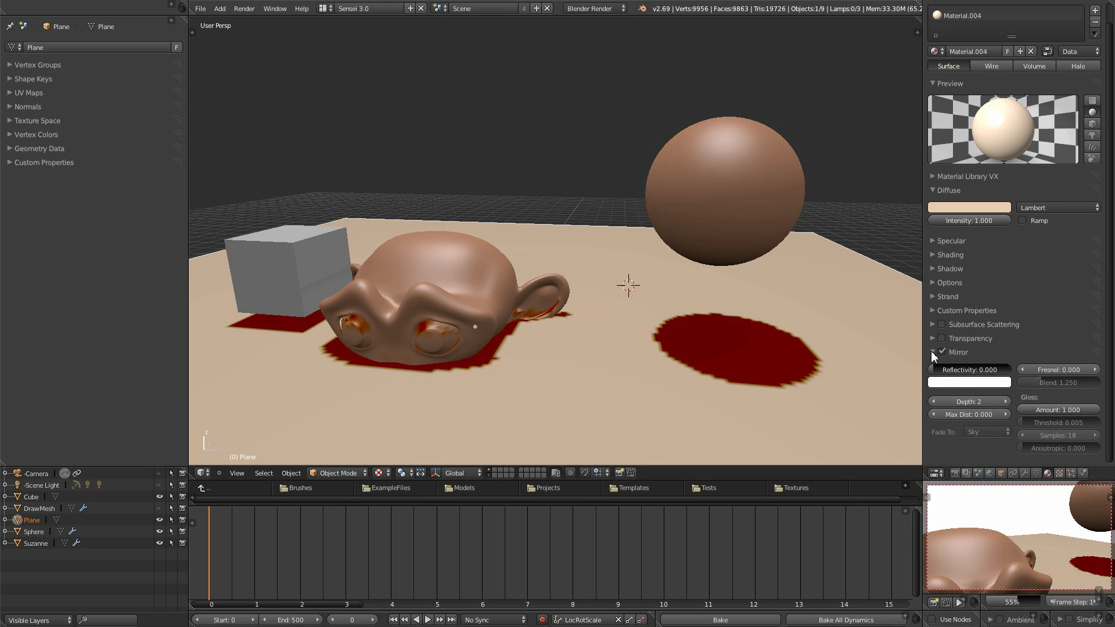
pyautogui.moveTo(1024, 518); pyautogui.dragTo(1018, 545, button='middle')
pyautogui.scroll(1, 1038, 546)
pyautogui.scroll(1, 1022, 555)
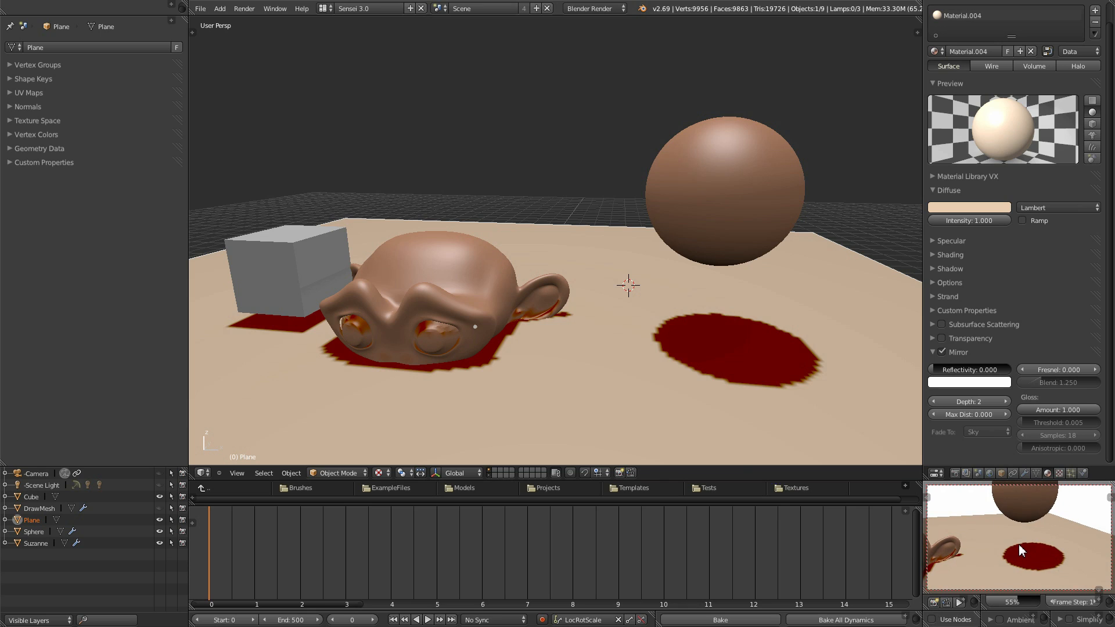
pyautogui.click(931, 606)
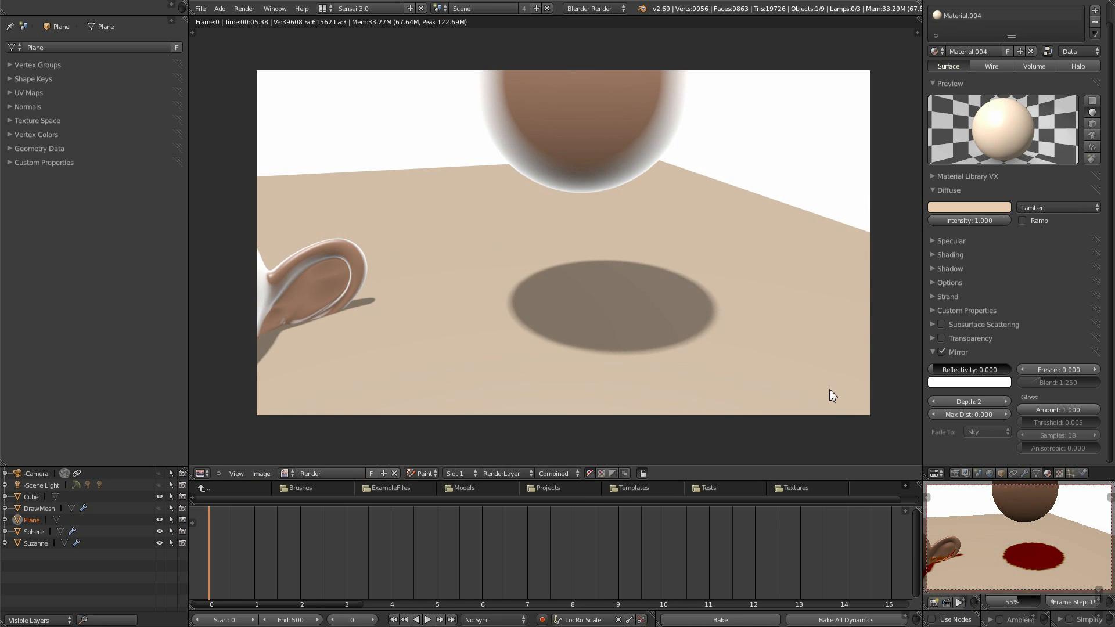
# - Set the plane's mirror Reflectivity to 1.000 and render, and render again with Fresnel at 1.200 and Blend at 1.691
pyautogui.moveTo(933, 373); pyautogui.dragTo(89, 367)
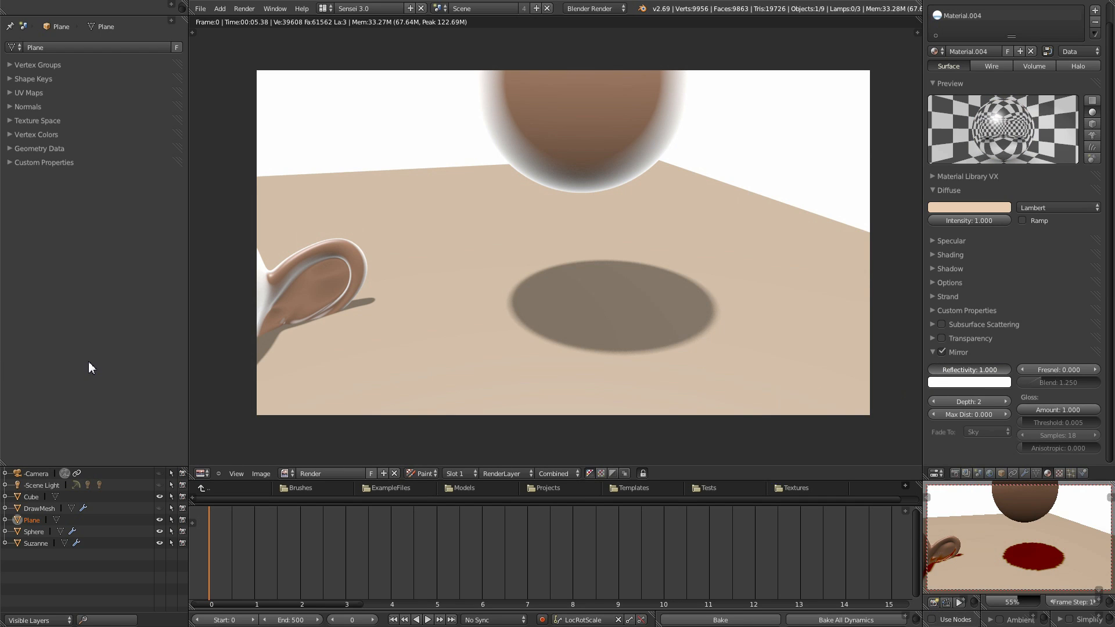
pyautogui.click(935, 604)
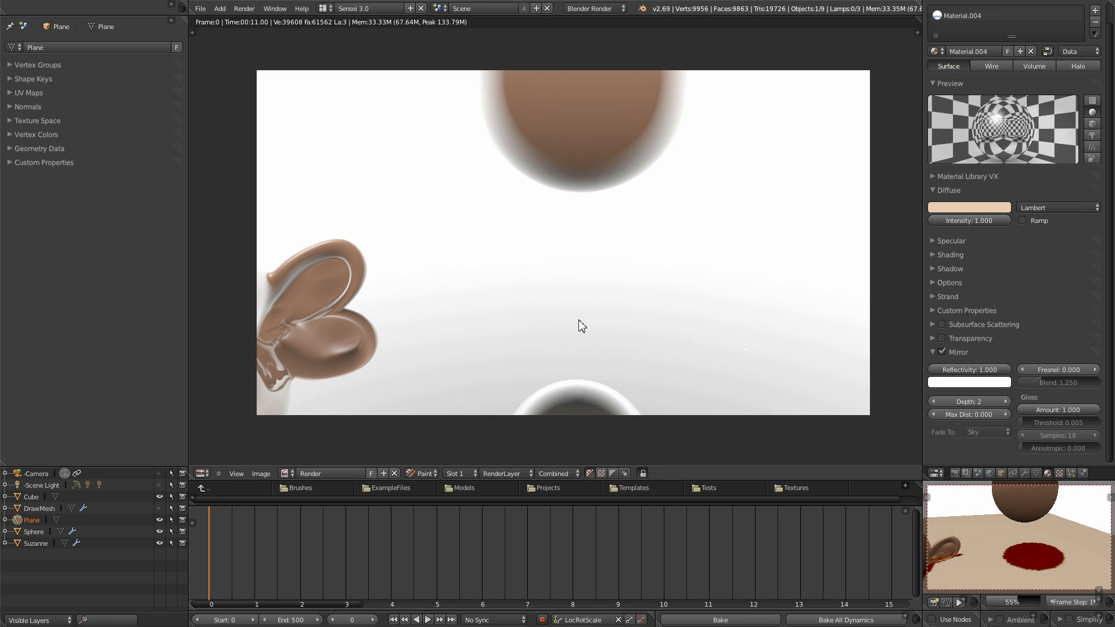
pyautogui.moveTo(1051, 370)
pyautogui.mouseDown()
pyautogui.moveTo(1067, 368)
pyautogui.moveTo(1048, 382)
pyautogui.mouseUp()
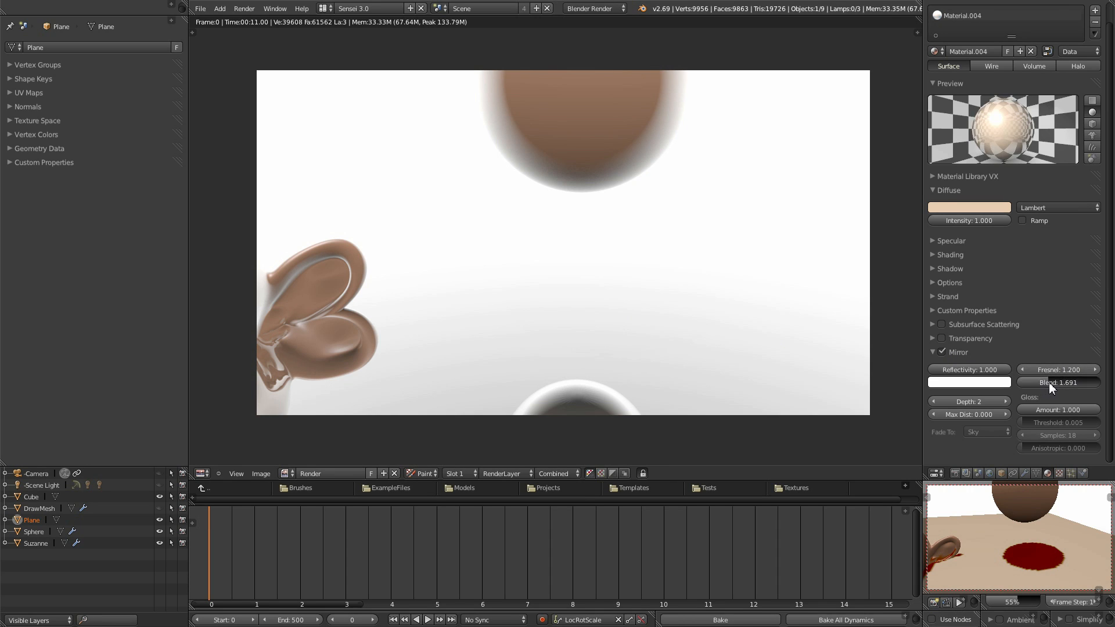
pyautogui.press('F12')
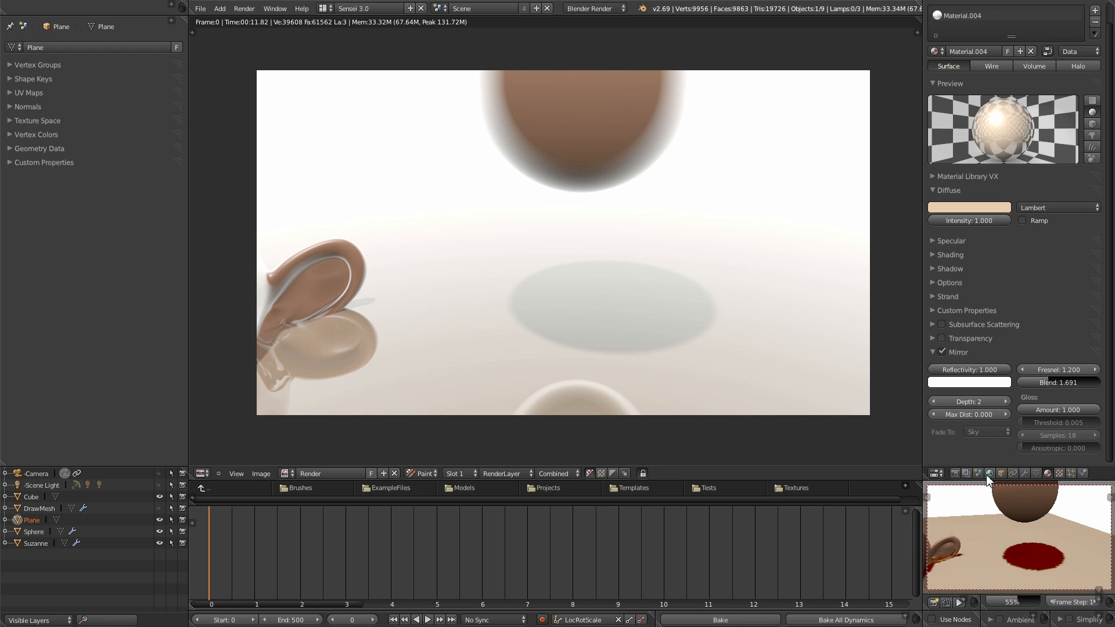
# - Set the plane's mirror Gloss Amount to 0.809 and Threshold to 0.086, rendering the sphere view and a view of the cube and monkey head
pyautogui.moveTo(1094, 410)
pyautogui.mouseDown()
pyautogui.moveTo(1073, 427)
pyautogui.moveTo(1056, 422)
pyautogui.moveTo(1097, 419)
pyautogui.moveTo(1082, 411)
pyautogui.mouseUp()
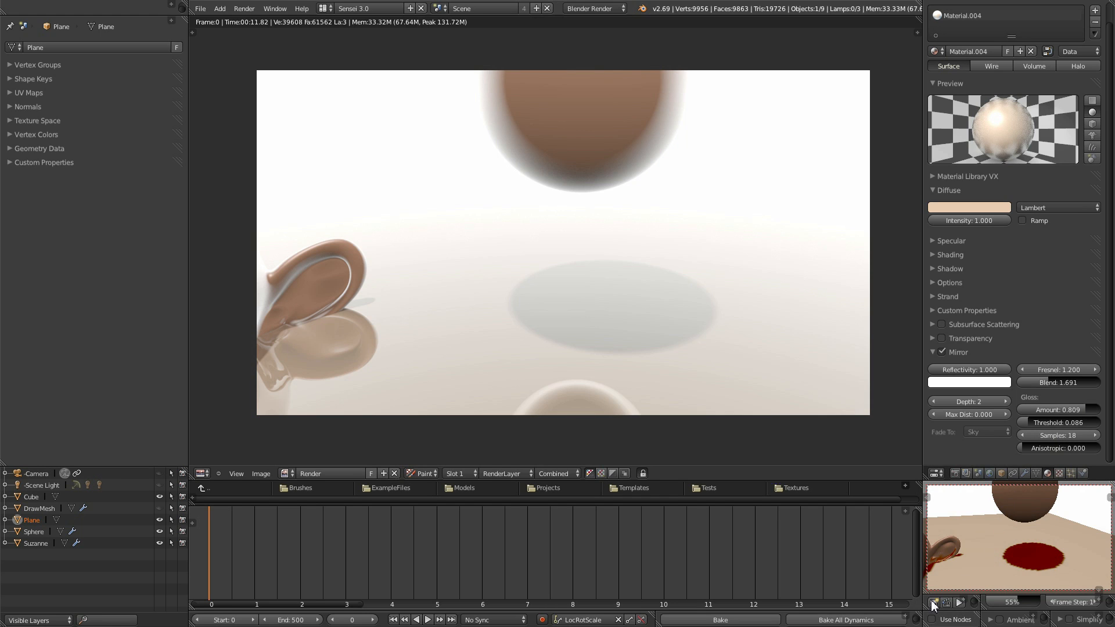
pyautogui.click(933, 602)
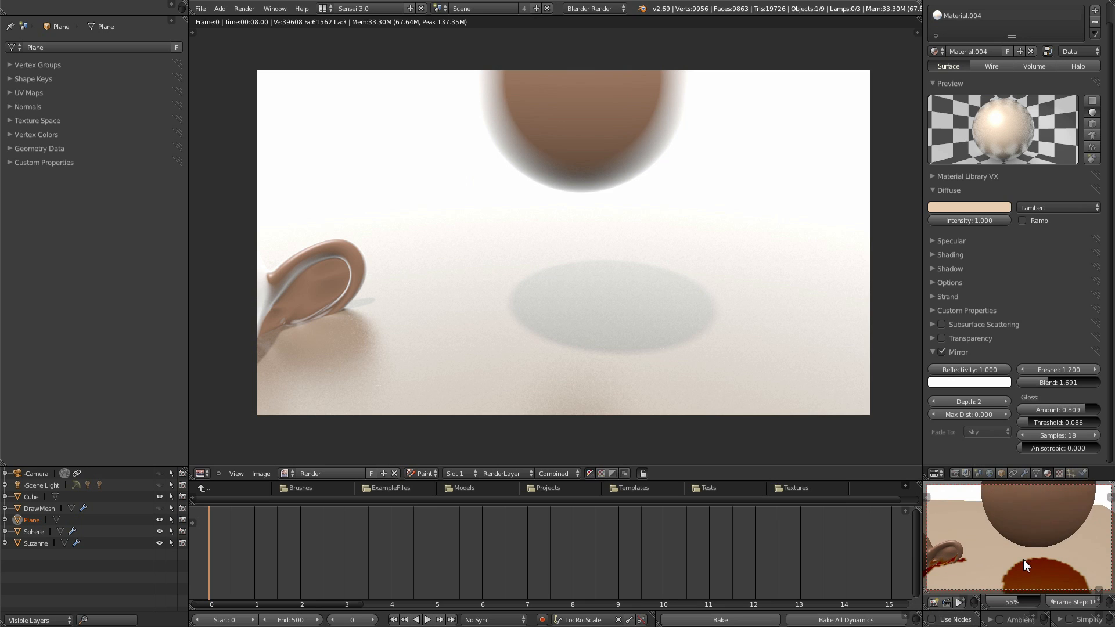
pyautogui.moveTo(983, 560); pyautogui.dragTo(1109, 547, button='middle')
pyautogui.click(933, 603)
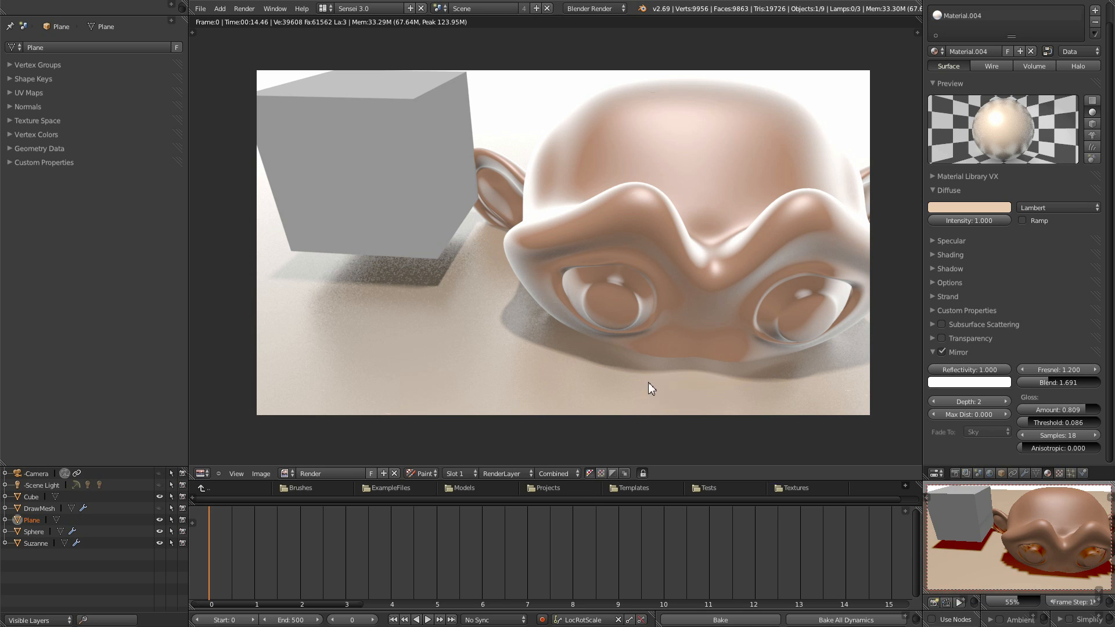
# - Set the plane's mirror Gloss Amount to 0.882 and its Fresnel to 0.700
pyautogui.moveTo(1082, 410); pyautogui.dragTo(1089, 410)
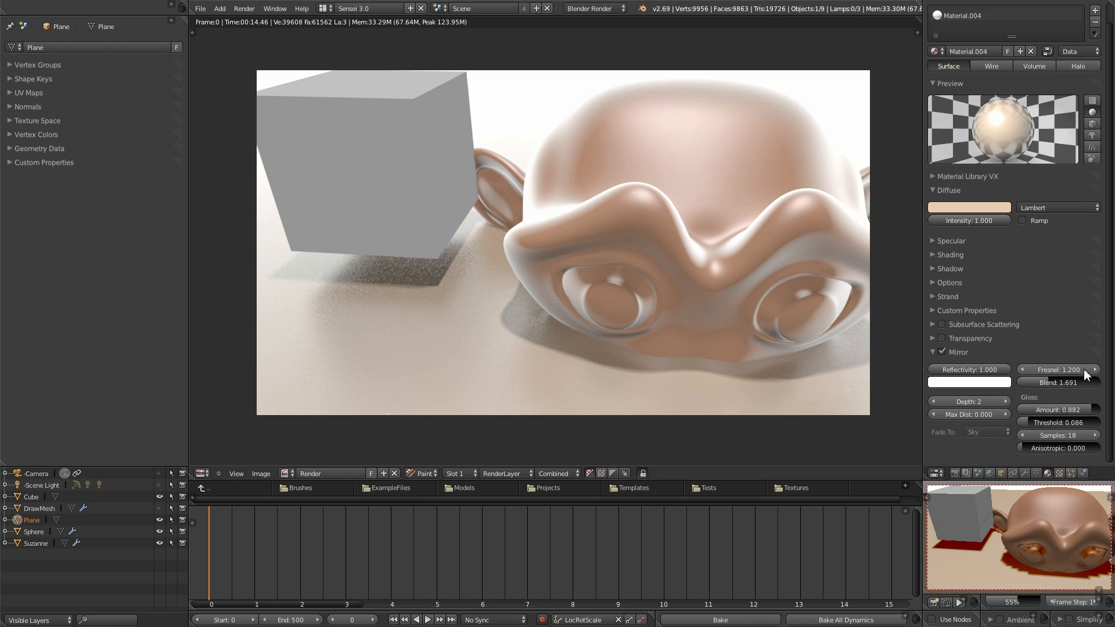
pyautogui.moveTo(1068, 373); pyautogui.dragTo(1052, 366)
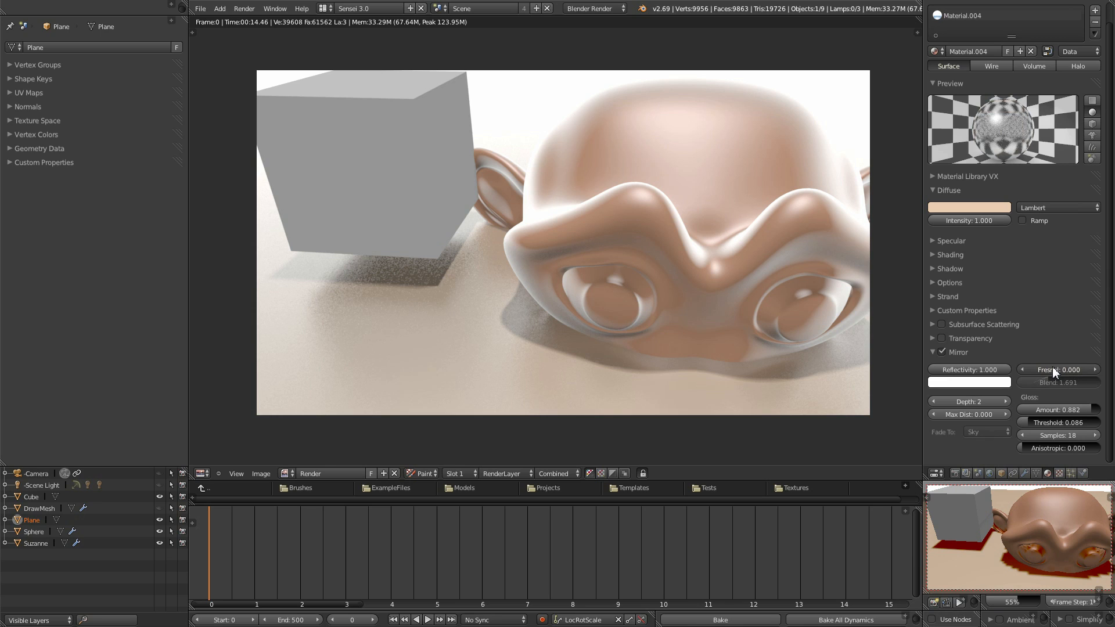
pyautogui.keyDown('ctrl'); pyautogui.scroll(2, 1054, 367); pyautogui.keyUp('ctrl')
pyautogui.keyDown('ctrl'); pyautogui.scroll(6, 1057, 368); pyautogui.keyUp('ctrl')
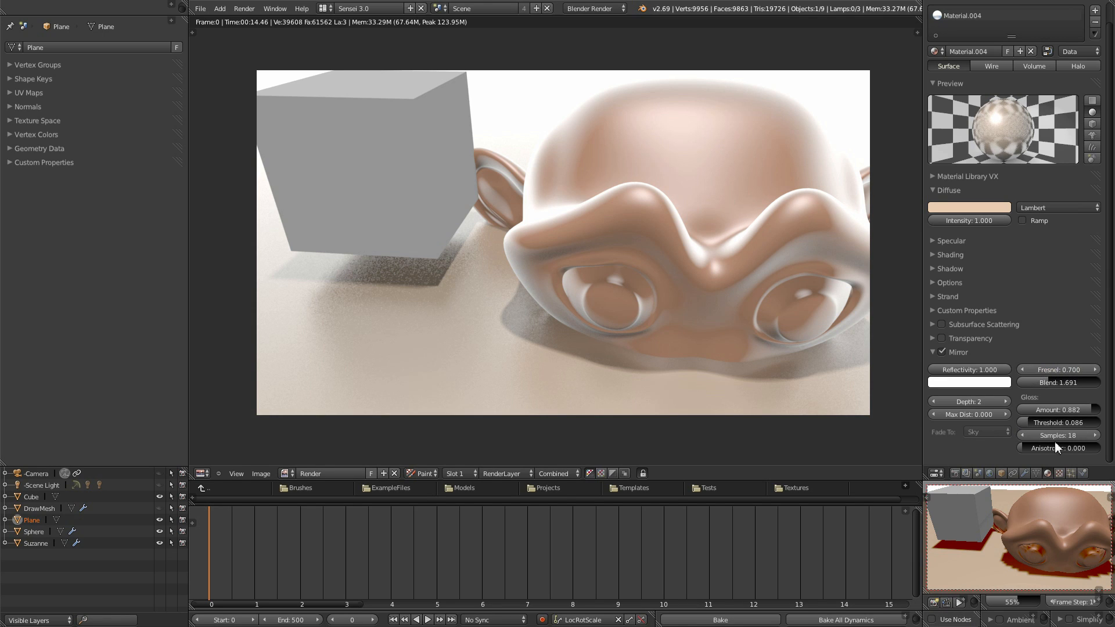
# - Raise the plane's mirror gloss Samples to 35 and render the cube and monkey head
pyautogui.click(1095, 436)
pyautogui.click(1095, 435)
pyautogui.click(1095, 435)
pyautogui.keyDown('ctrl'); pyautogui.scroll(7, 1086, 436); pyautogui.keyUp('ctrl')
pyautogui.keyDown('ctrl'); pyautogui.scroll(6, 1086, 436); pyautogui.keyUp('ctrl')
pyautogui.press('F12')
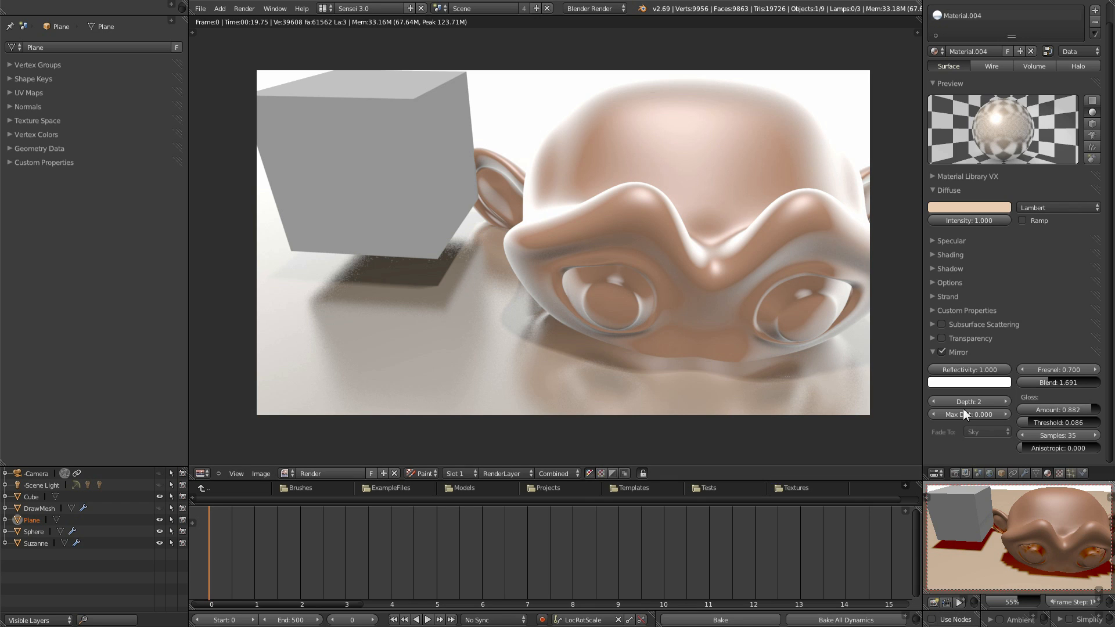
# - Switch the scene's world to Blue Skys and render a wider view of the cube and monkey head
pyautogui.click(990, 473)
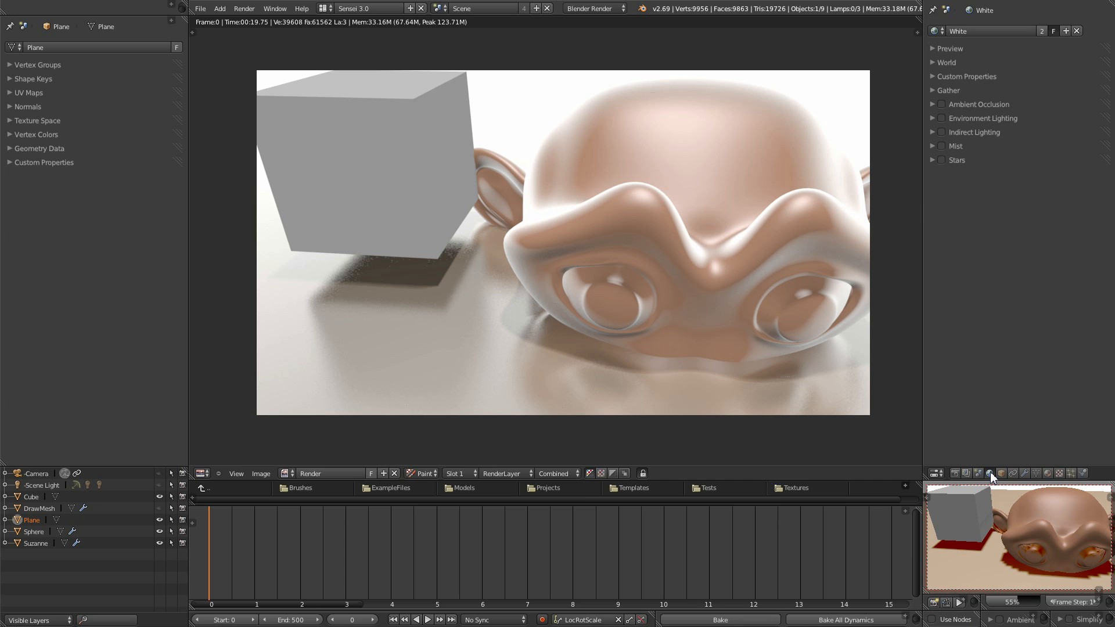
pyautogui.click(934, 62)
pyautogui.click(935, 63)
pyautogui.click(937, 31)
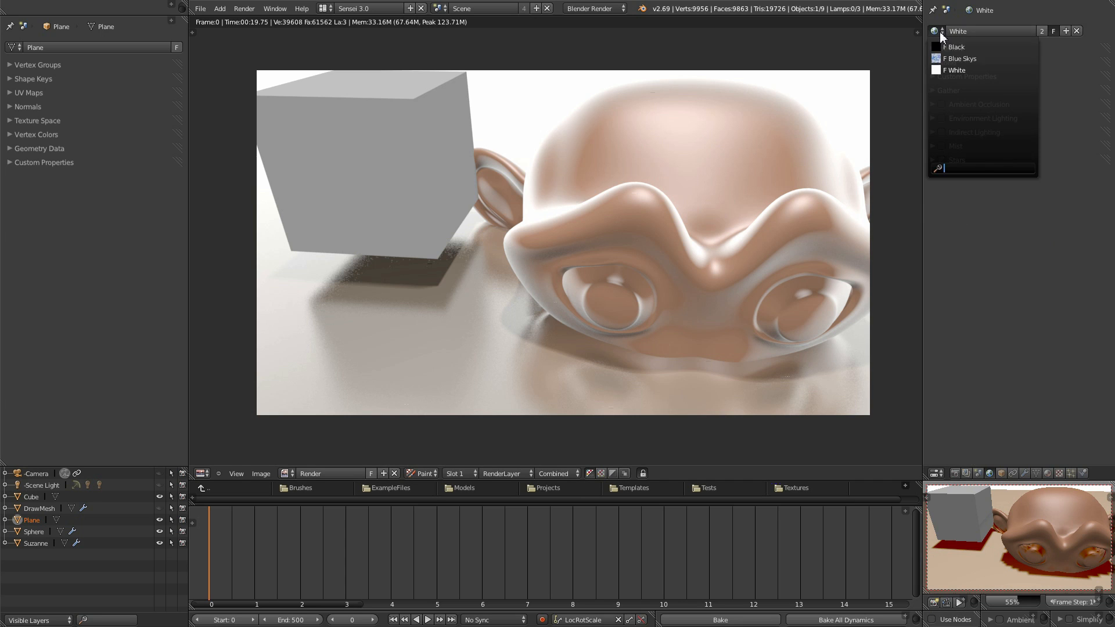
pyautogui.click(955, 59)
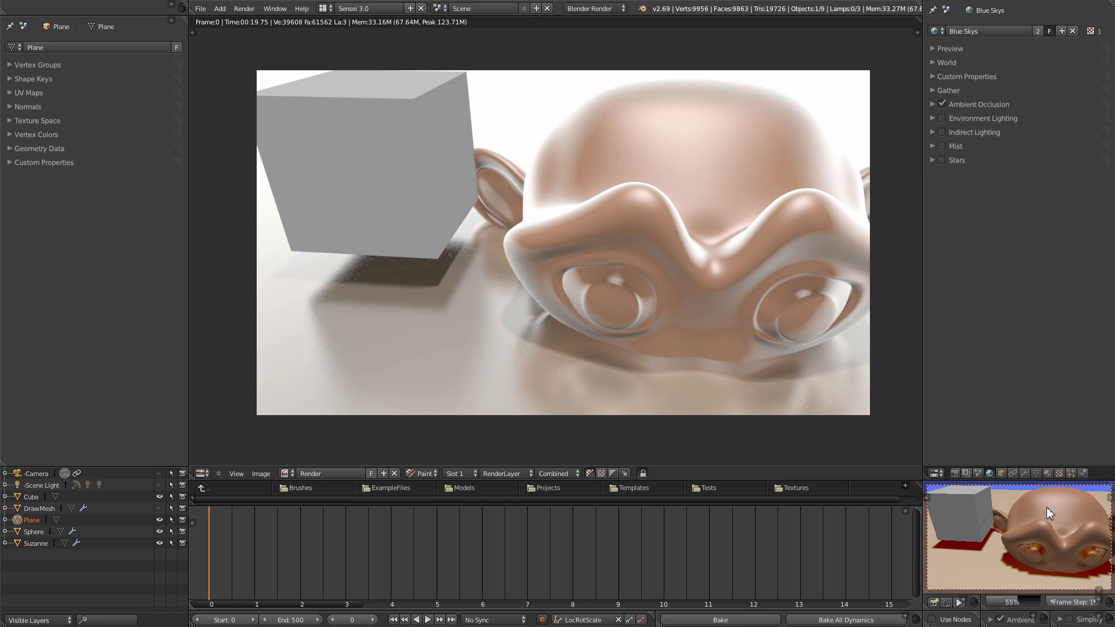
pyautogui.scroll(-4, 1046, 507)
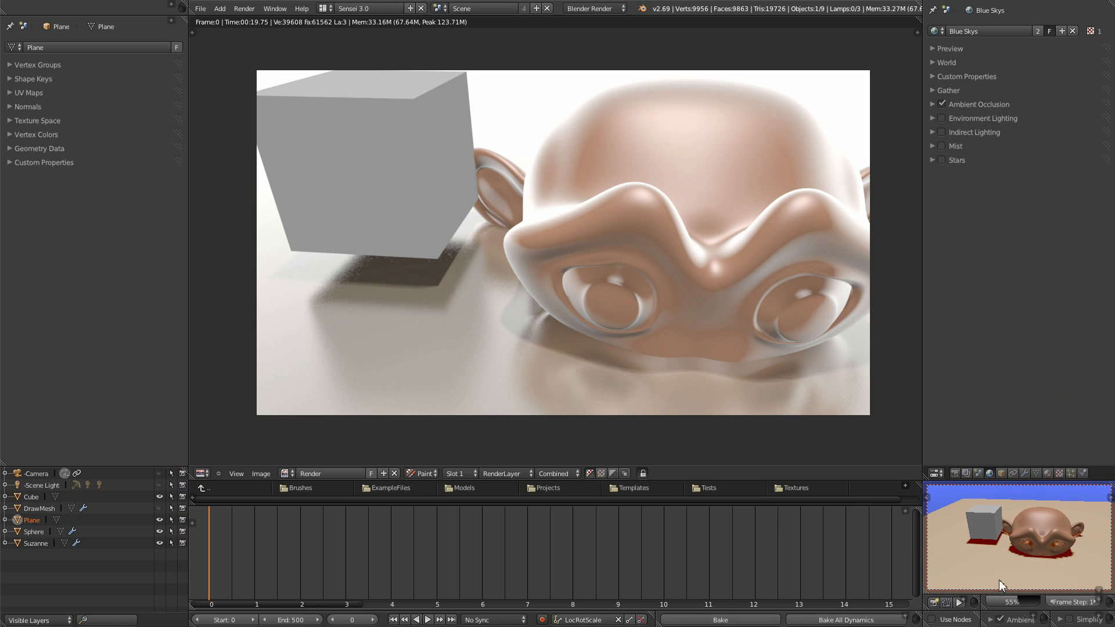
pyautogui.click(933, 602)
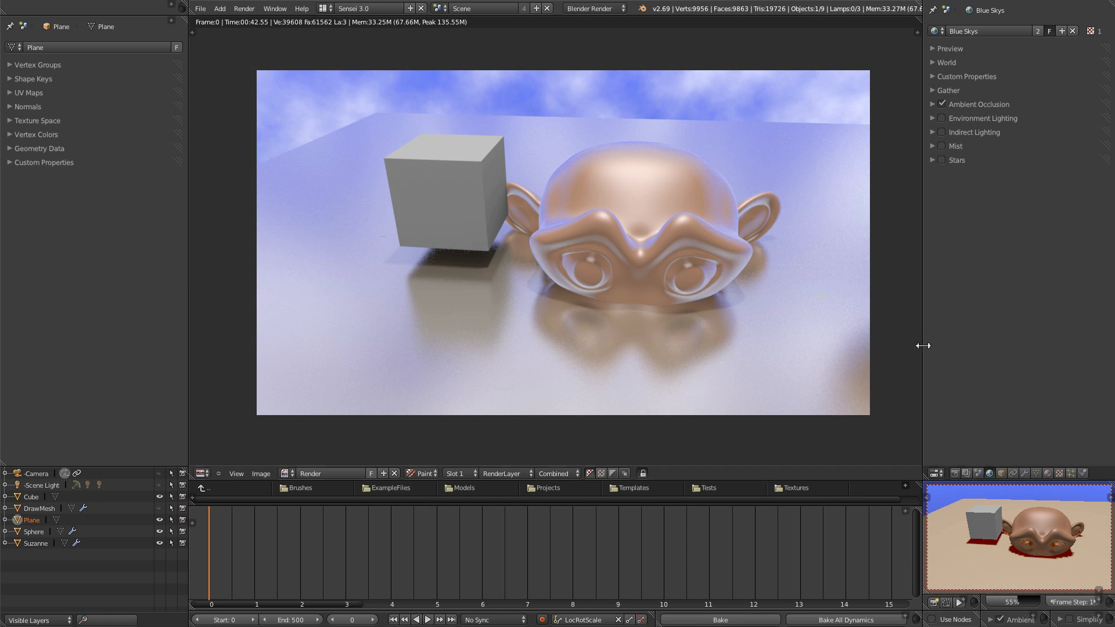
# - Return to the plane's material settings and collapse the Diffuse section
pyautogui.click(1048, 473)
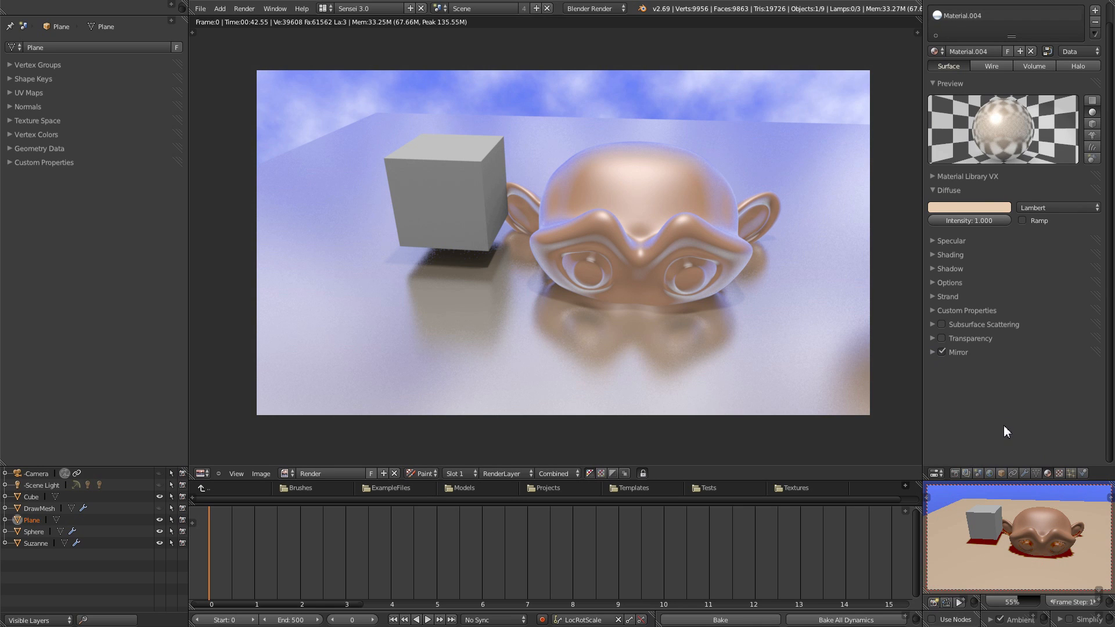
pyautogui.click(933, 191)
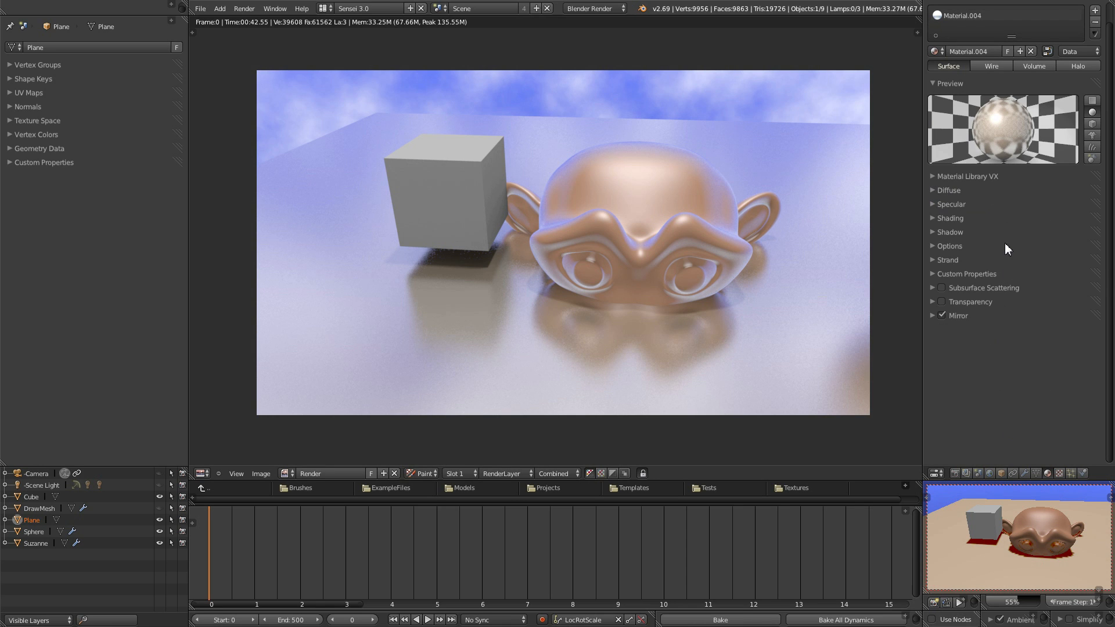